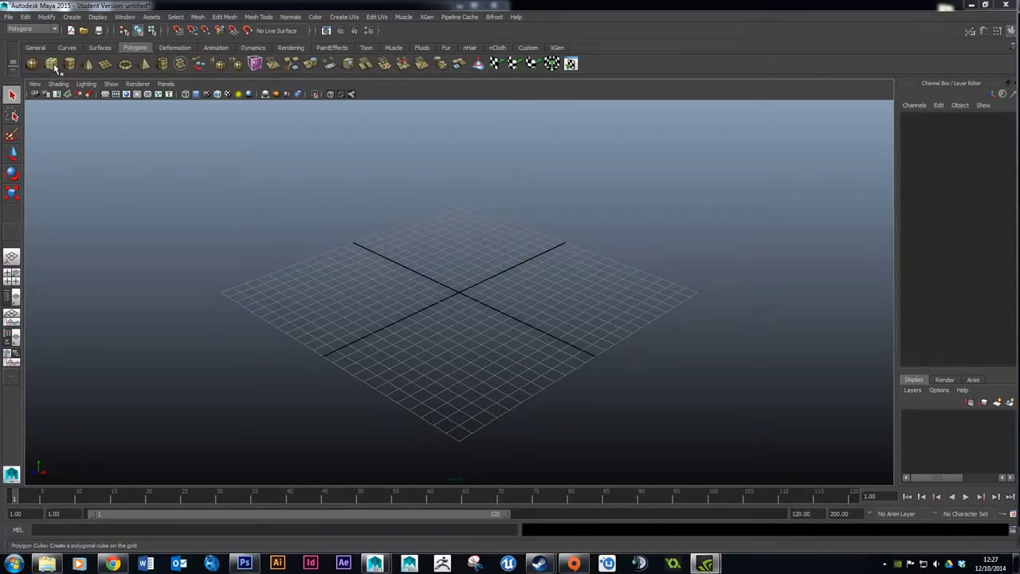
- Create a tall, narrow polygon cube at the centre of the grid by drawing its base and pulling up its height
click(70, 18)
mouse_move(102, 45)
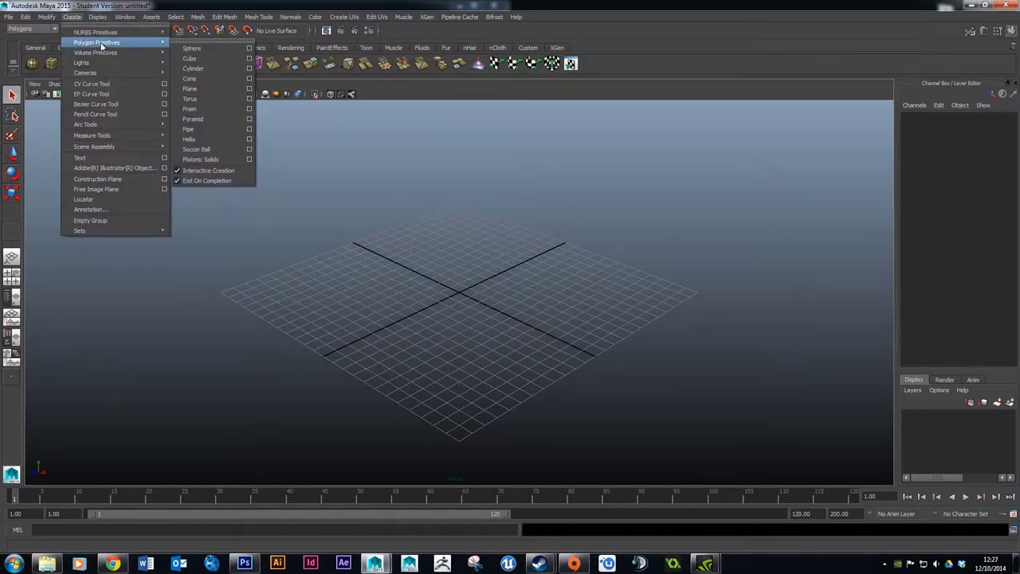
click(207, 57)
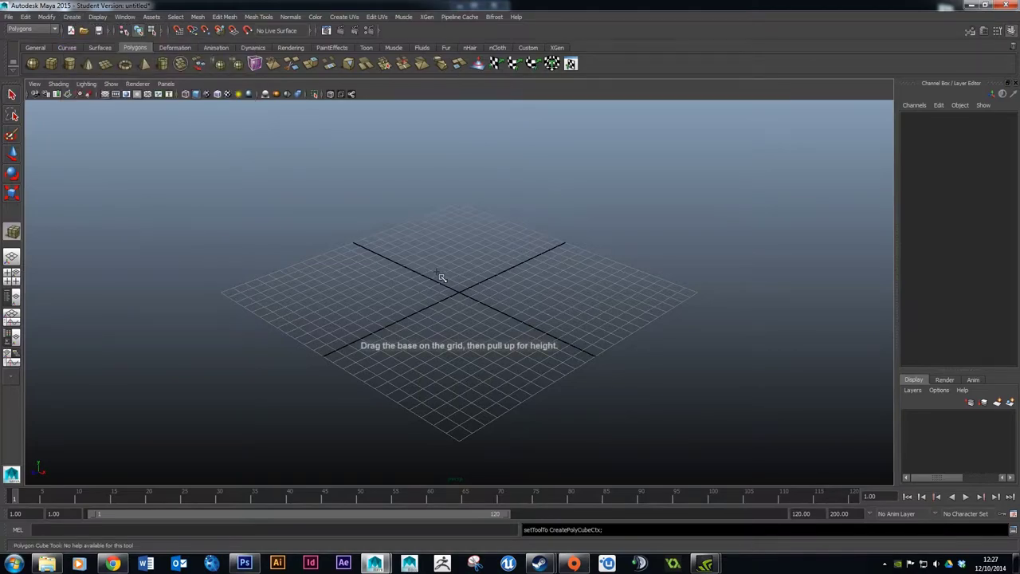
drag(431, 271, 495, 337)
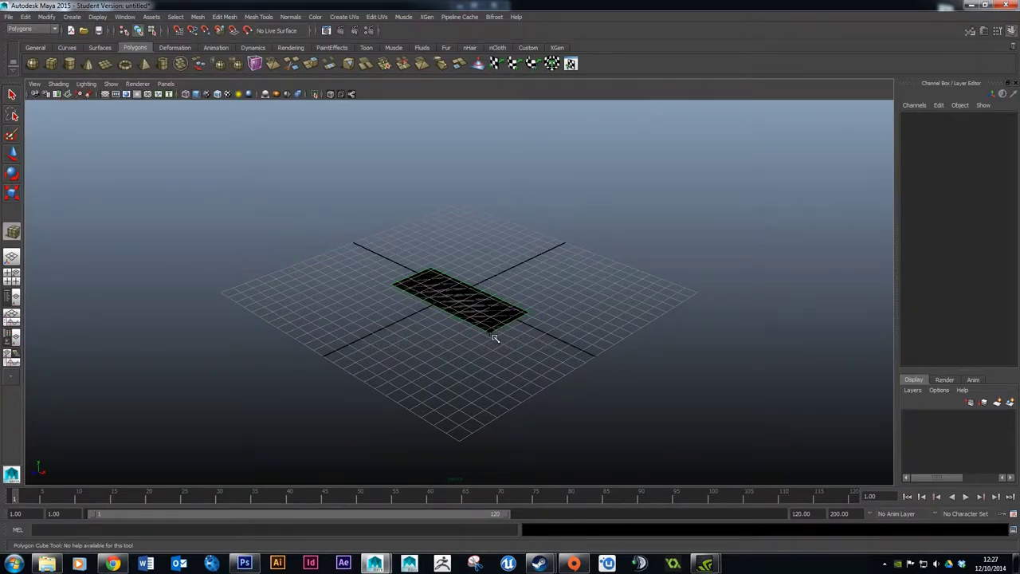
drag(498, 300, 488, 113)
alt+drag(439, 175, 513, 228)
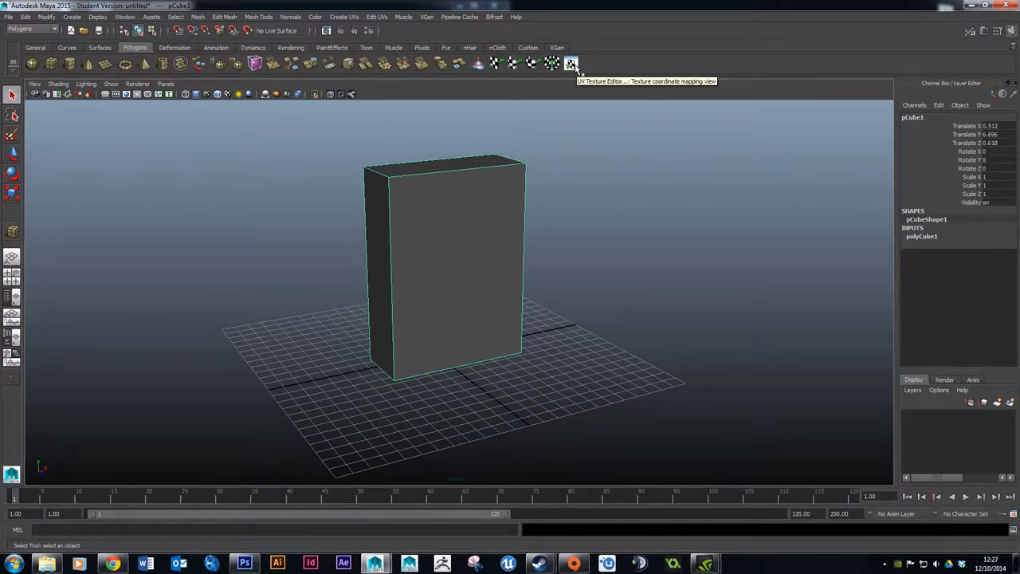
- Open the UV Texture Editor and resize and place its window beside the box
click(125, 18)
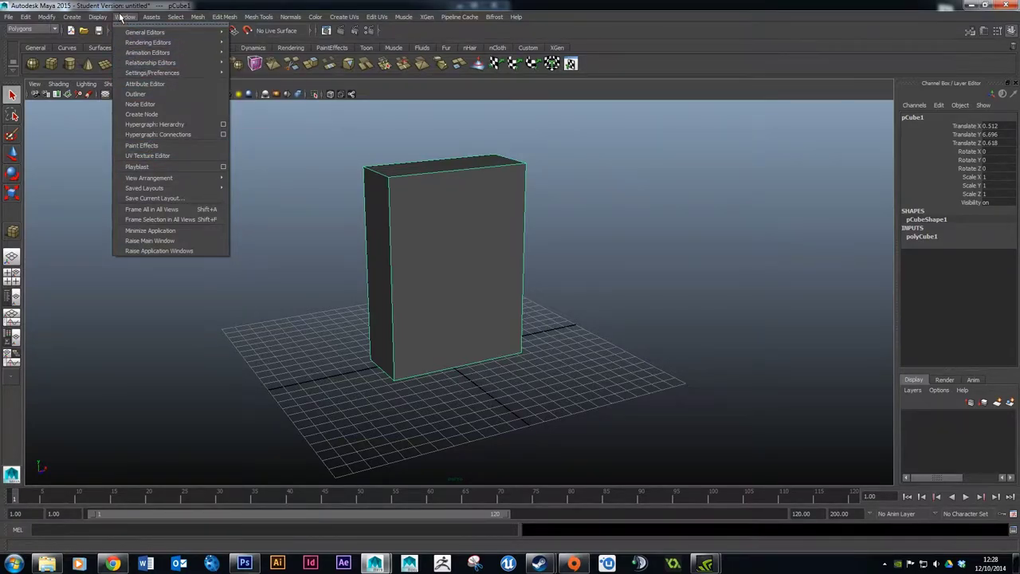
click(151, 155)
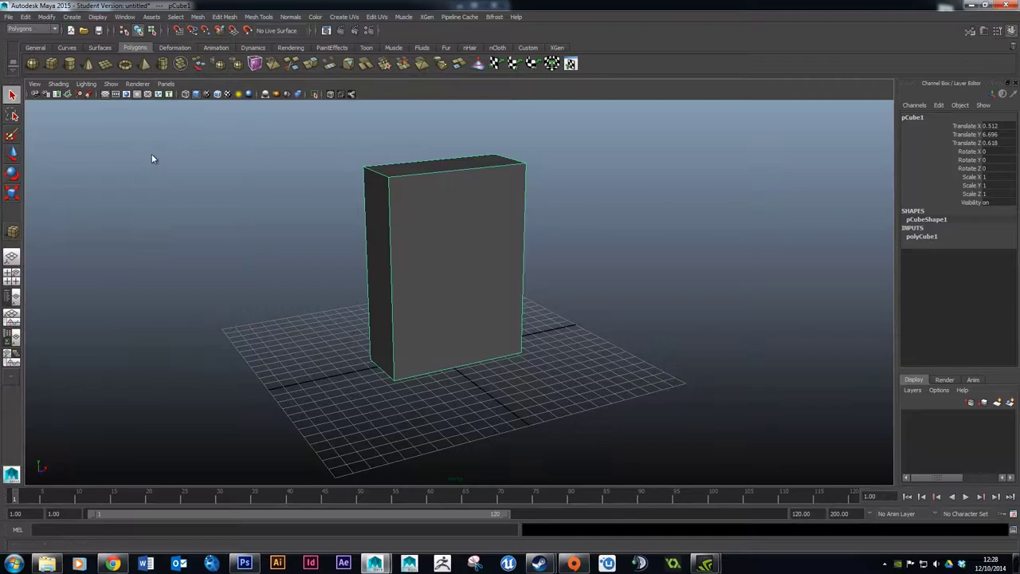
drag(519, 206, 687, 80)
drag(811, 258, 962, 459)
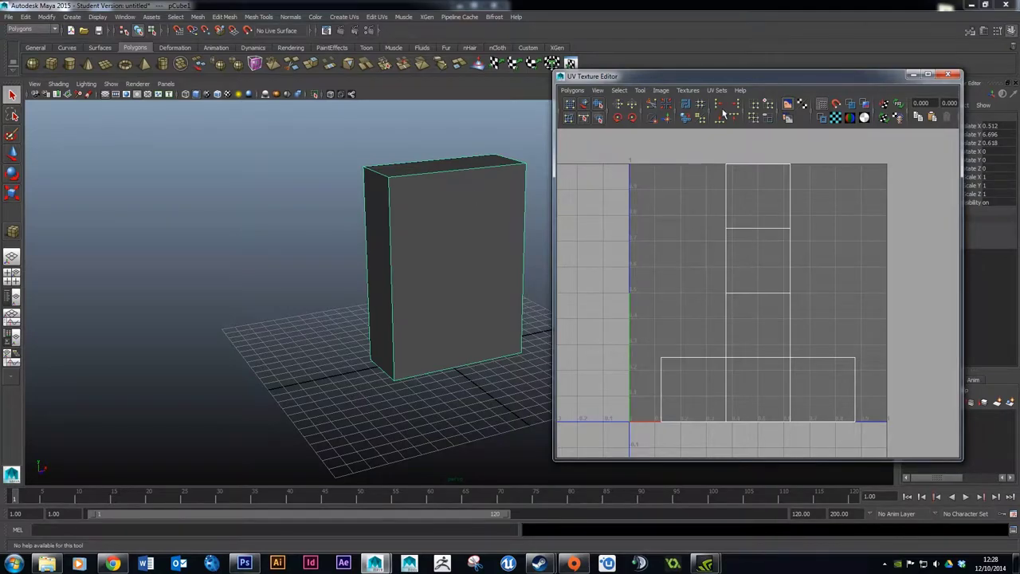
drag(673, 74, 700, 48)
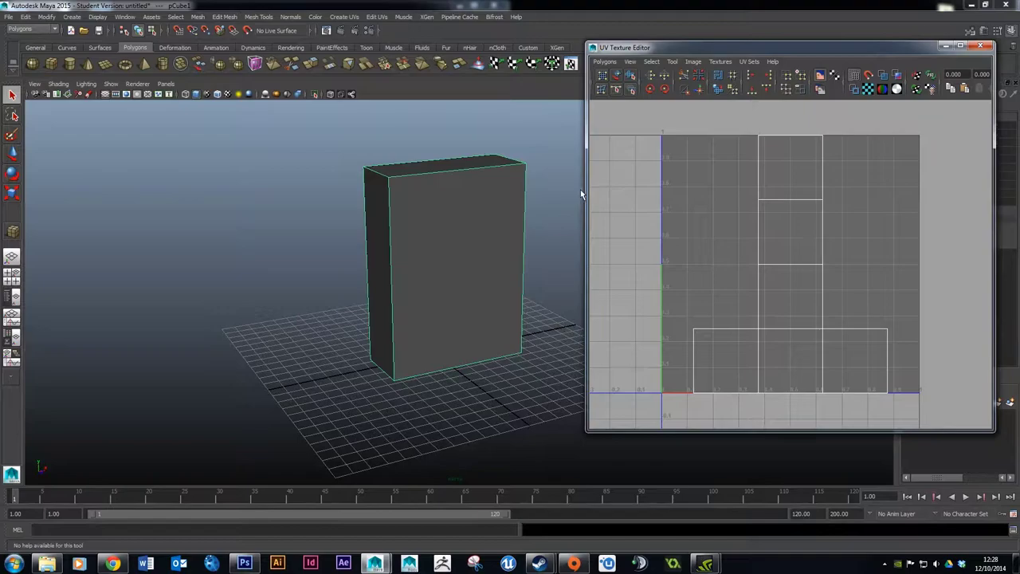
- Switch the box to face selection and select its large front face to locate it in the UV layout
right_drag(464, 220, 461, 252)
click(462, 224)
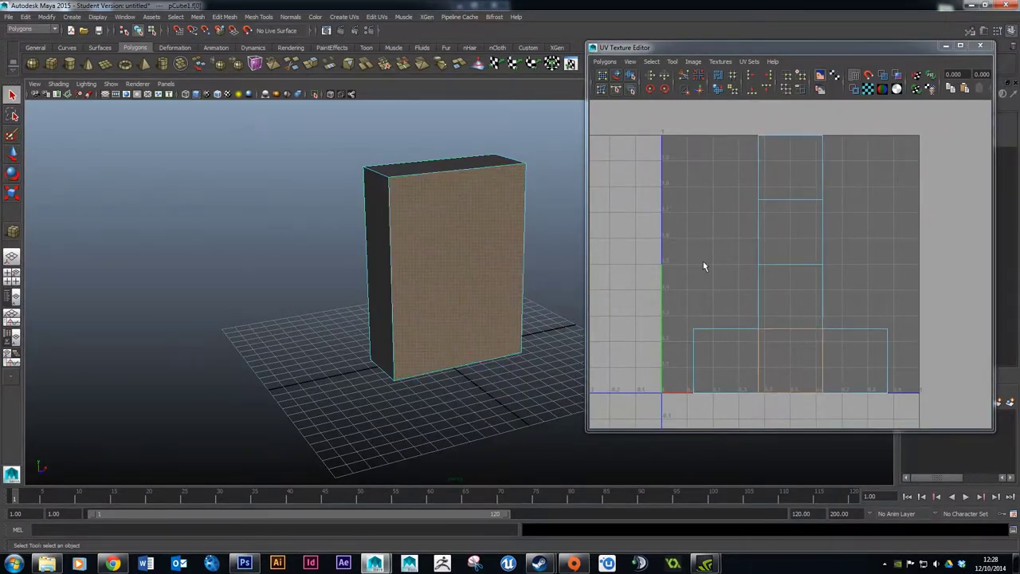
click(514, 296)
click(699, 317)
click(517, 281)
click(728, 306)
click(797, 359)
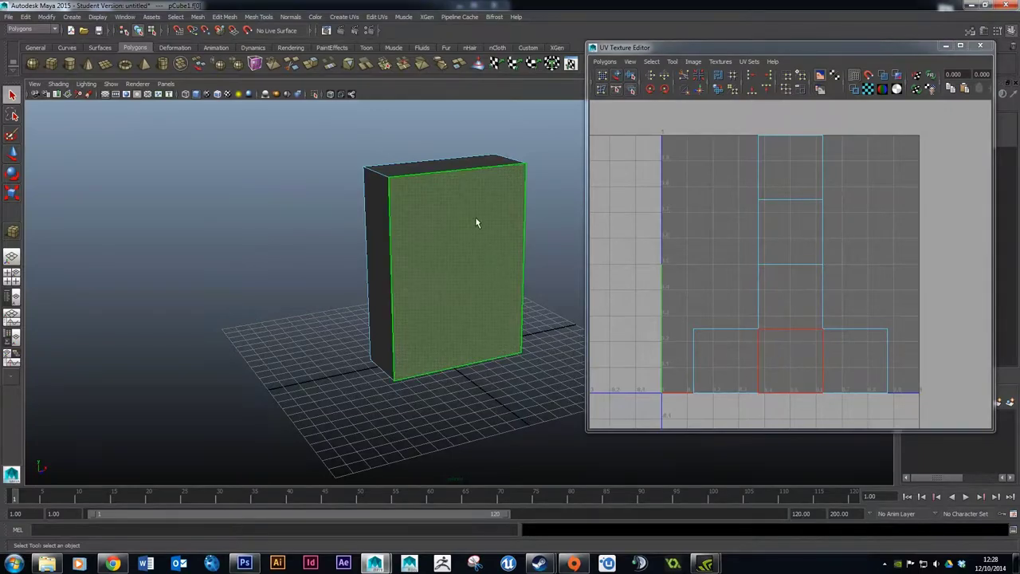
- Select the box's bottom face and compare its UV square with the front face's square
alt+drag(481, 282, 476, 261)
click(476, 252)
click(480, 245)
click(476, 262)
mouse_move(446, 229)
alt+mouse_down()
mouse_move(433, 219)
mouse_move(464, 220)
alt+mouse_up()
click(463, 220)
click(471, 303)
alt+drag(471, 303, 472, 331)
click(472, 332)
click(442, 223)
alt+drag(442, 223, 478, 246)
ctrl+click(446, 272)
click(399, 256)
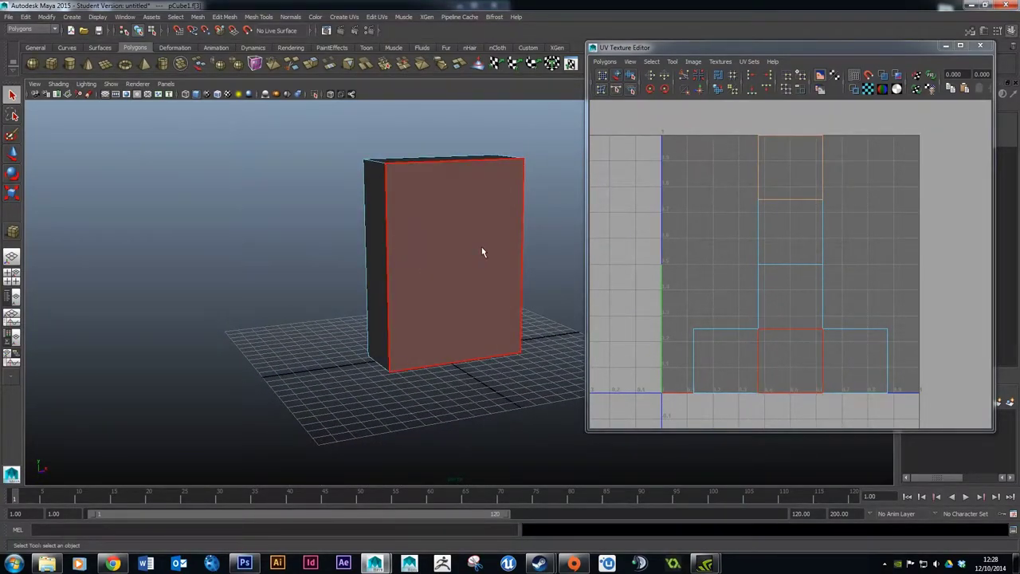
click(887, 281)
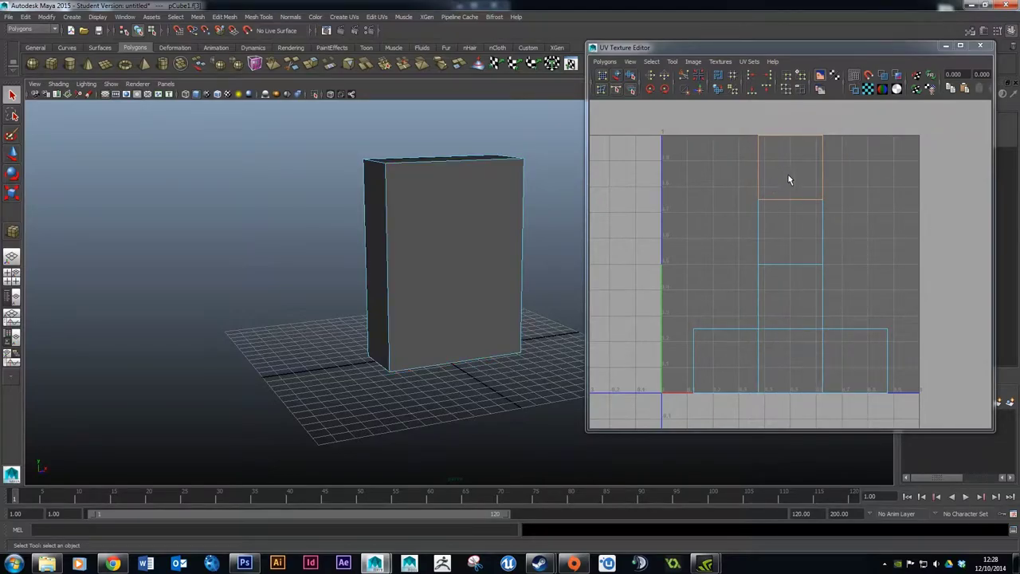
click(377, 263)
click(497, 234)
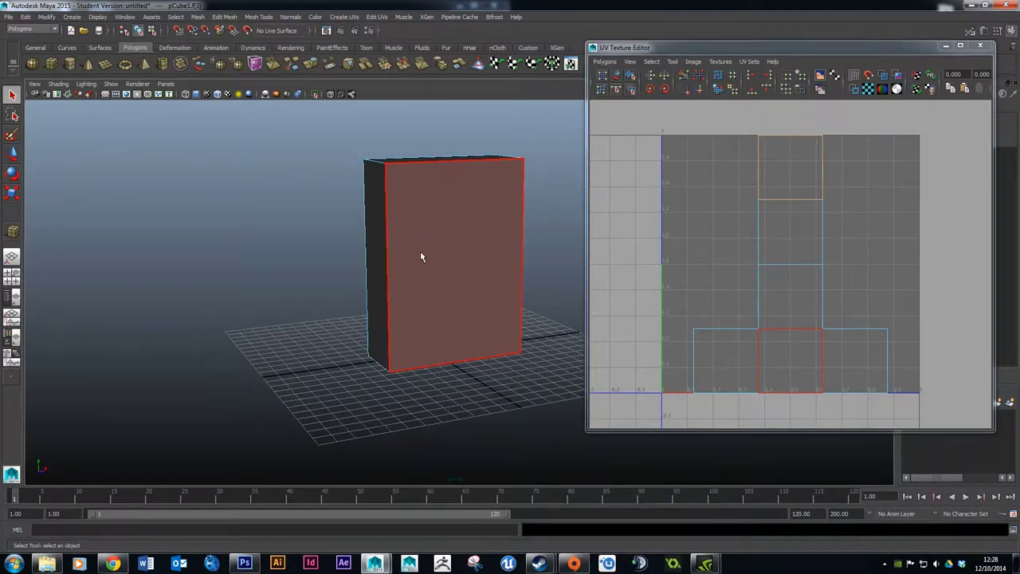
- Reselect the front face and compare its proportions with its square in the UV layout
click(854, 368)
click(467, 245)
click(863, 360)
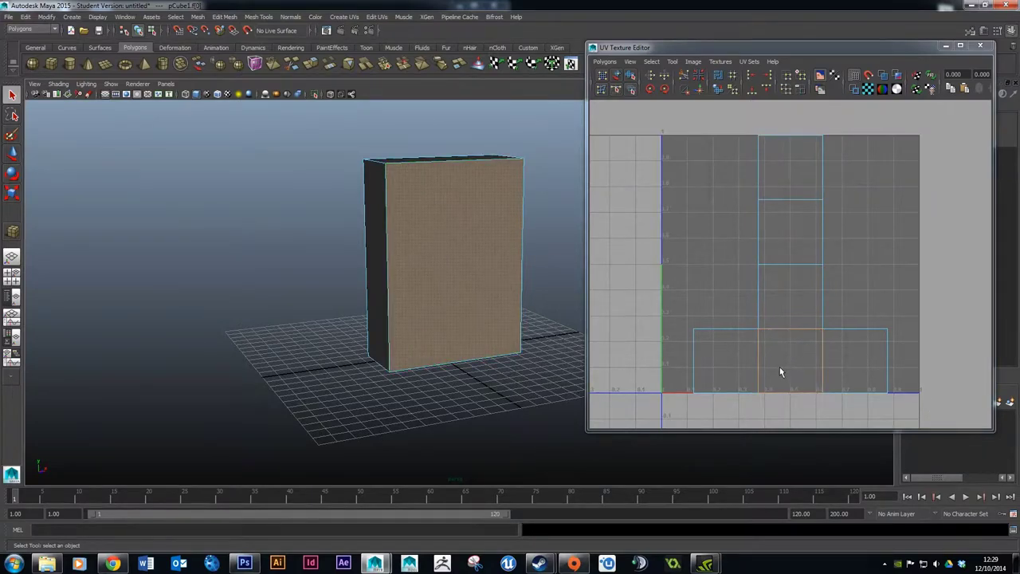
click(483, 228)
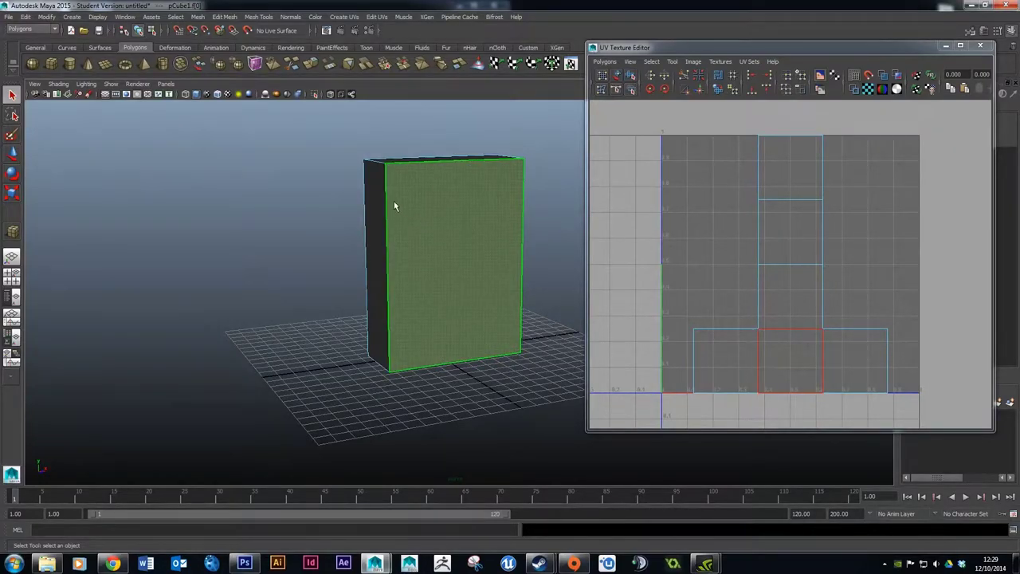
- Select the whole box in object mode and apply Automatic Mapping to its UVs
right_click(435, 185)
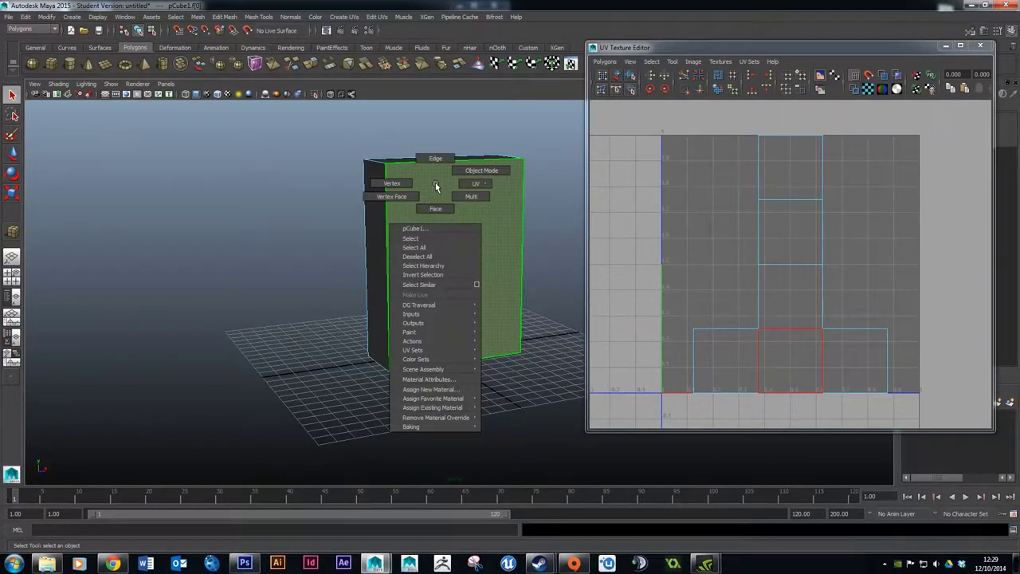
right_drag(440, 184, 468, 163)
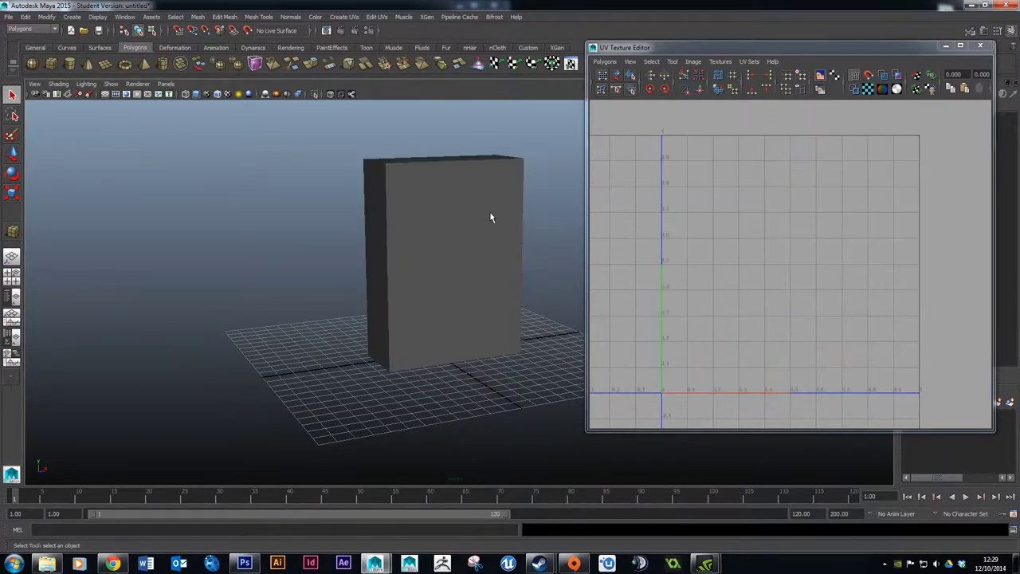
click(431, 191)
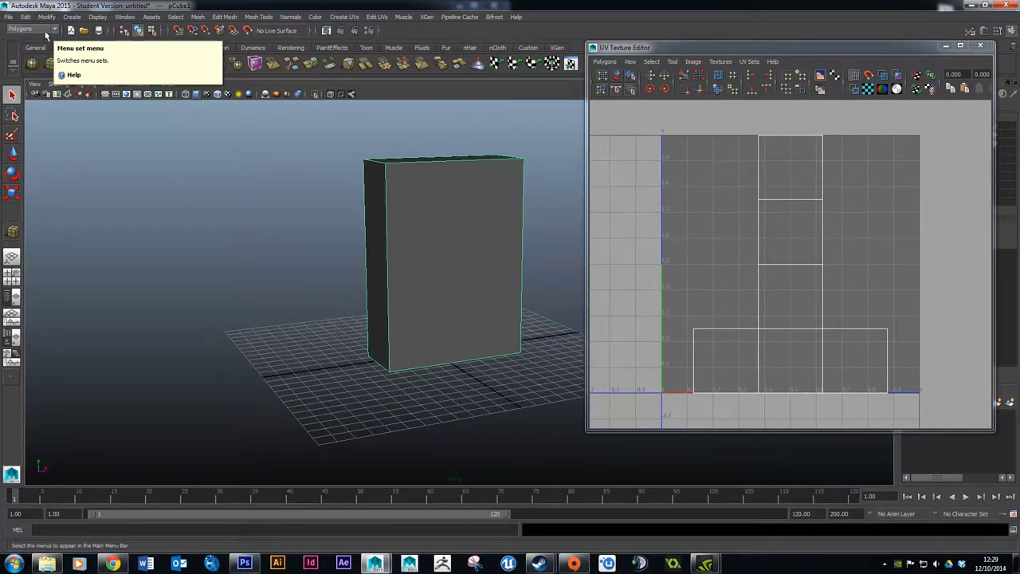
click(40, 31)
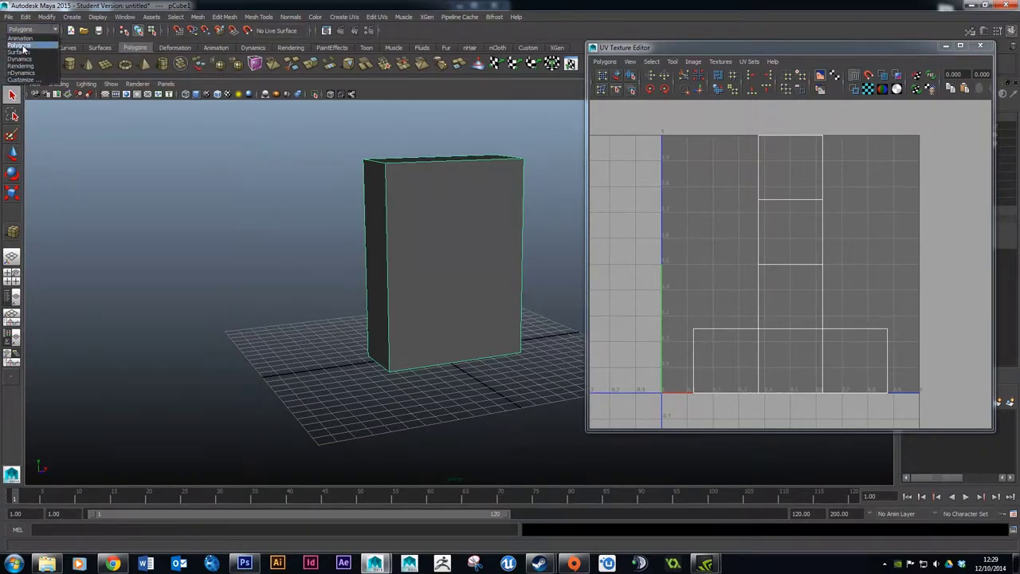
click(24, 46)
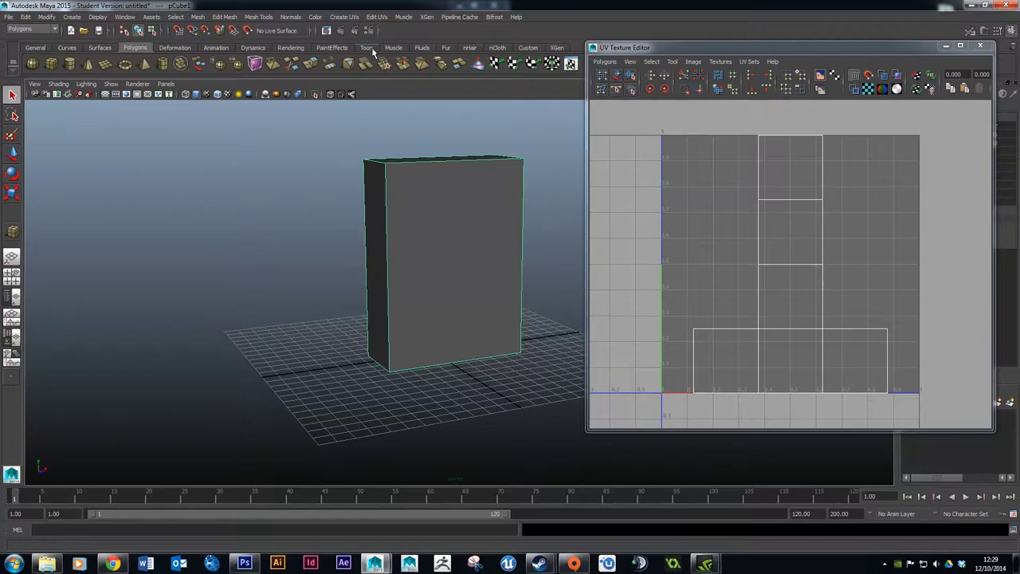
click(344, 17)
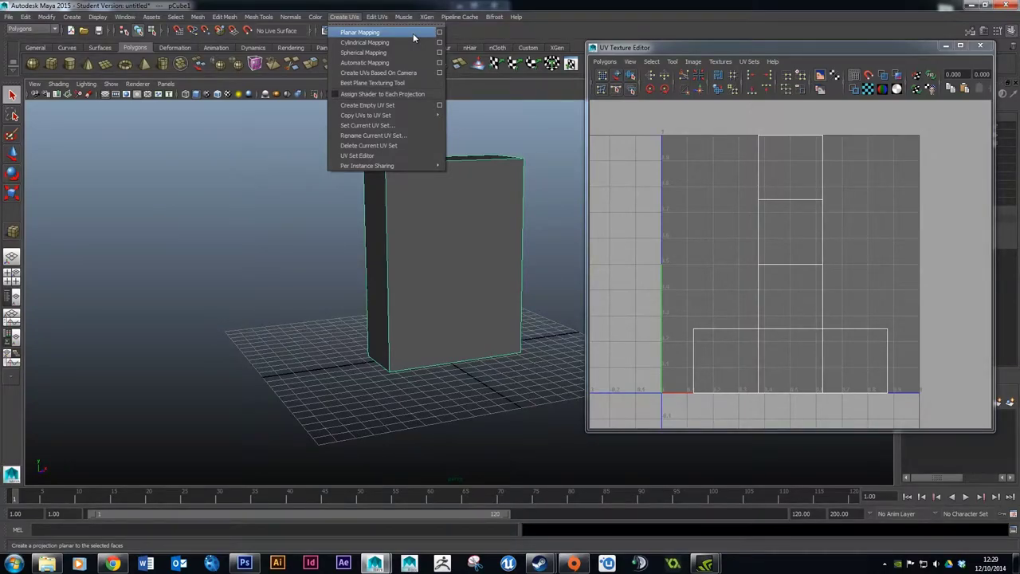
click(365, 63)
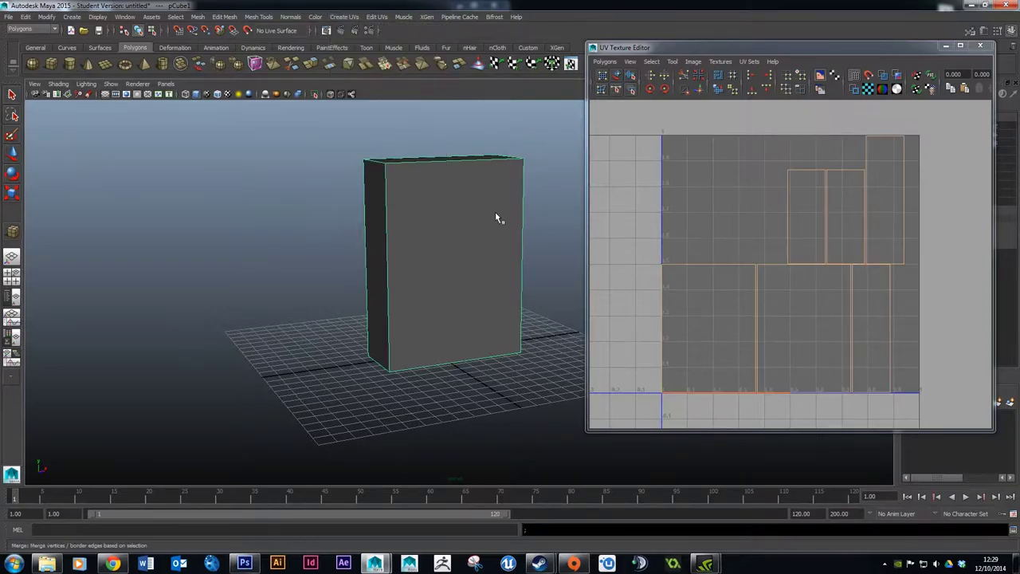
- Inspect the automatic projection planes around the box and return it to object mode
alt+drag(502, 197, 393, 223)
key(F8)
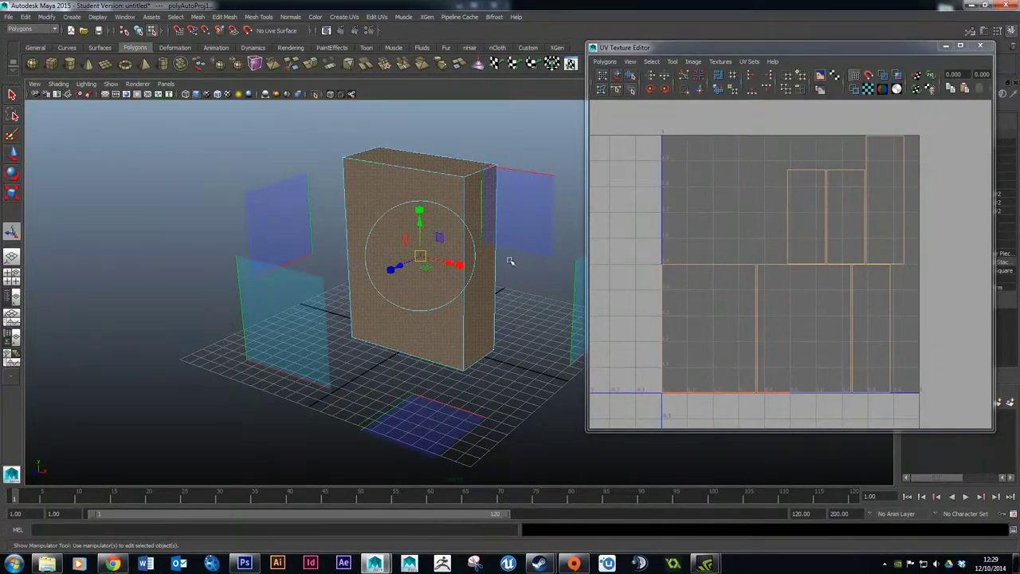
right_click(408, 168)
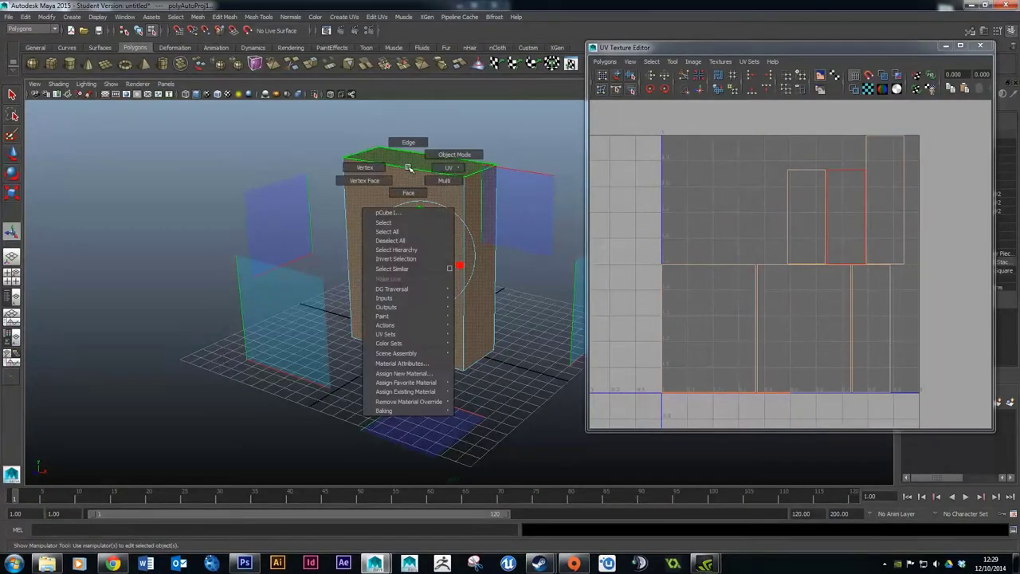
click(448, 154)
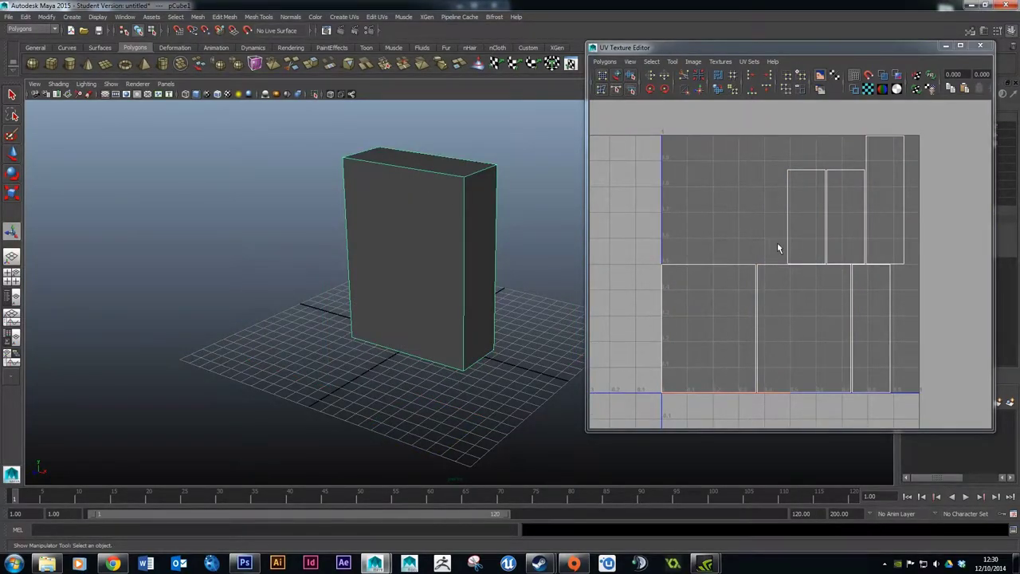
- Select the box's front and back faces in turn to match each one to its new UV shell
right_click(410, 233)
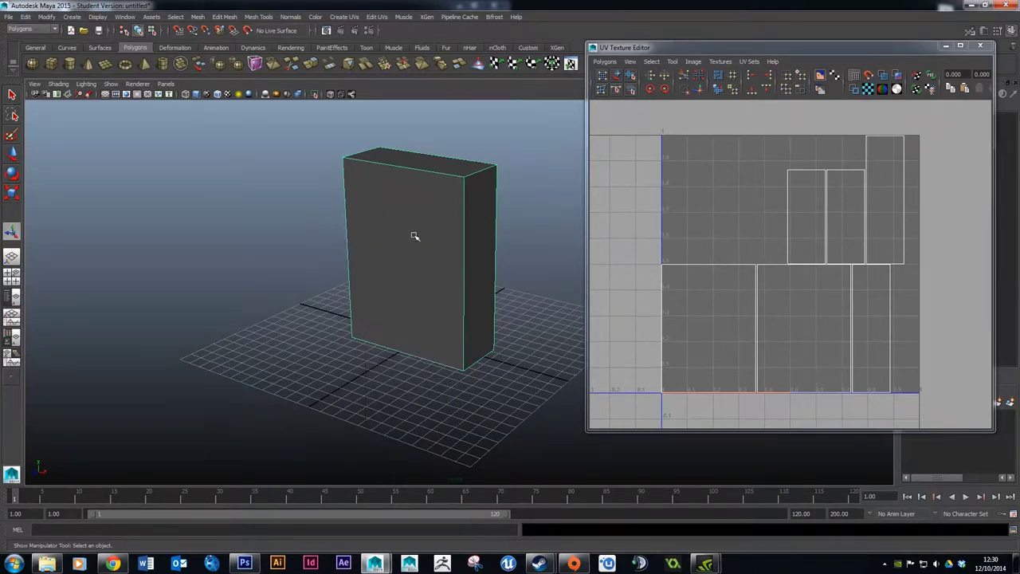
click(414, 236)
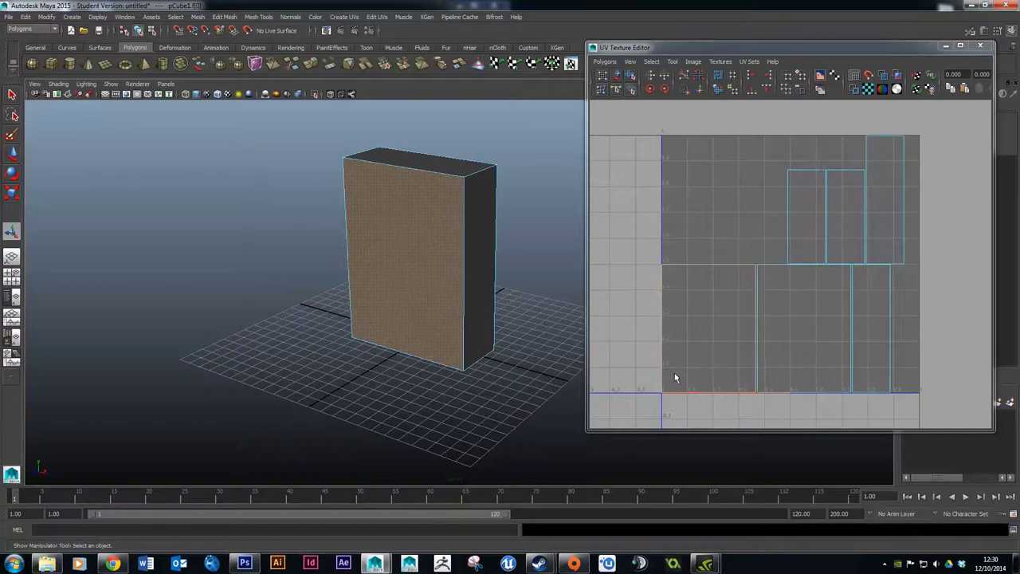
alt+drag(505, 239, 452, 234)
click(451, 234)
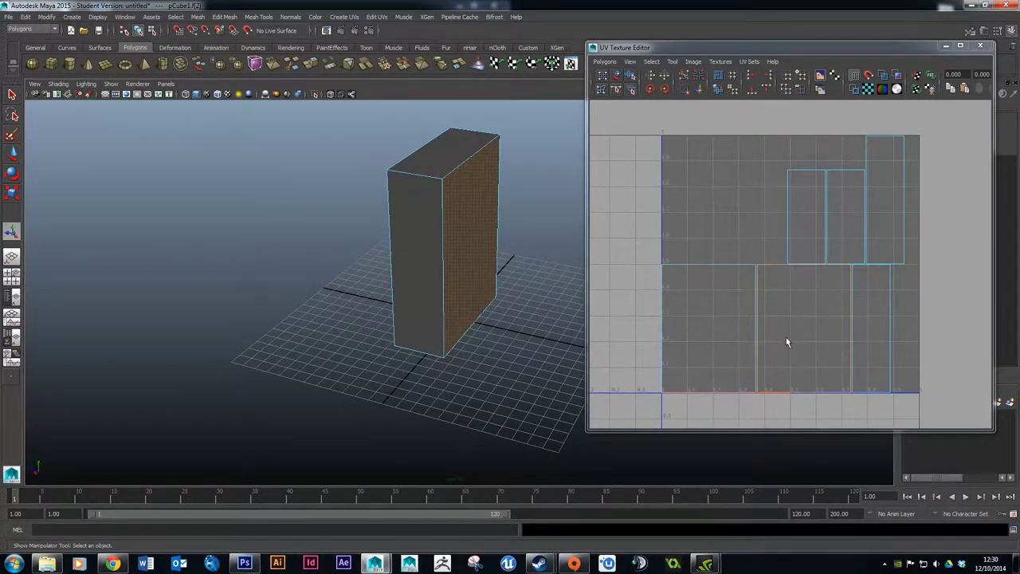
alt+drag(471, 221, 652, 234)
click(403, 200)
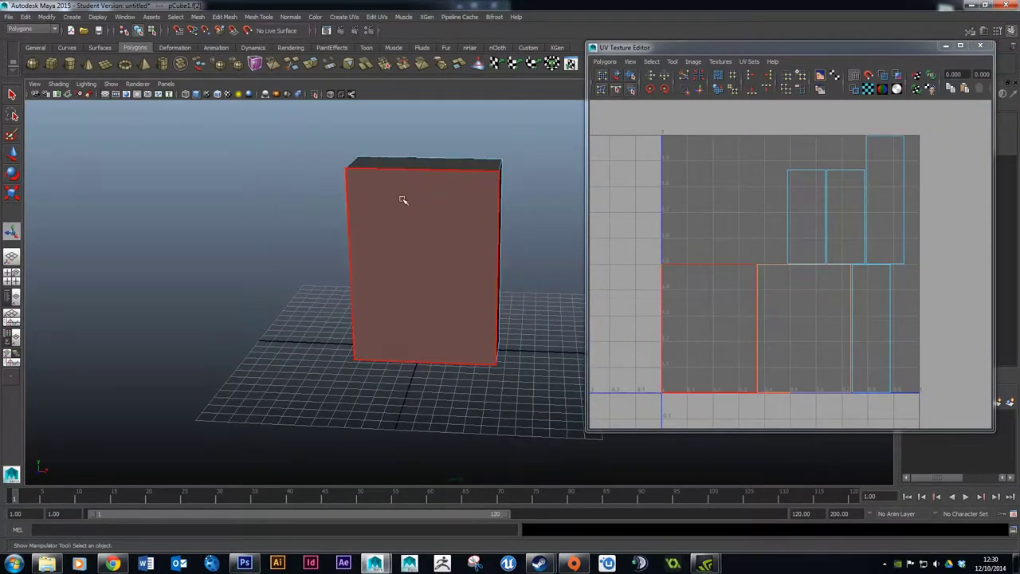
alt+drag(463, 250, 457, 221)
ctrl+click(464, 216)
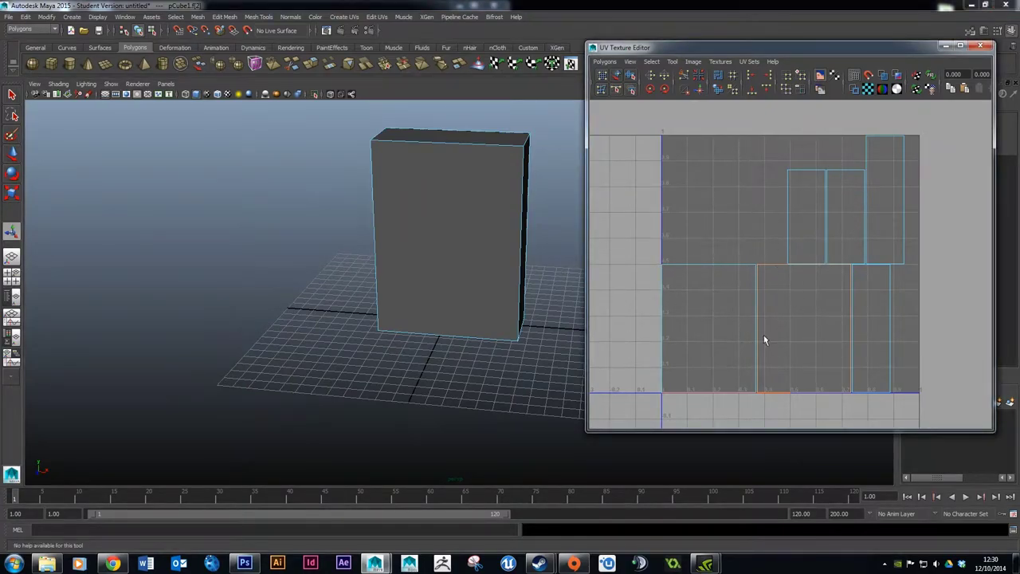
- Select the front shell's outer vertical edge in the UV layout and Move and Sew the matching narrow side shell onto it
right_click(747, 263)
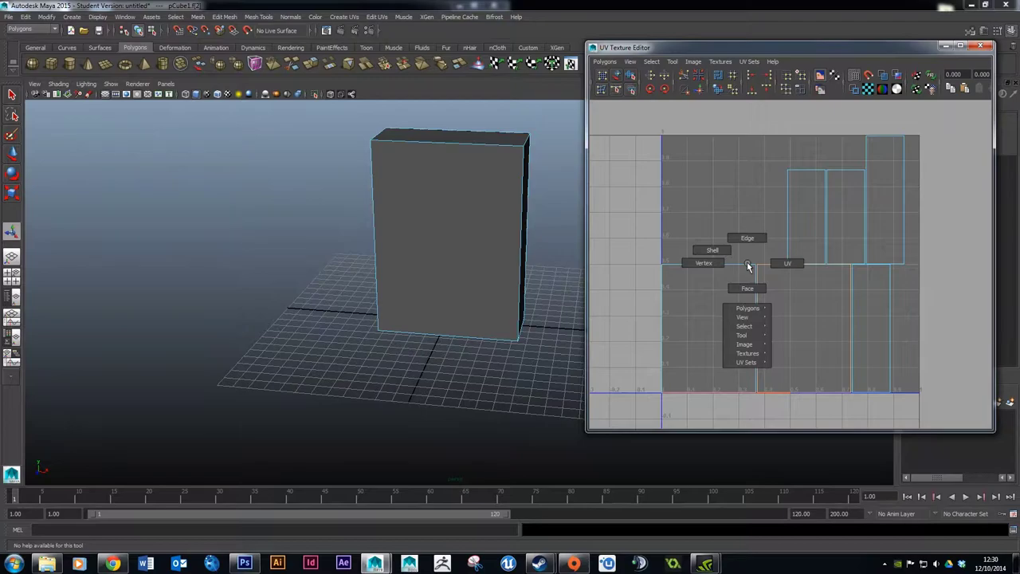
click(746, 239)
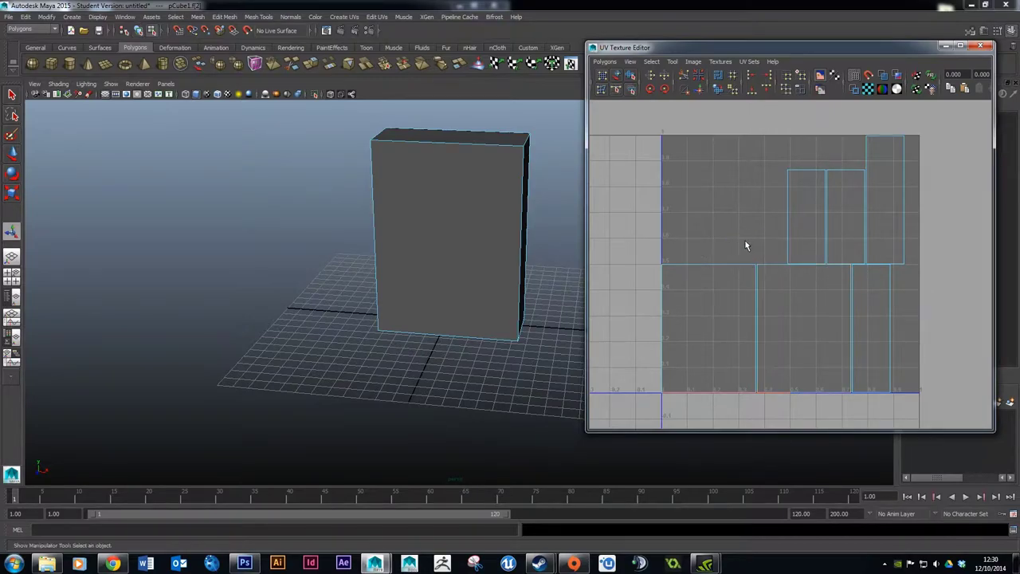
click(673, 324)
click(662, 307)
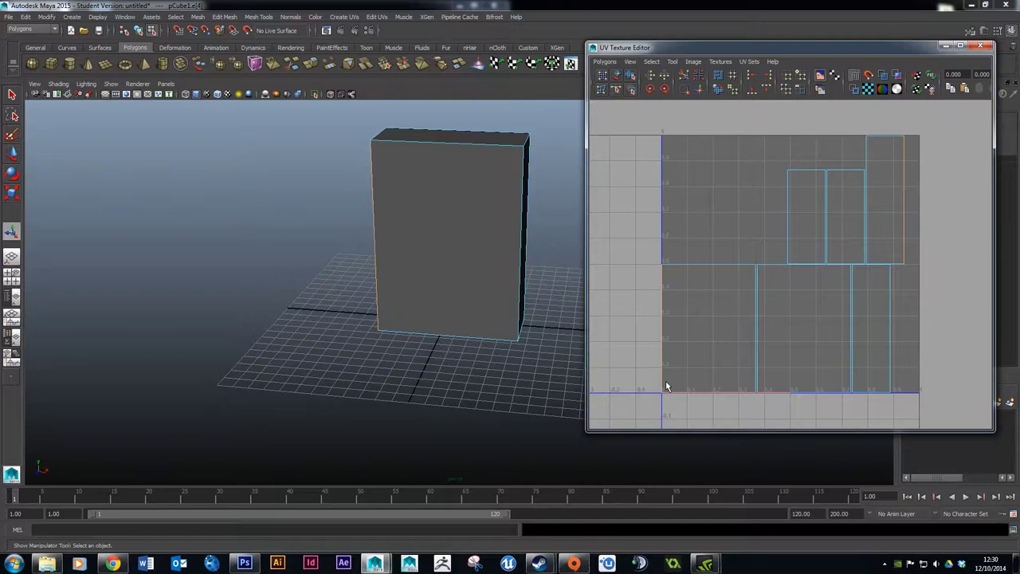
alt+drag(441, 219, 423, 173)
click(420, 173)
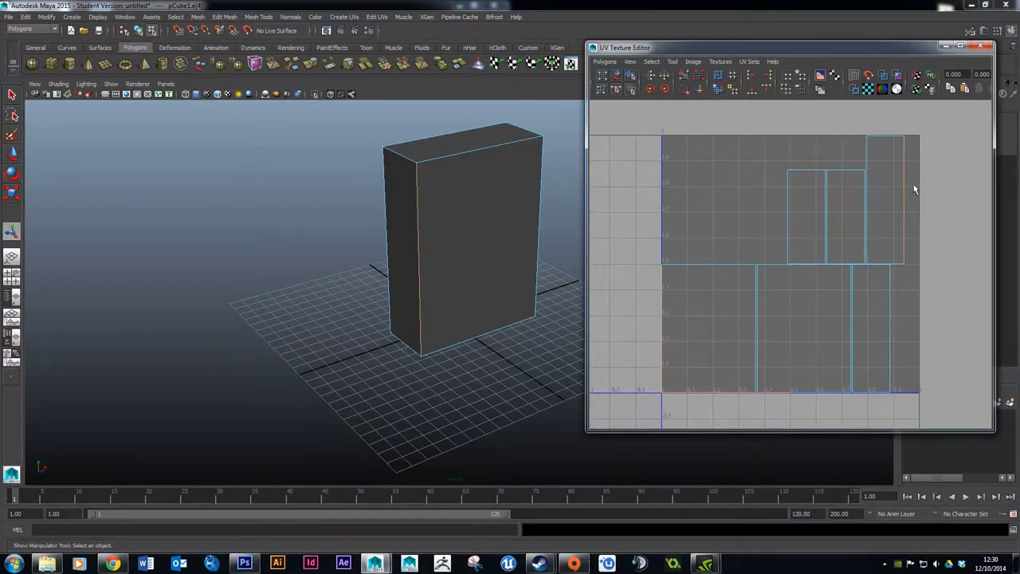
click(701, 93)
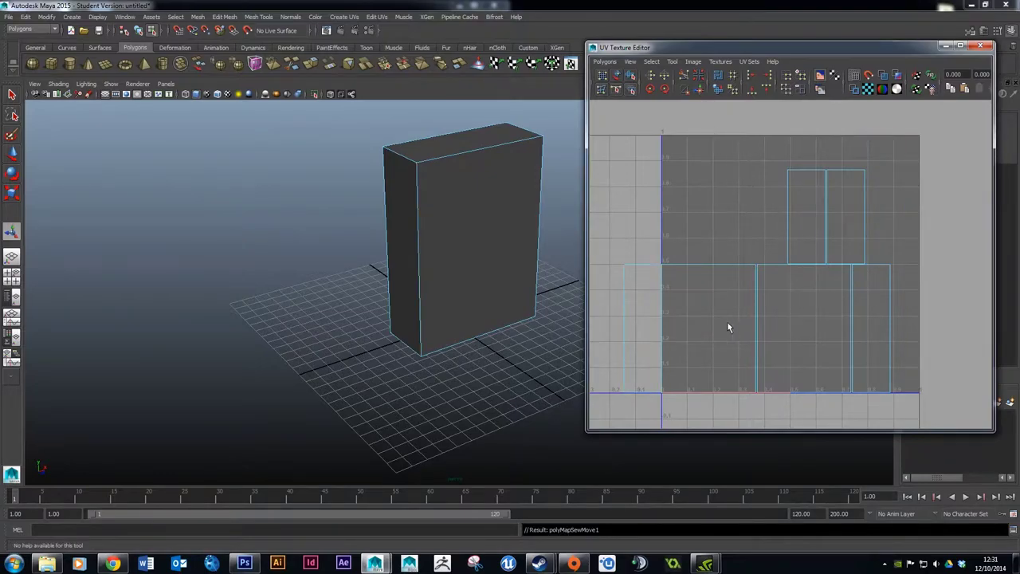
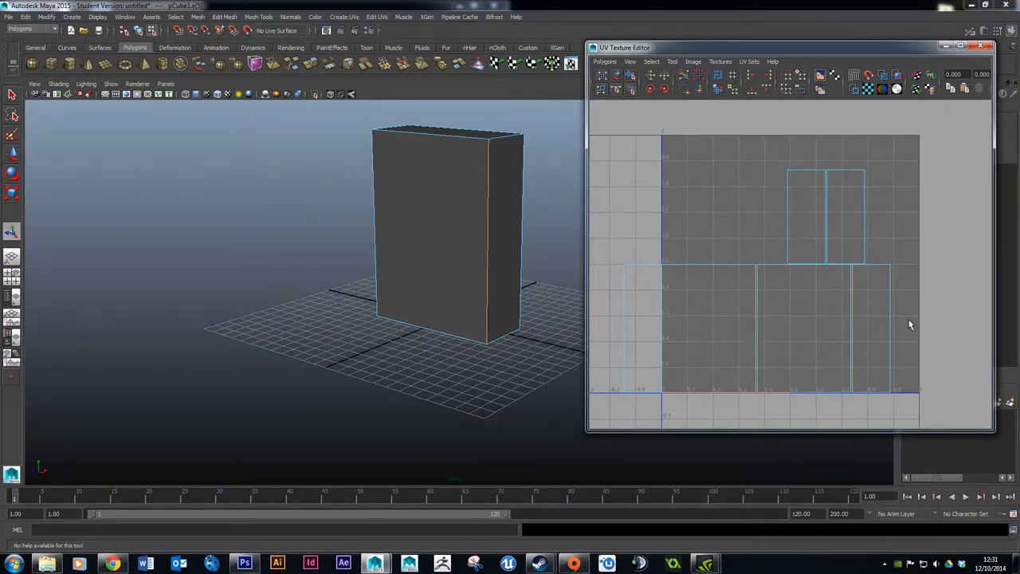
- Move and Sew the second narrow side shell onto the front shell's opposite vertical edge
click(698, 90)
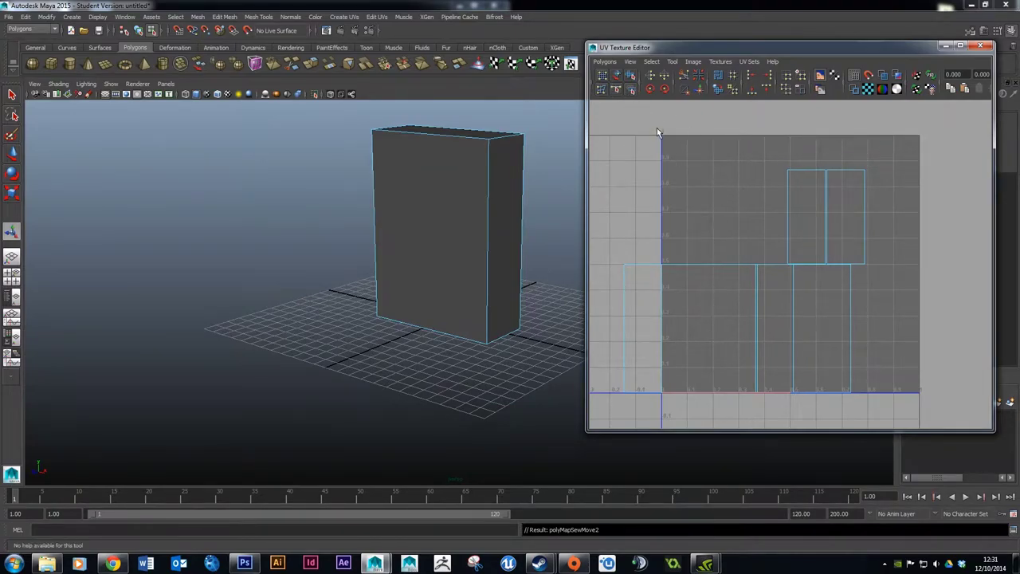
- Move the back face's UV shell sideways, clear of the joined front and side shells
click(617, 77)
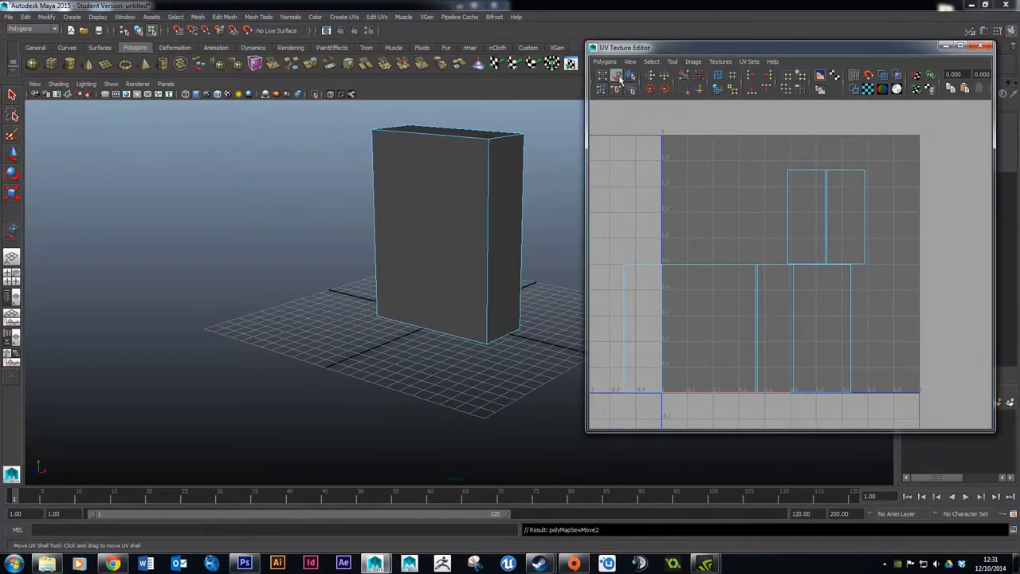
click(731, 262)
drag(706, 265, 702, 140)
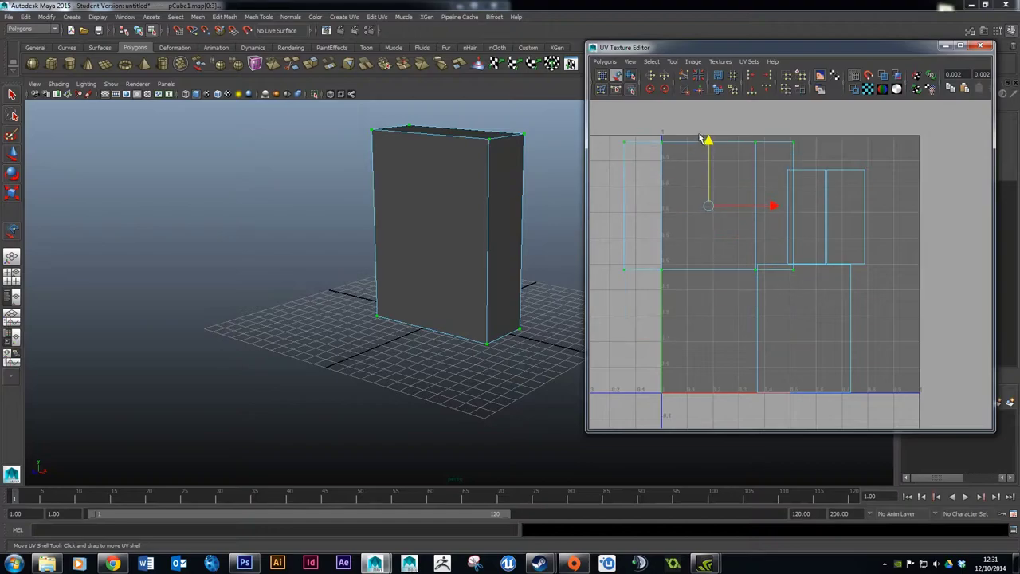
key(ctrl+z)
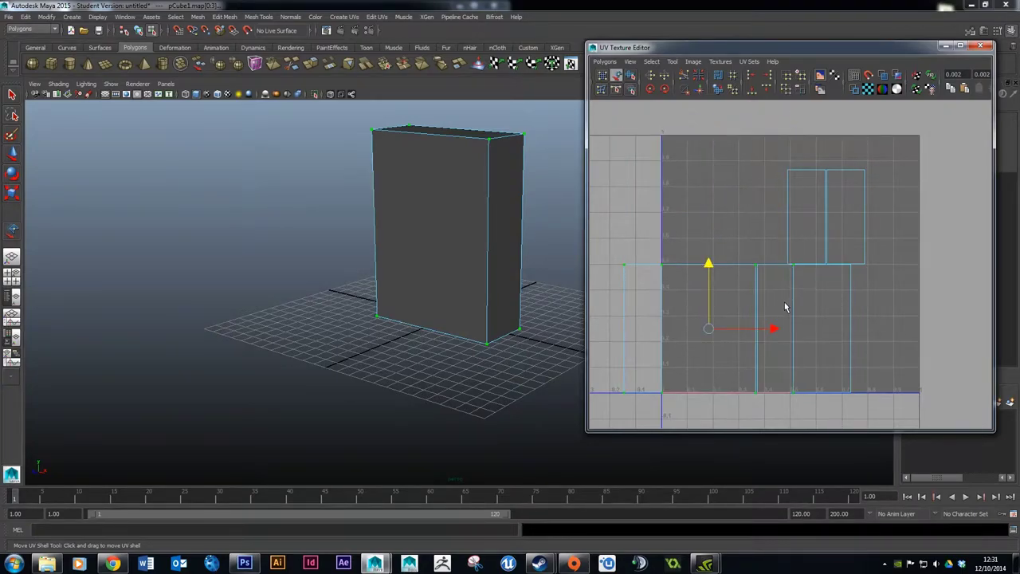
click(850, 290)
drag(870, 330, 989, 333)
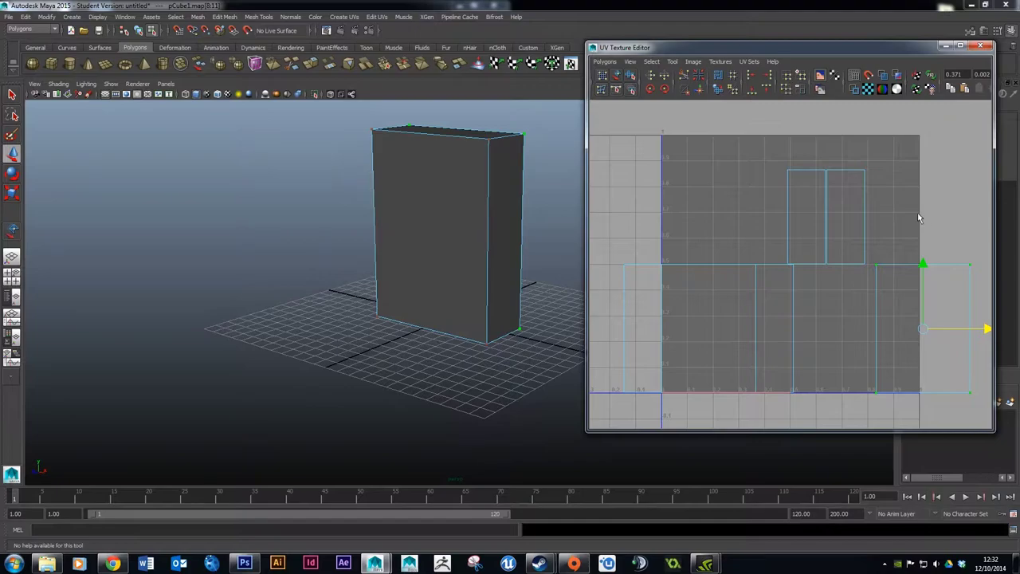
- Select the second side shell's outer vertical edge in the UV layout and Move and Sew the back shell onto it
click(854, 257)
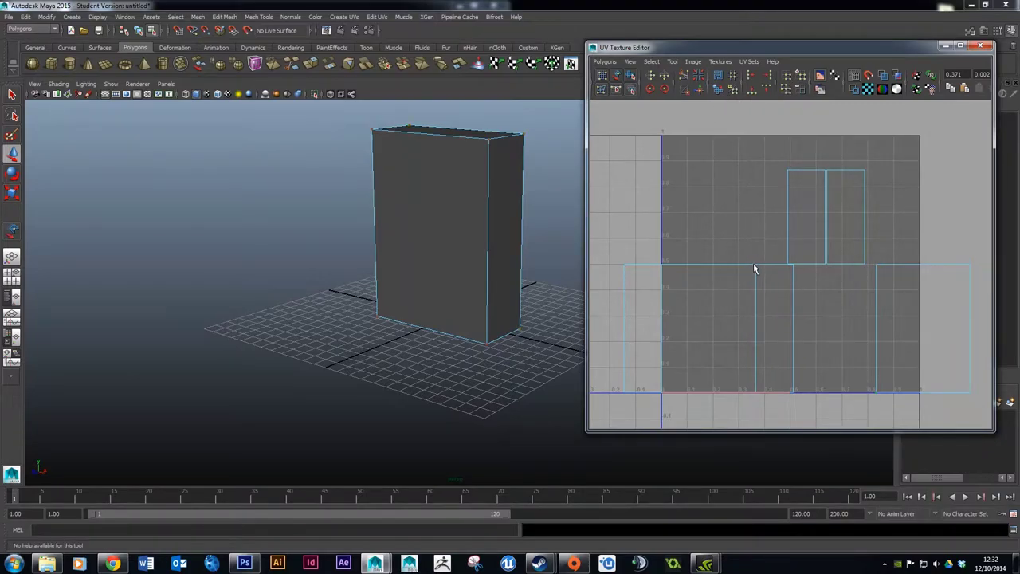
right_drag(753, 263, 750, 241)
click(793, 315)
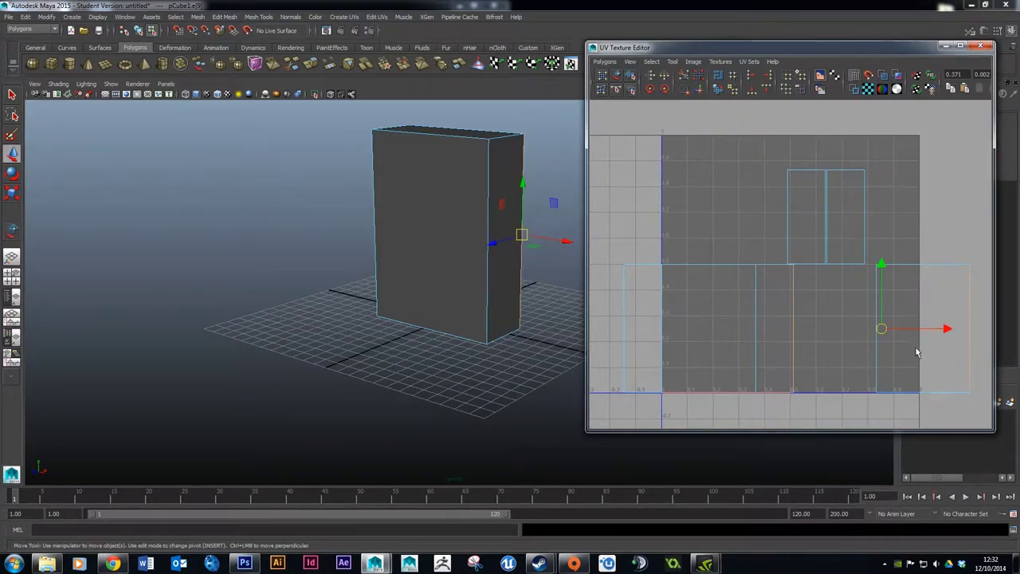
click(700, 90)
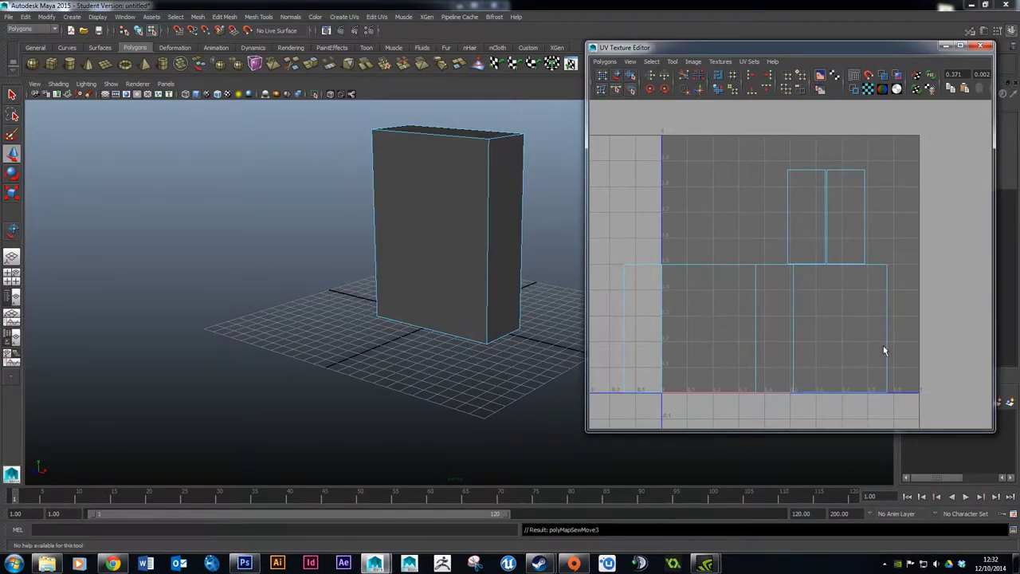
- Select the outer vertical edge at the end of the UV strip to match it with the opposite end
key(w)
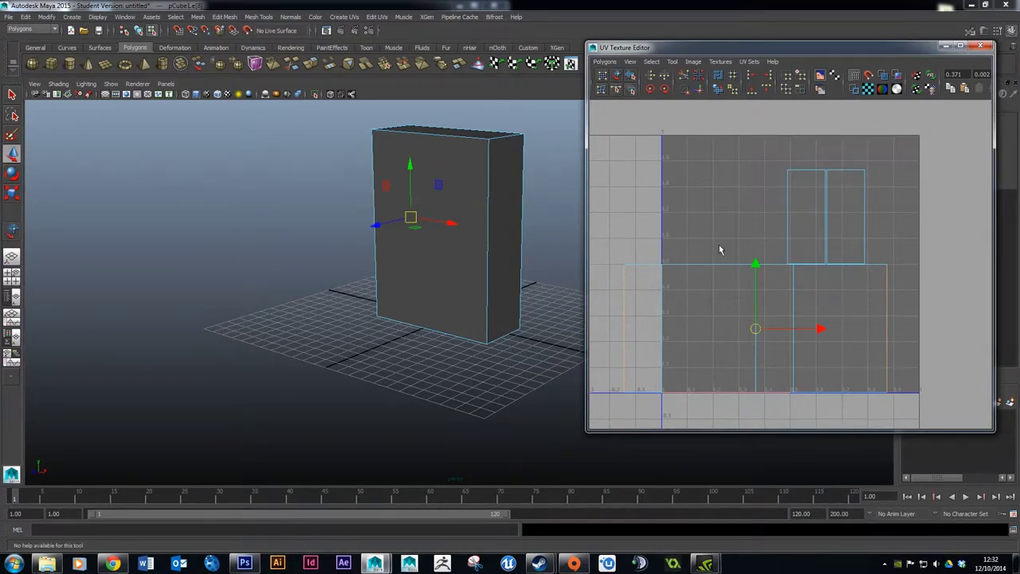
alt+middle_drag(737, 295, 744, 235)
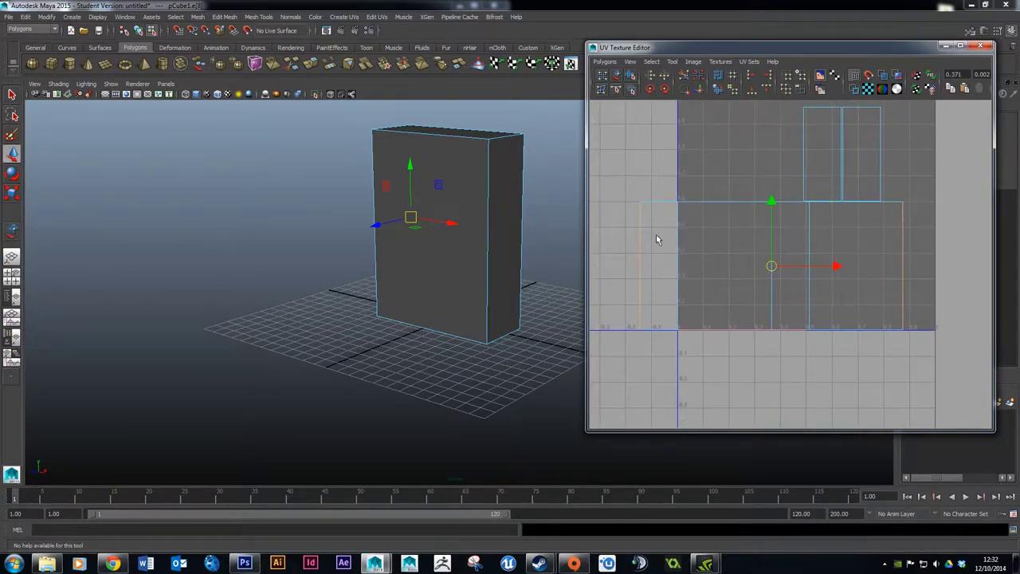
click(922, 209)
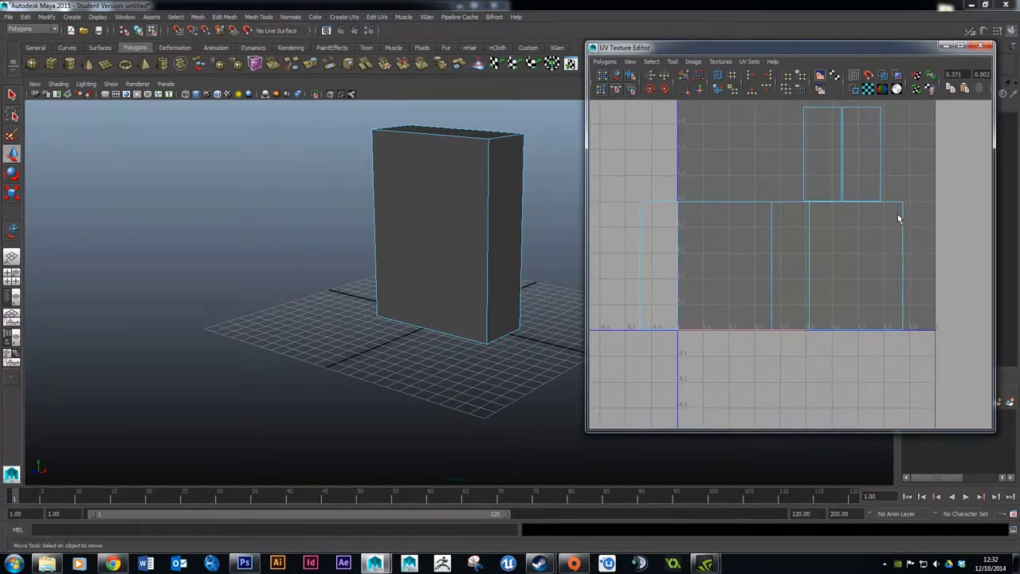
drag(897, 217, 917, 250)
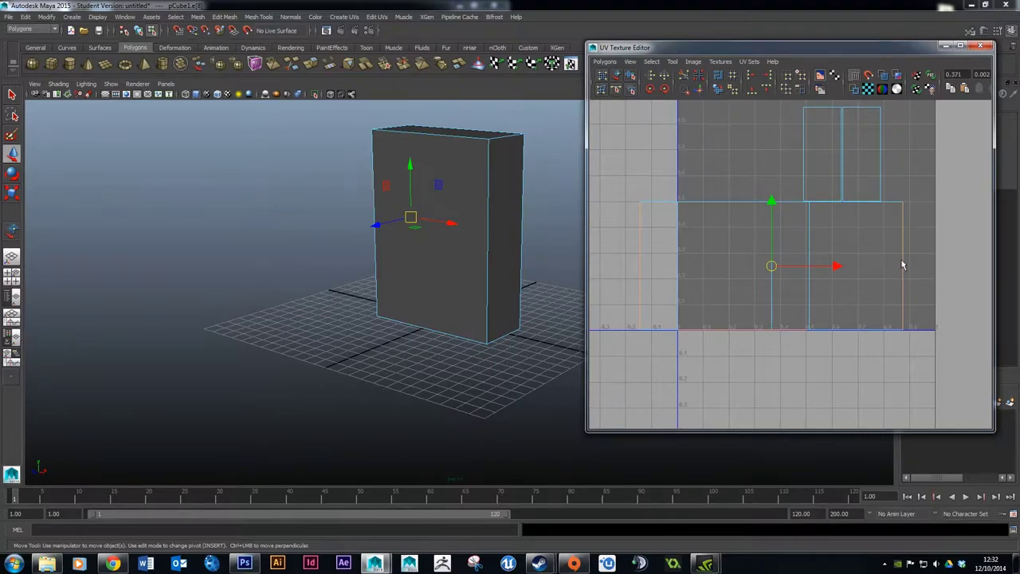
- Select the front shell's upper edge and Move and Sew the box's top face shell onto it
click(718, 201)
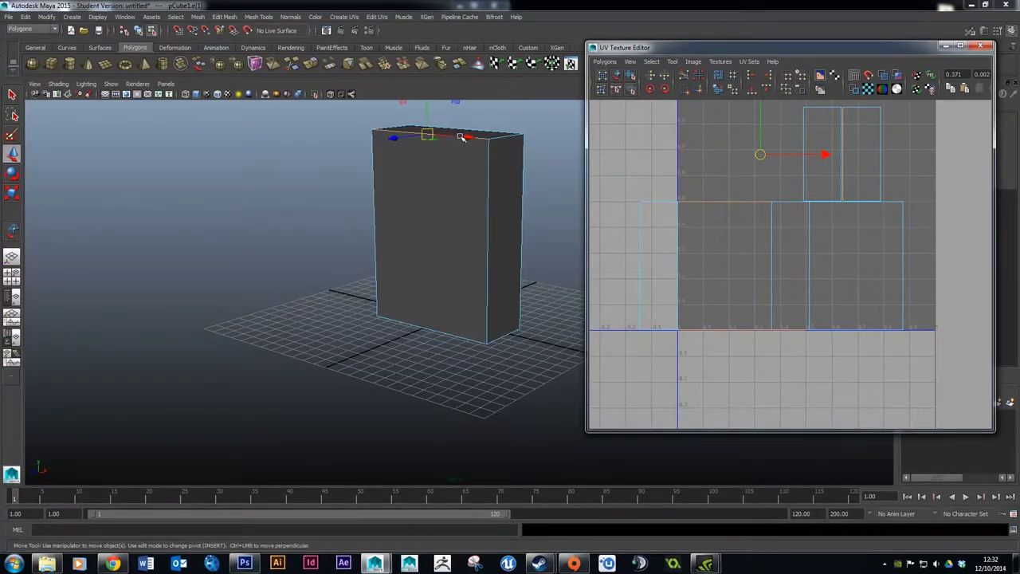
alt+middle_drag(732, 201, 738, 236)
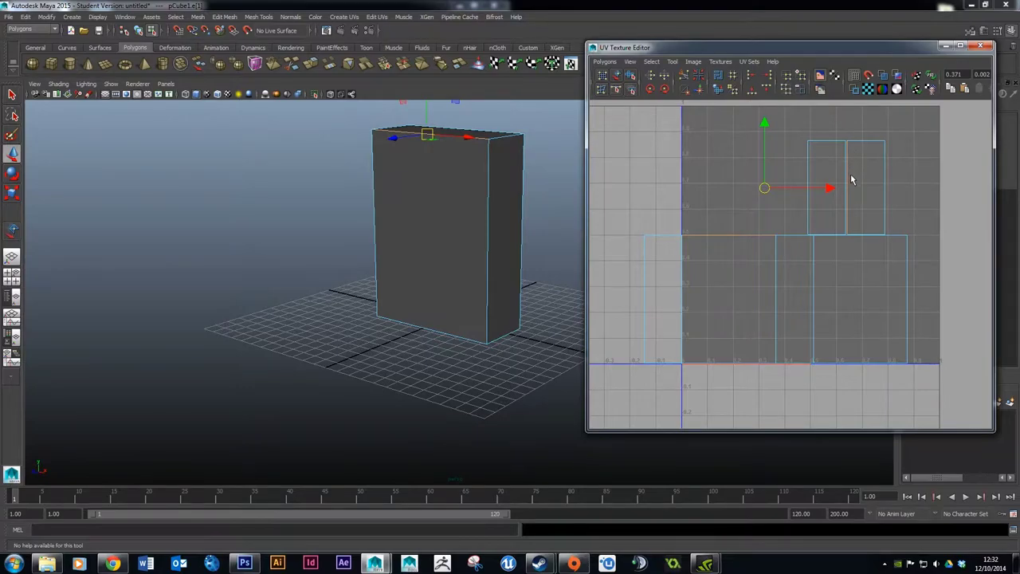
click(699, 89)
- Select the front shell's lower edge and Move and Sew the box's bottom face shell onto it
alt+middle_drag(773, 284, 763, 250)
click(723, 316)
key(w)
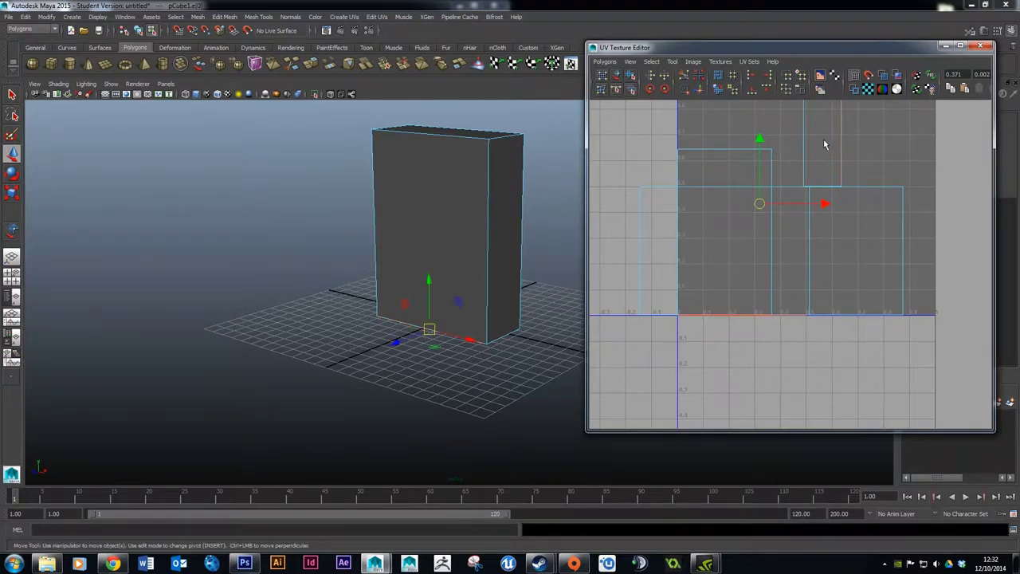
click(699, 89)
- Select the complete cross-shaped UV shell and move it up and sideways over the 0 to 1 texture square
alt+middle_drag(739, 145, 795, 226)
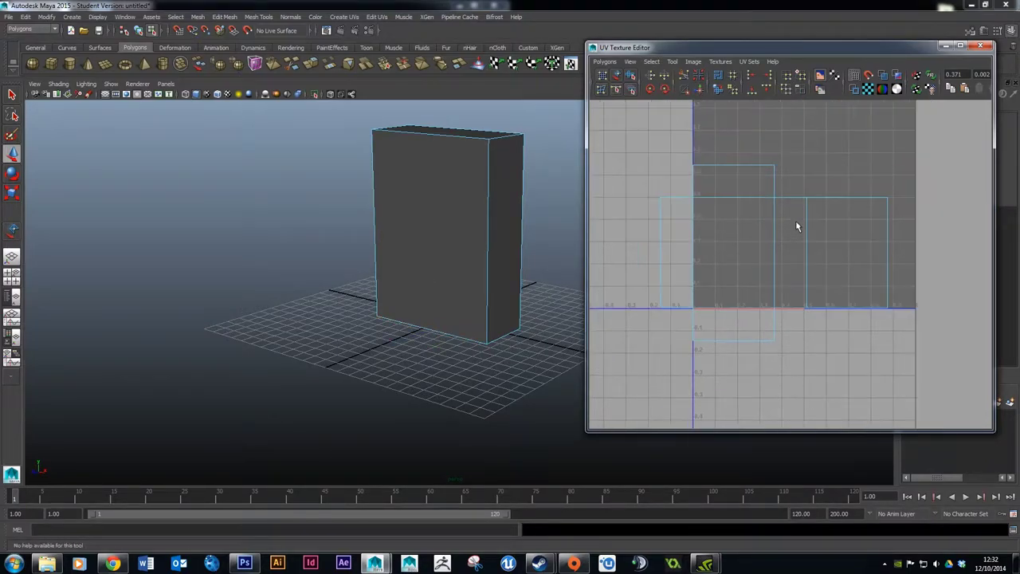
scroll(795, 225, down, 1)
click(616, 76)
click(740, 210)
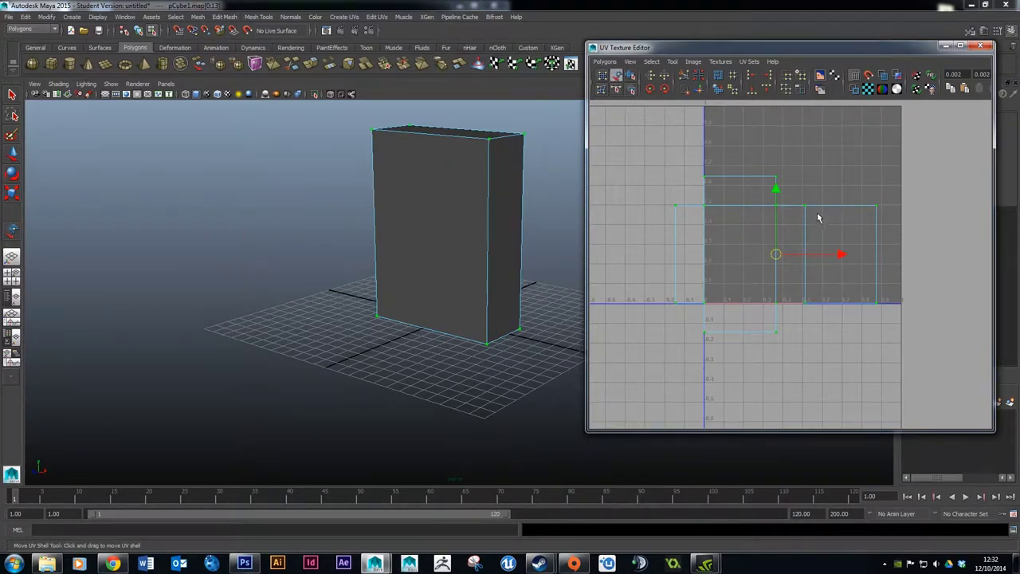
key(w)
click(669, 113)
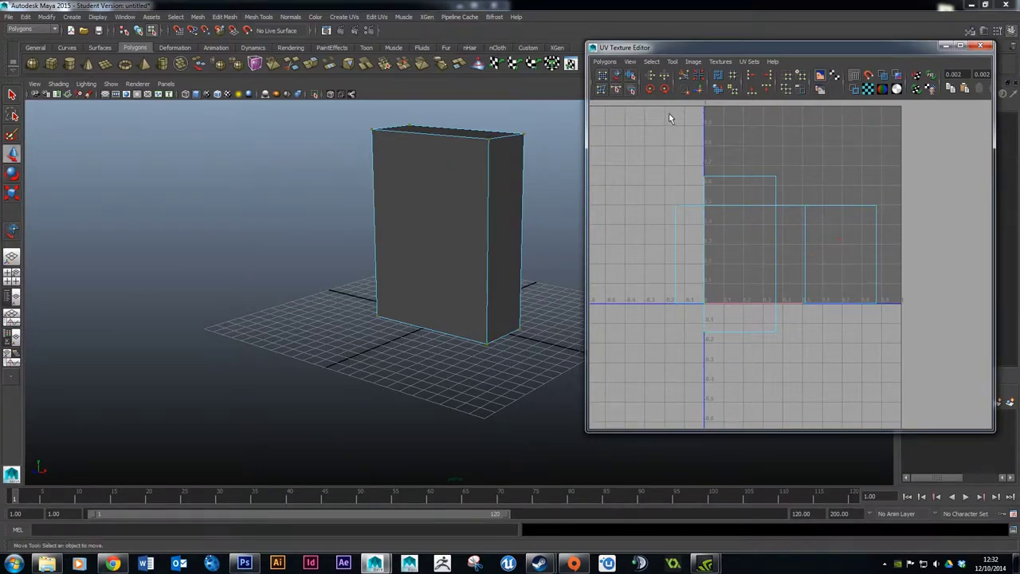
click(617, 77)
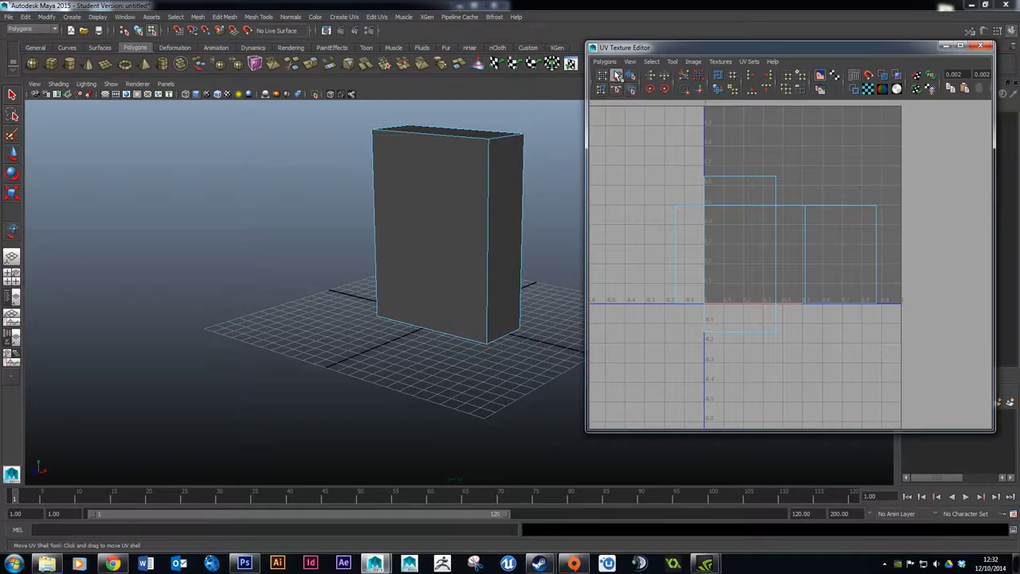
click(766, 207)
drag(779, 191, 777, 136)
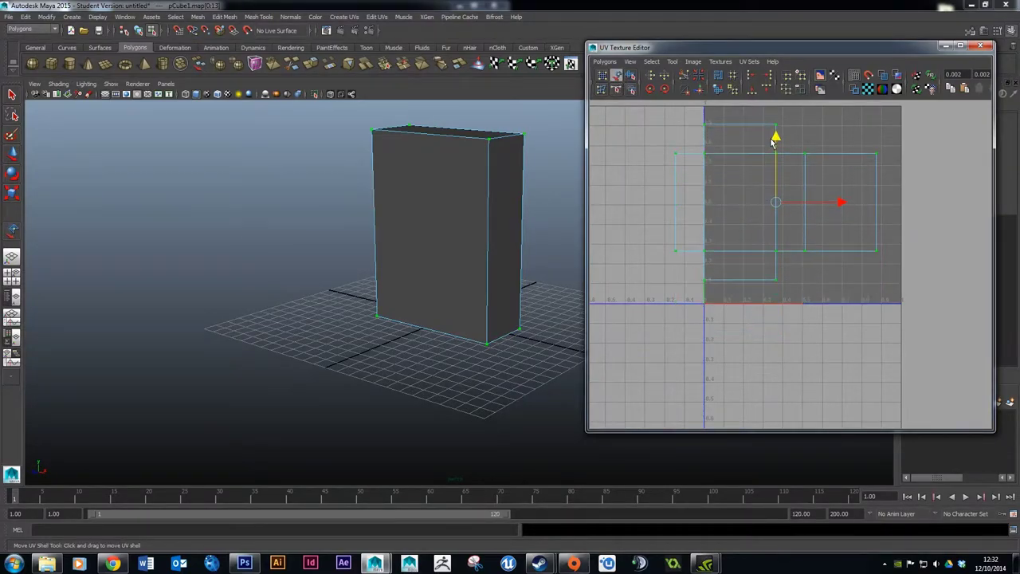
drag(839, 204, 867, 204)
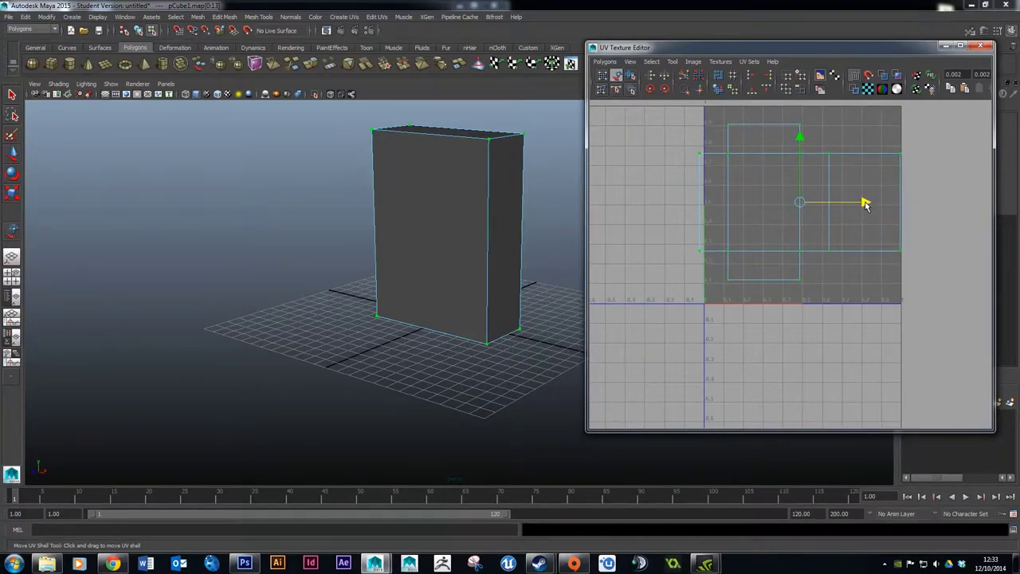
- Scale the cross-shaped UV shell down uniformly and shift it sideways so it fits within the 0 to 1 texture square
key(r)
drag(802, 202, 801, 198)
key(ctrl+z)
key(ctrl+z)
key(ctrl+z)
key(ctrl+z)
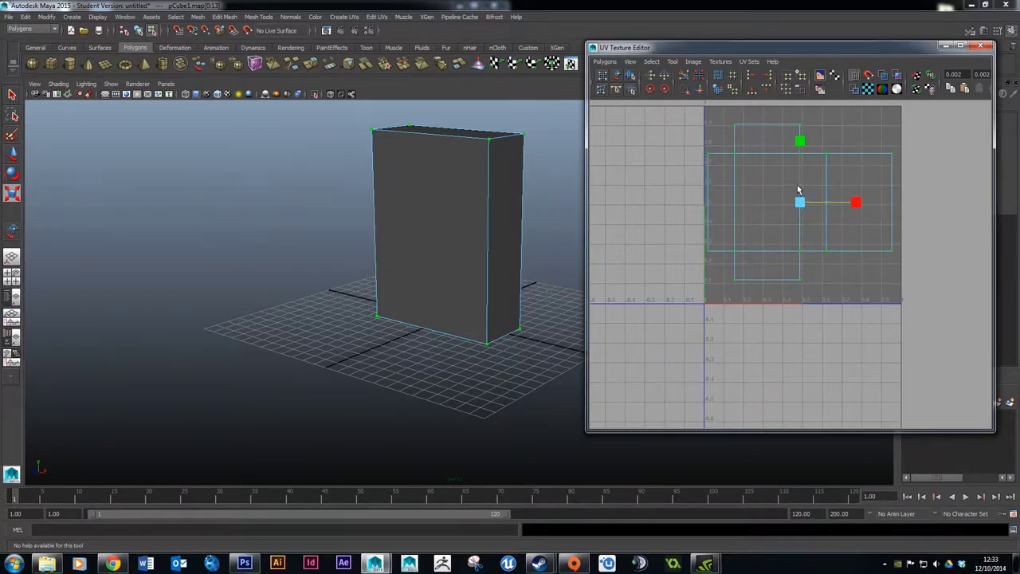
drag(800, 202, 802, 208)
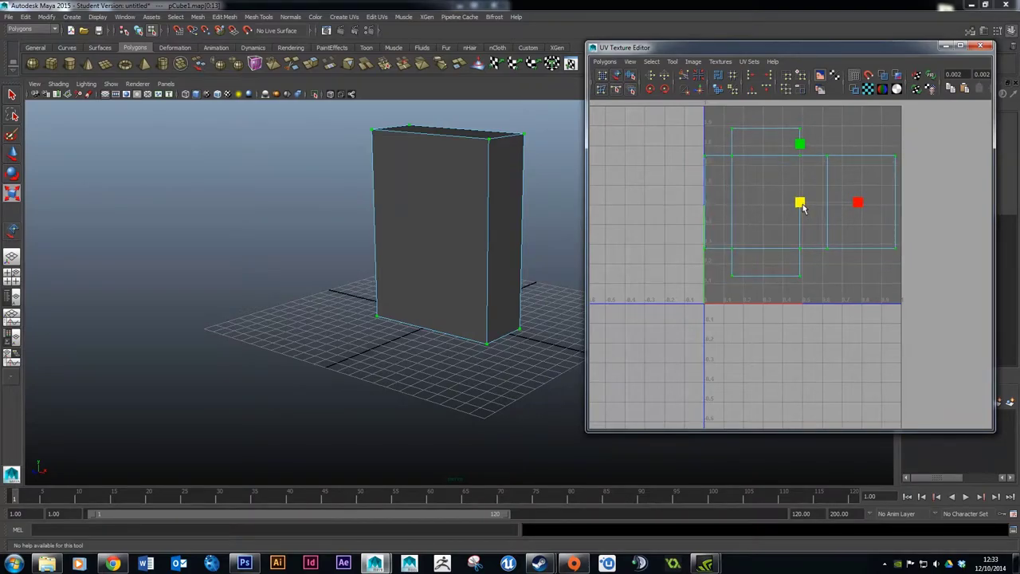
key(w)
drag(865, 205, 869, 203)
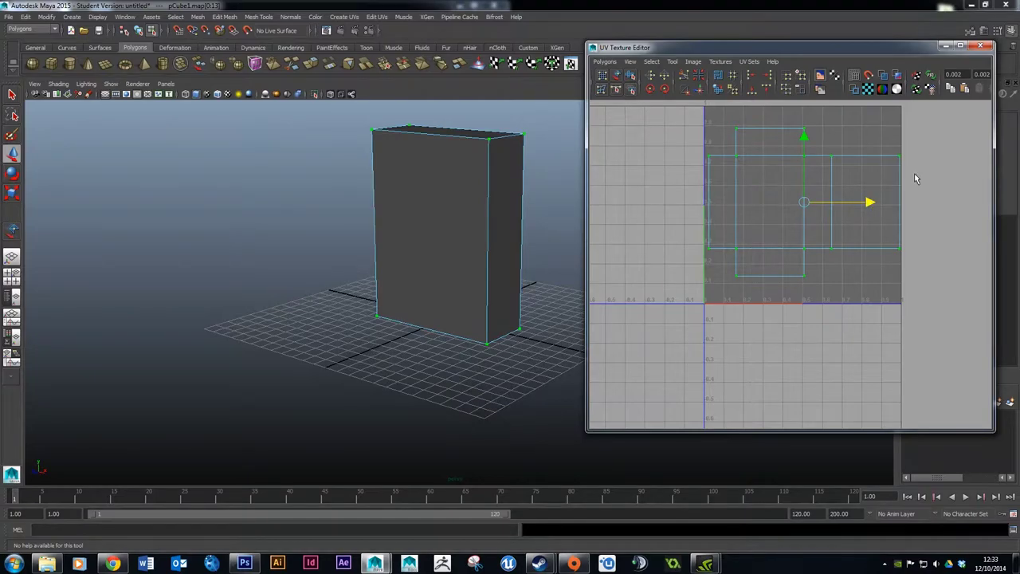
click(941, 175)
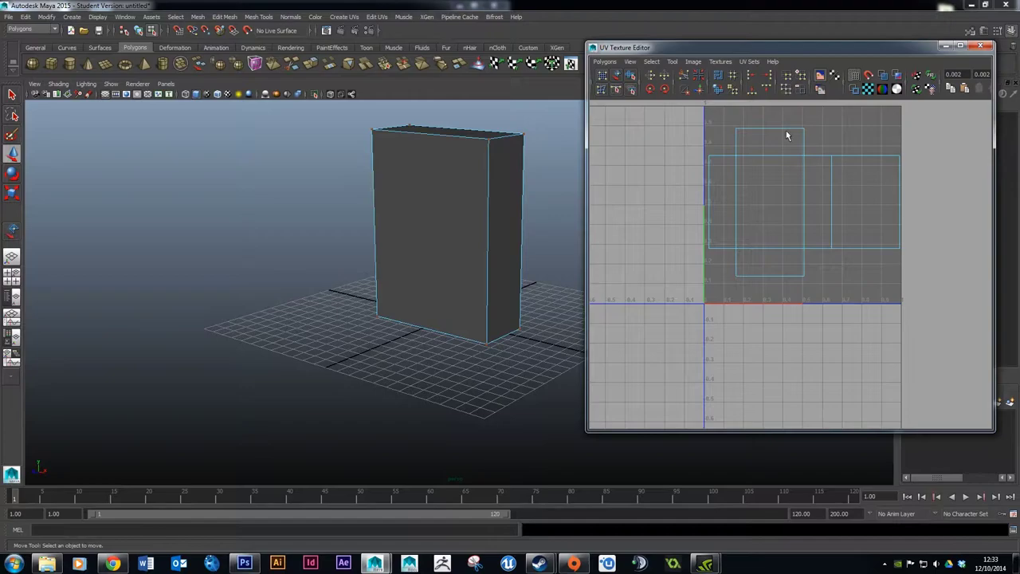
- Return the box to object mode and select the whole object so its complete UV layout is displayed
right_drag(428, 175, 462, 154)
click(449, 182)
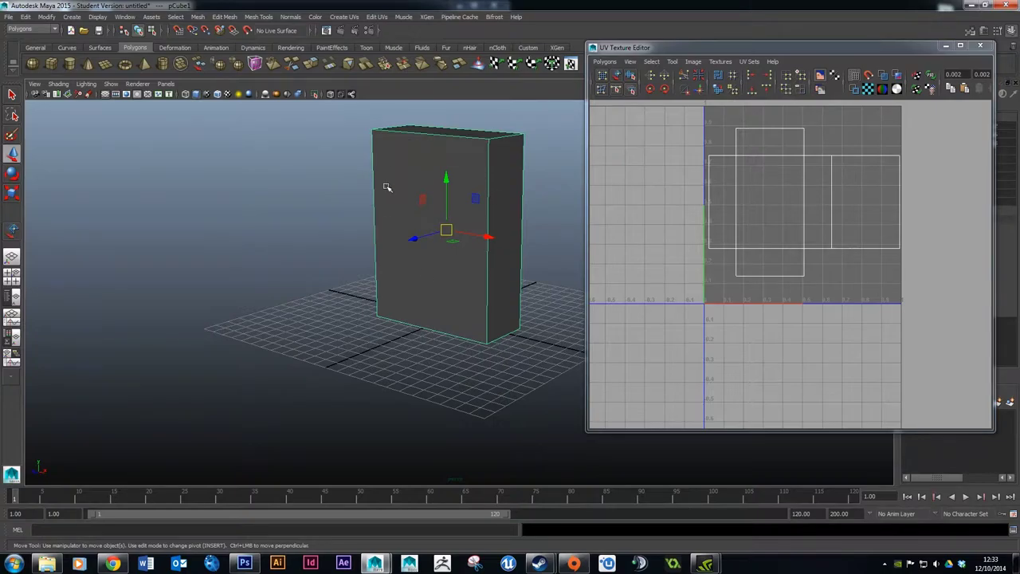
right_click(434, 144)
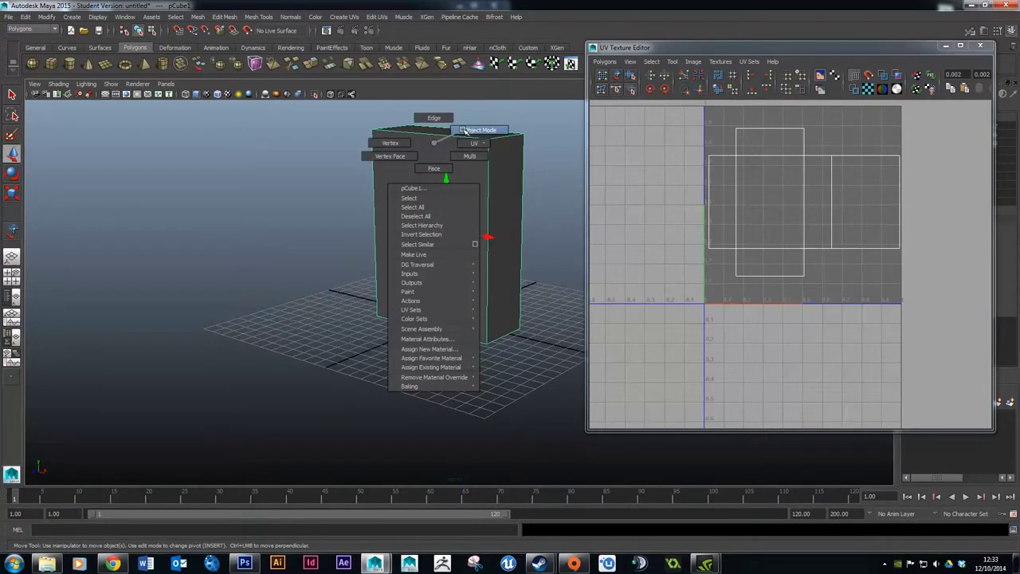
click(467, 130)
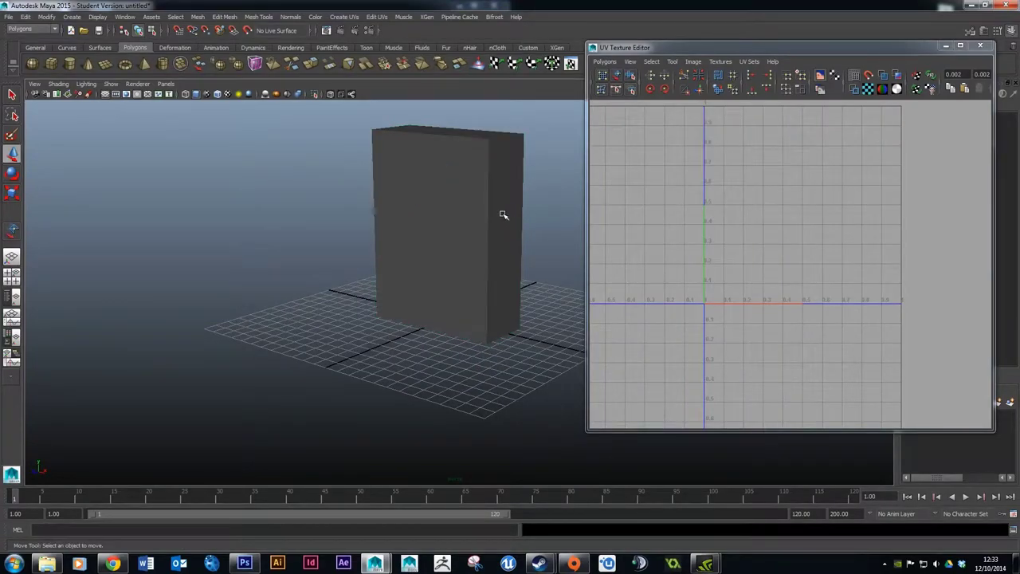
click(481, 198)
click(550, 189)
click(452, 183)
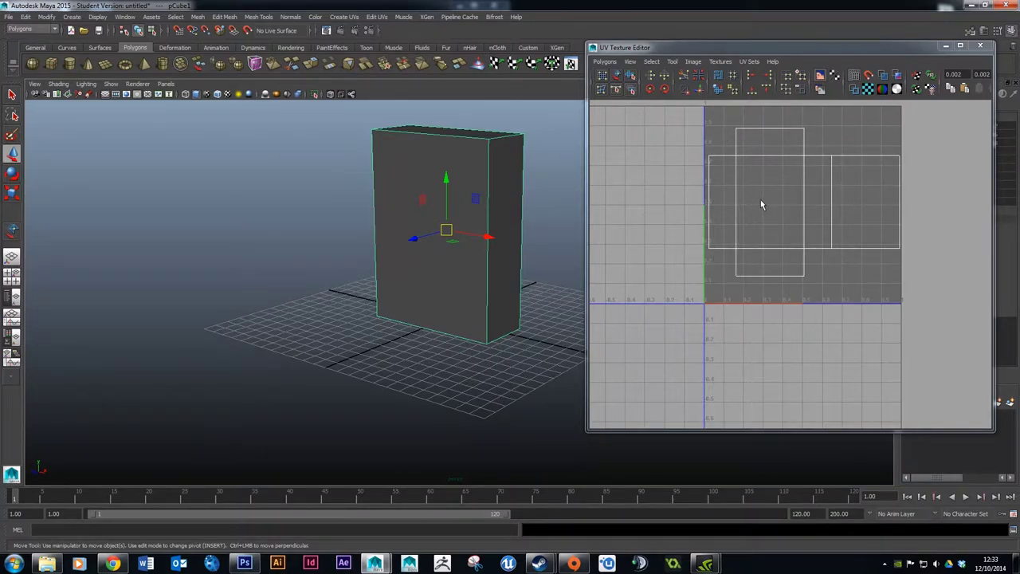
- Open the UV Snapshot options for the box and enlarge the dialog to show all its settings
click(607, 63)
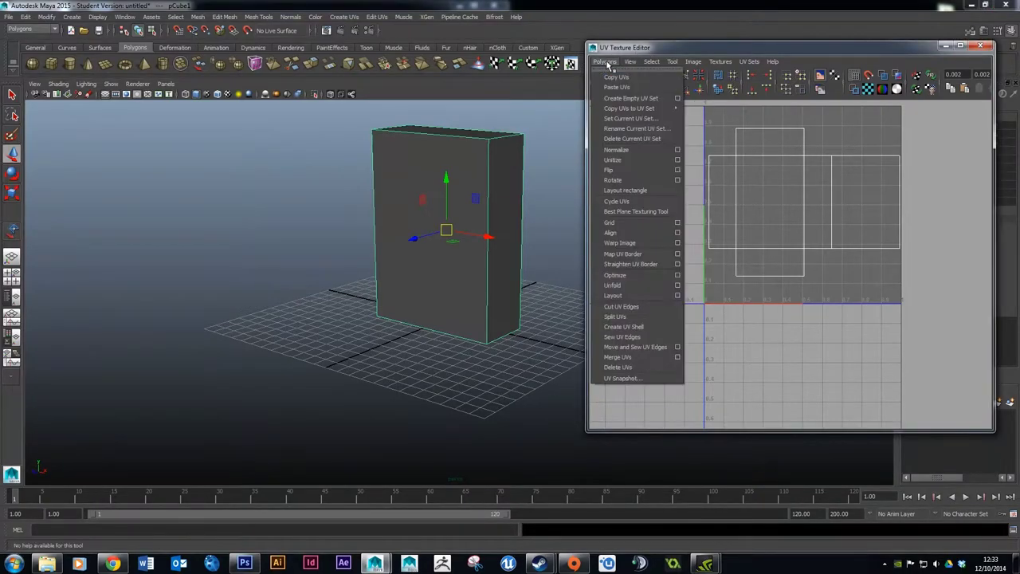
click(644, 378)
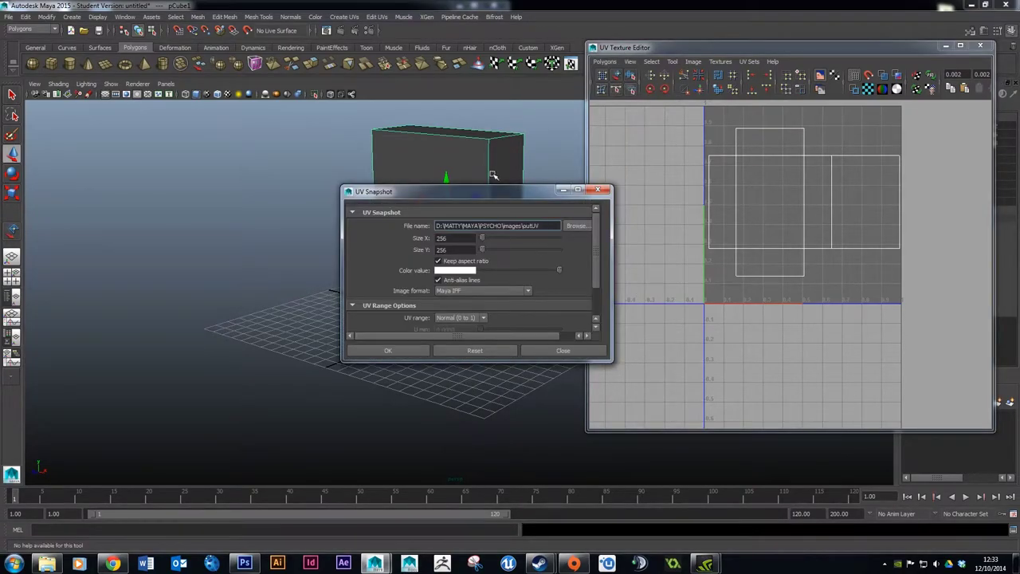
drag(488, 200, 478, 124)
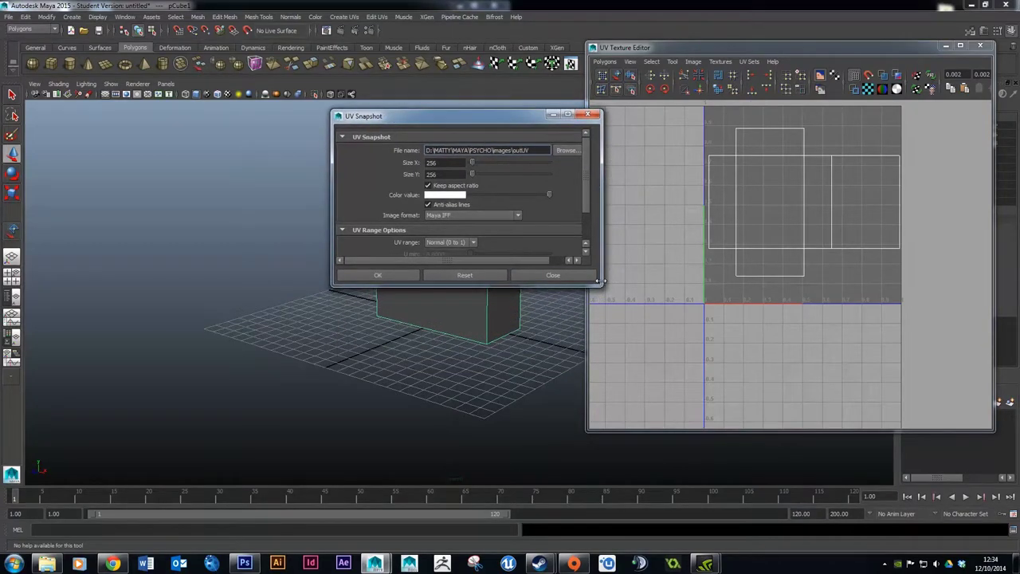
drag(600, 285, 690, 410)
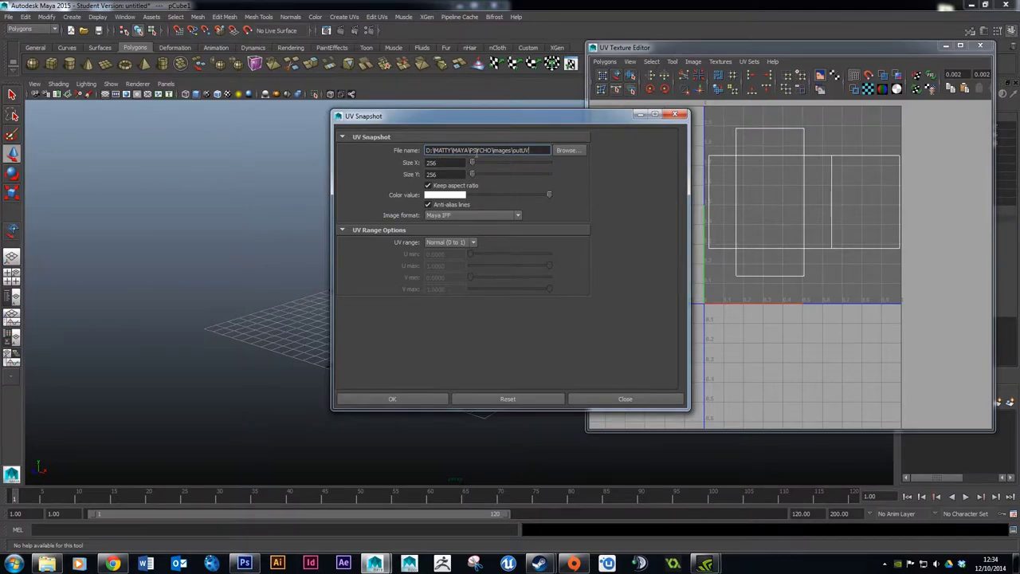
- Set the UV snapshot size to 1024 by 1024 and its image format to PNG
drag(469, 152, 488, 151)
click(502, 150)
triple_click(503, 150)
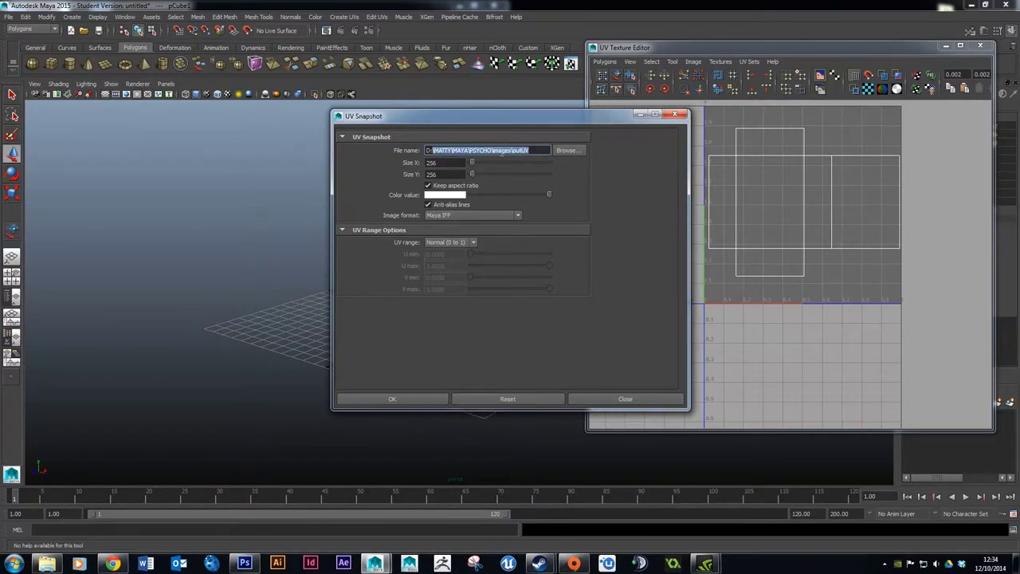
click(500, 152)
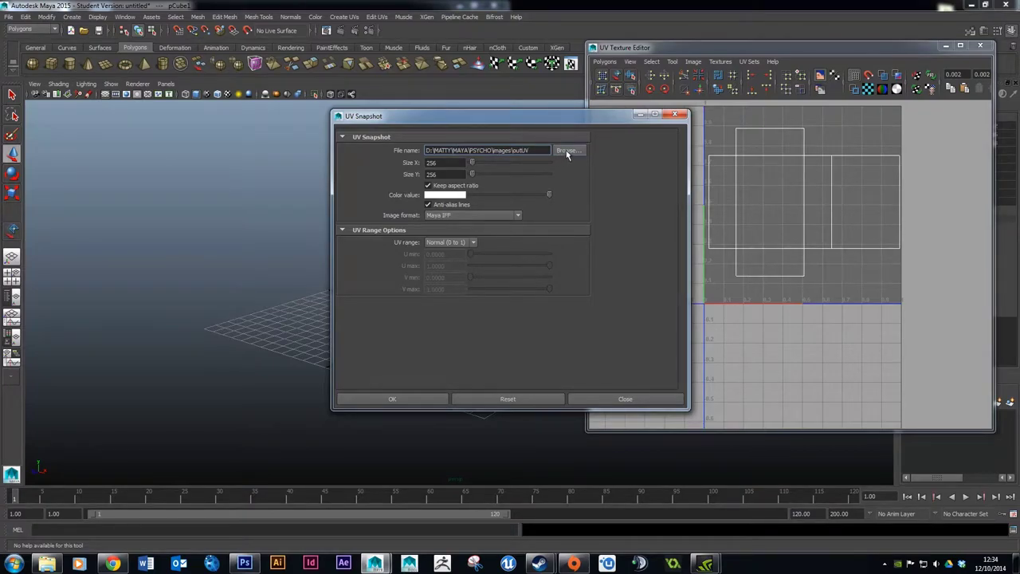
key(Tab)
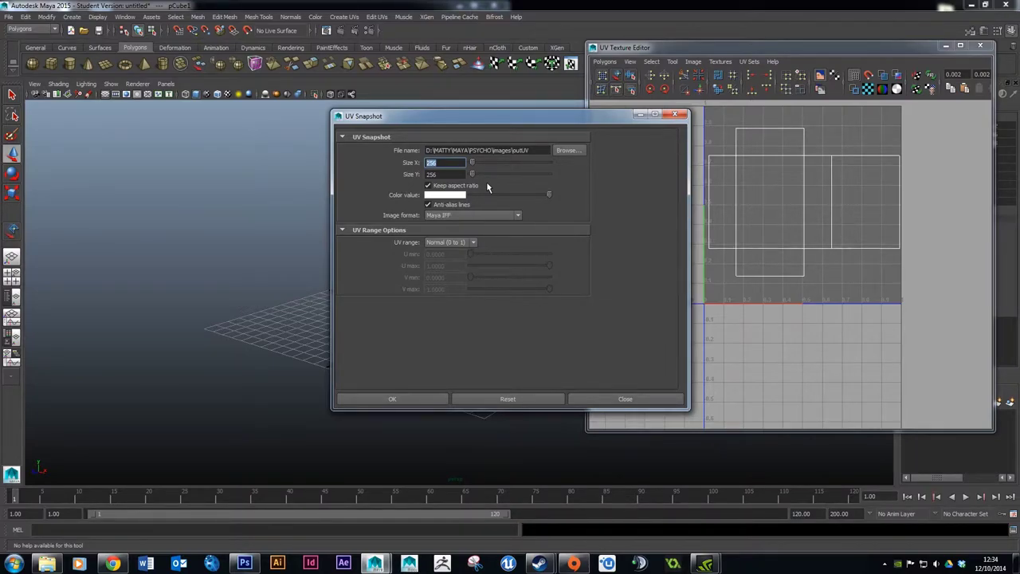
text(1024)
key(Tab)
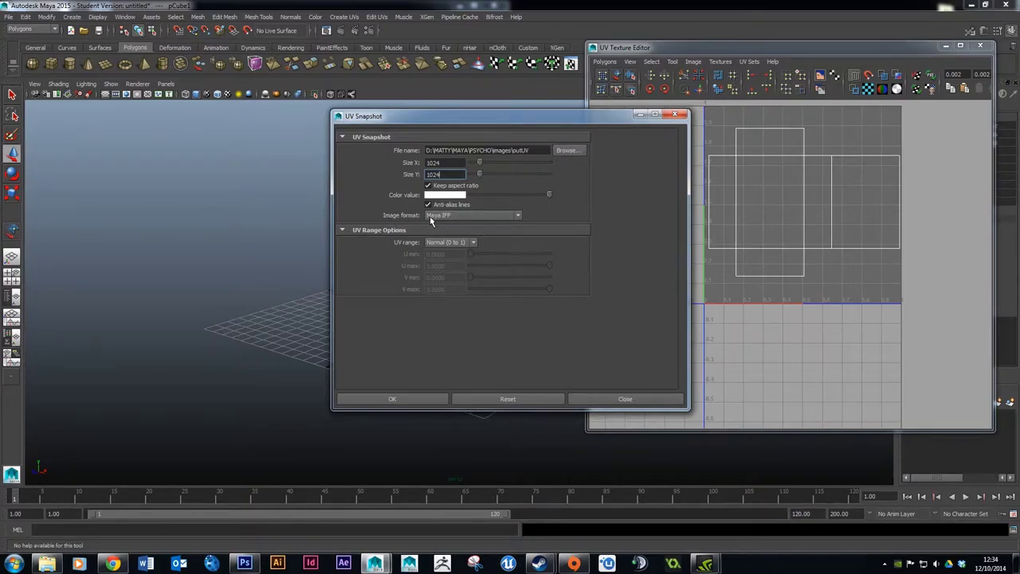
click(474, 215)
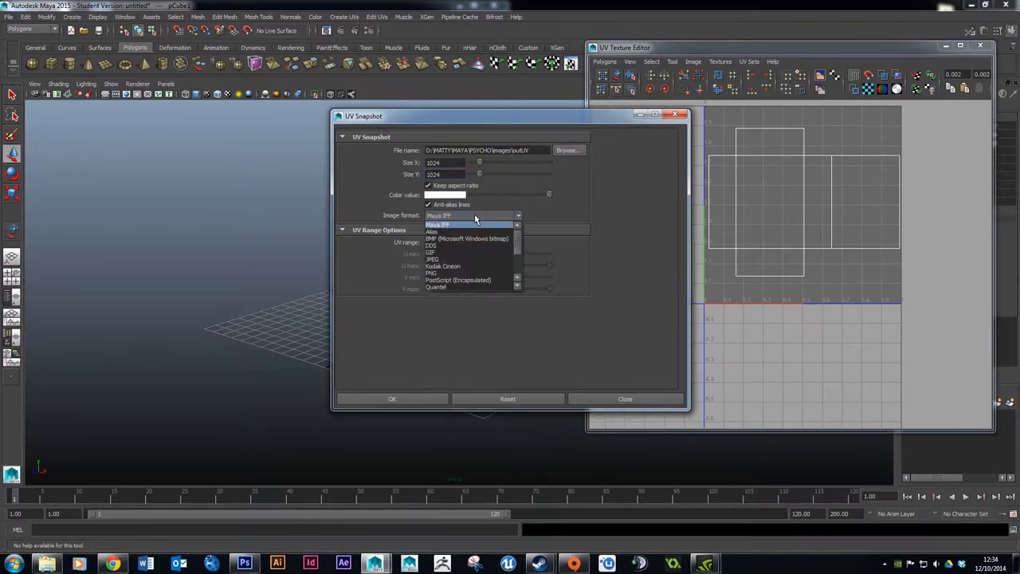
click(457, 272)
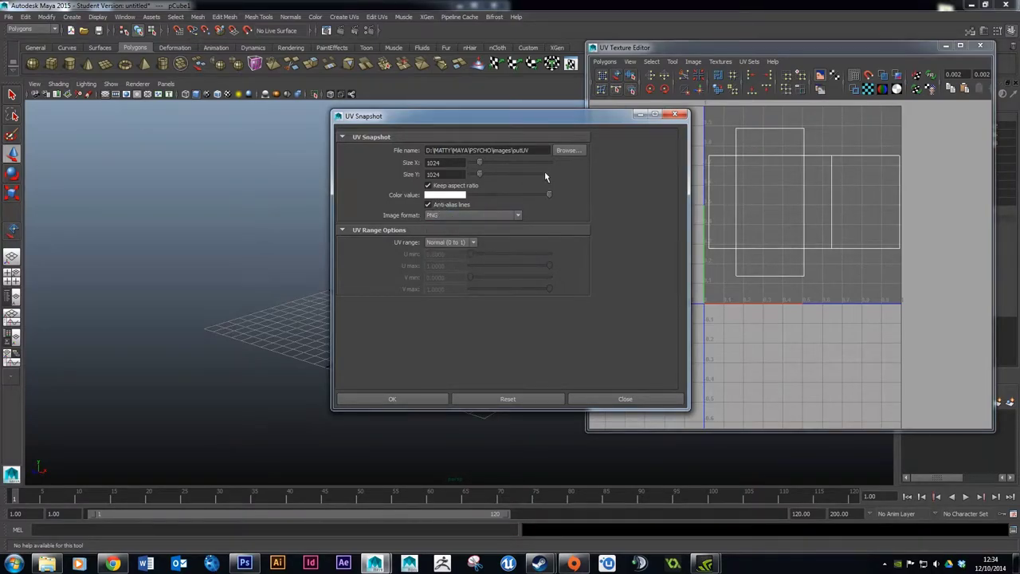
- Name the snapshot file CEREAL_UV in the project's images folder and export the UV snapshot
click(567, 150)
text(c)
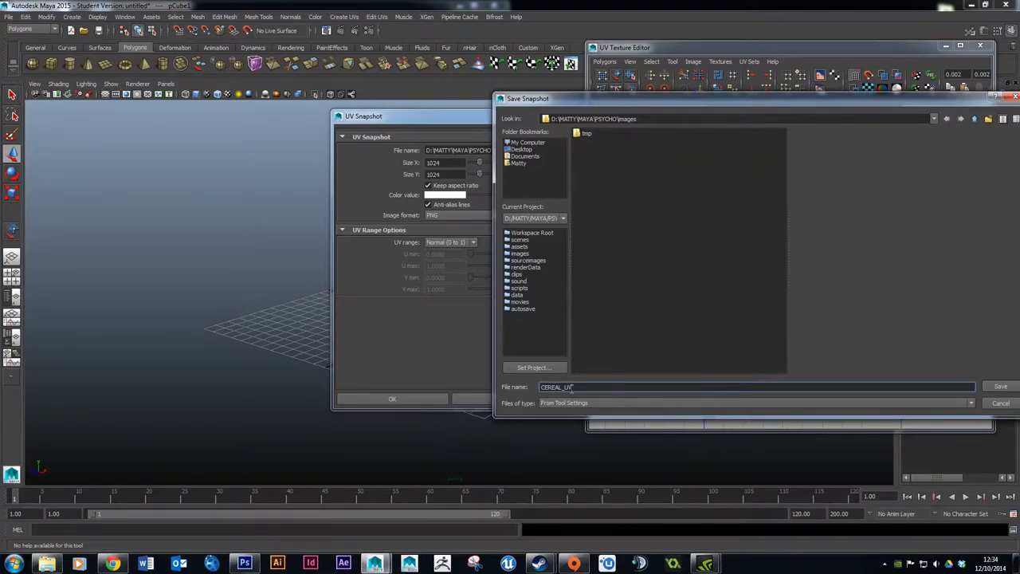
click(1008, 387)
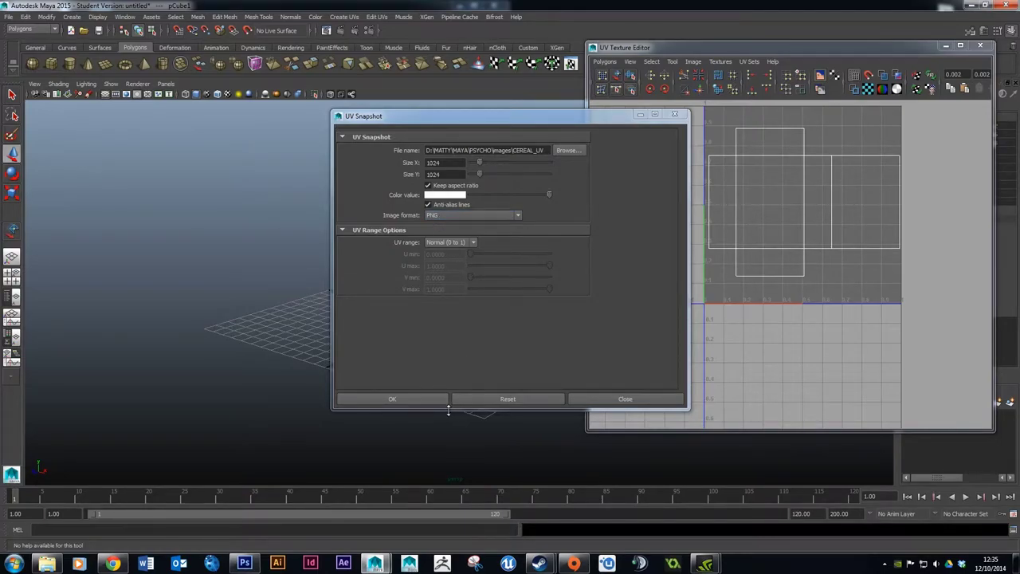
click(401, 398)
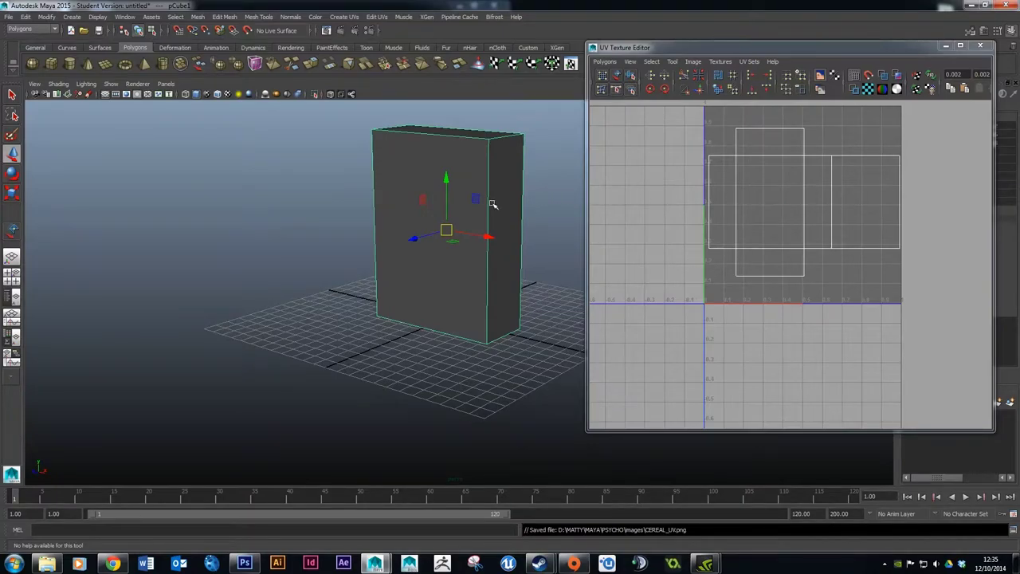
- Save the scene under the name CEREAL in the project's scenes folder as Maya Binary
click(8, 17)
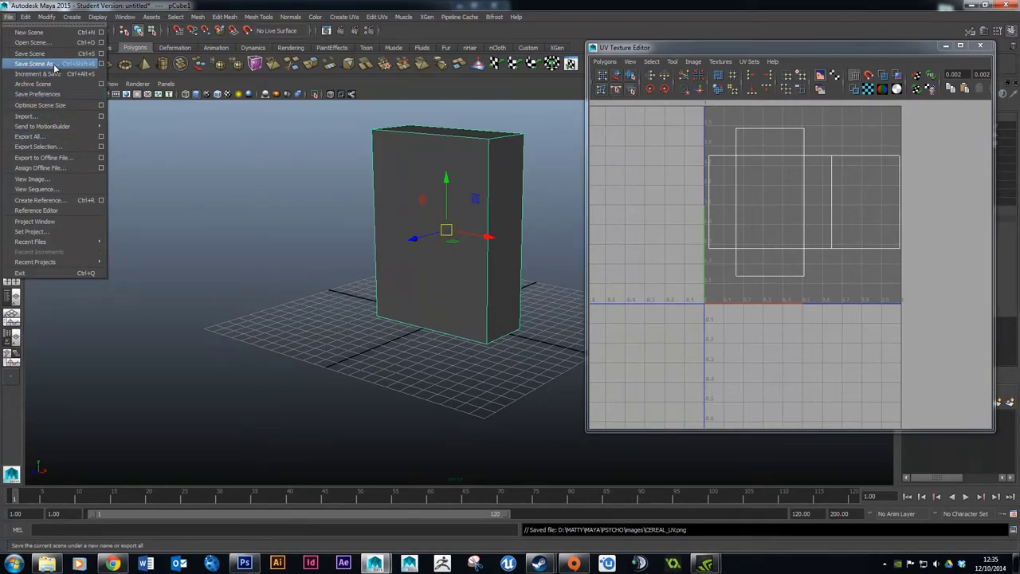
click(35, 63)
text(CEREAL)
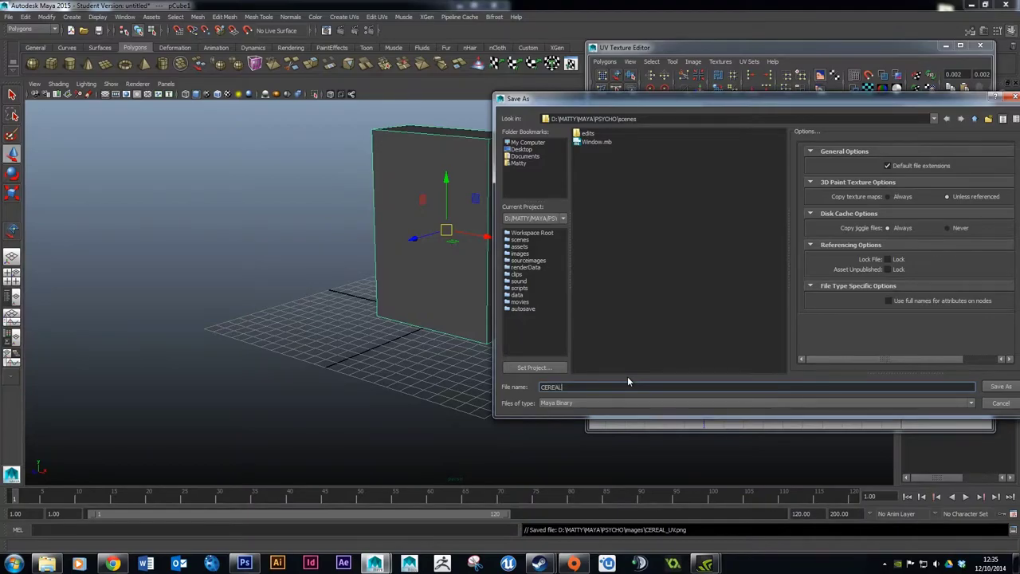
key(Return)
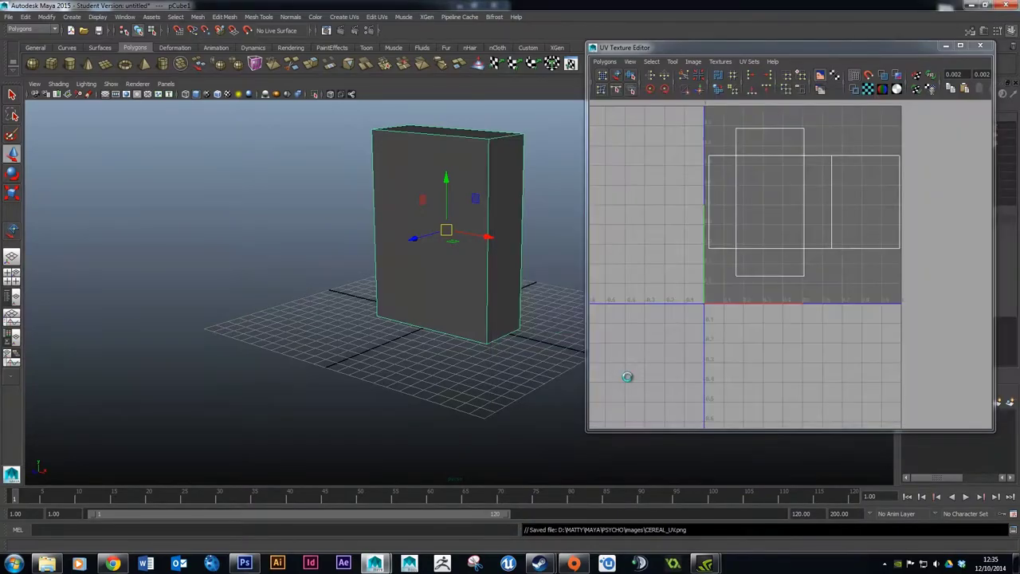
click(487, 289)
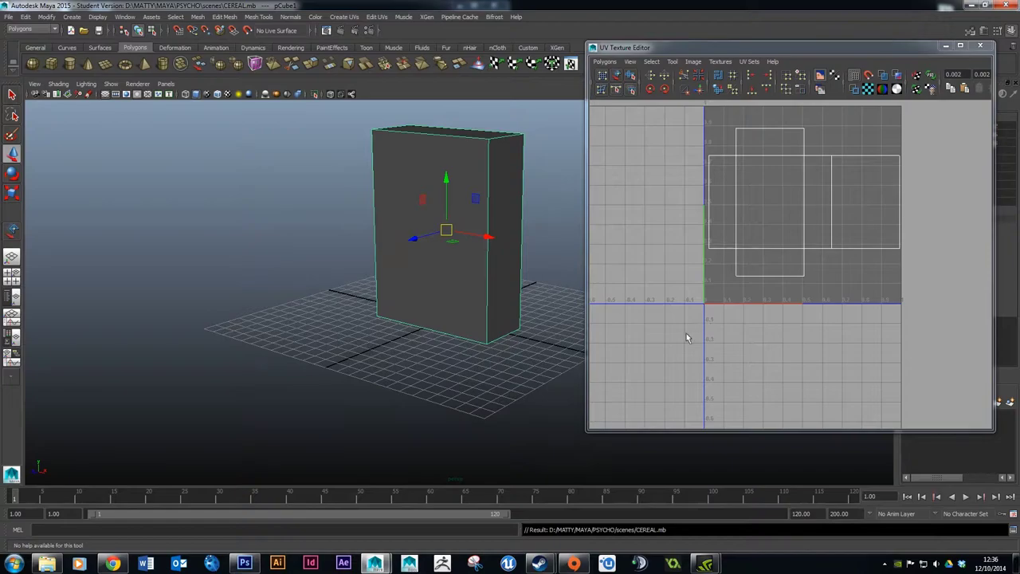
- Switch to Photoshop and browse to the D: drive for an image to open
click(245, 564)
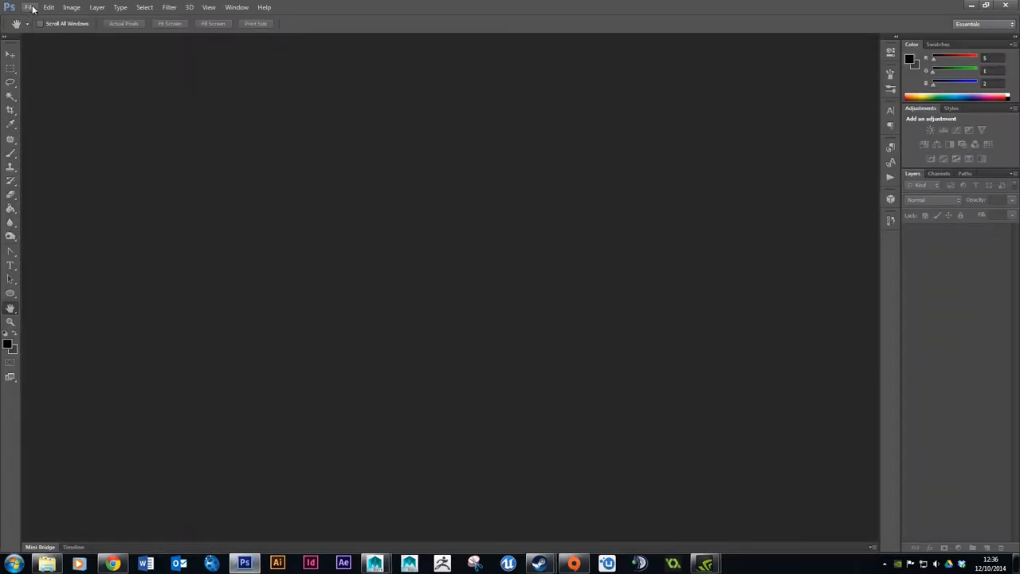
click(29, 7)
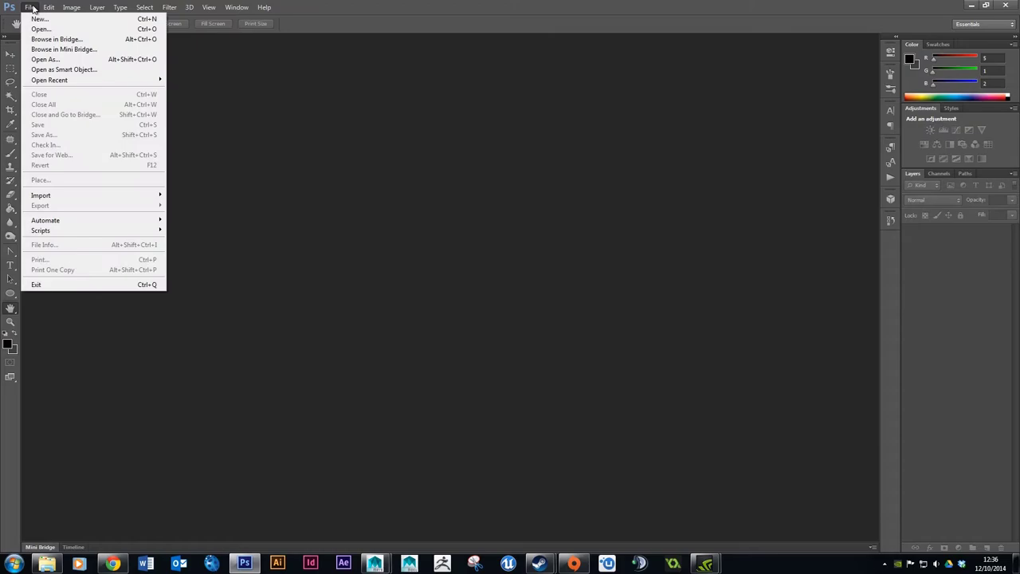
click(66, 30)
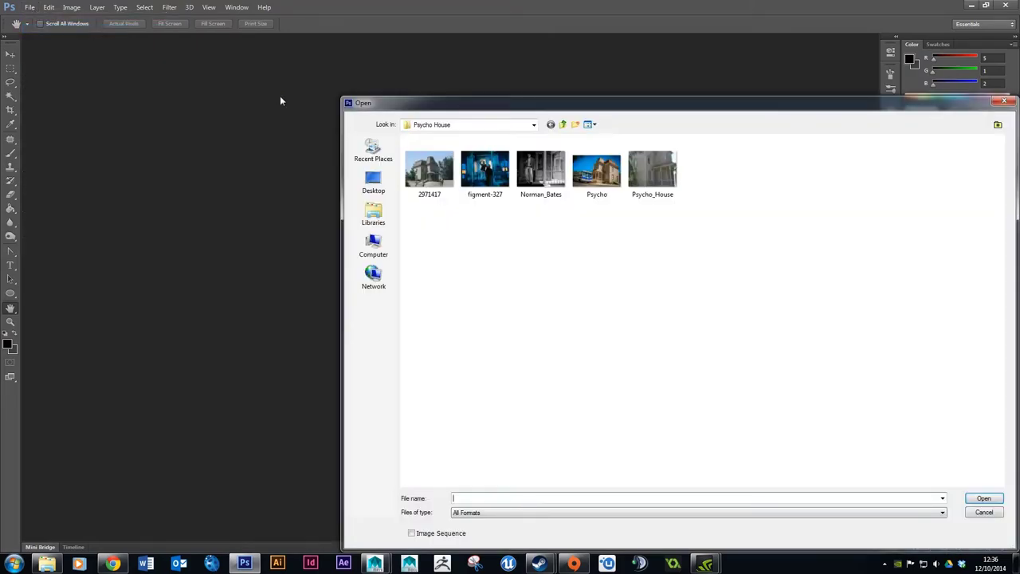
click(378, 212)
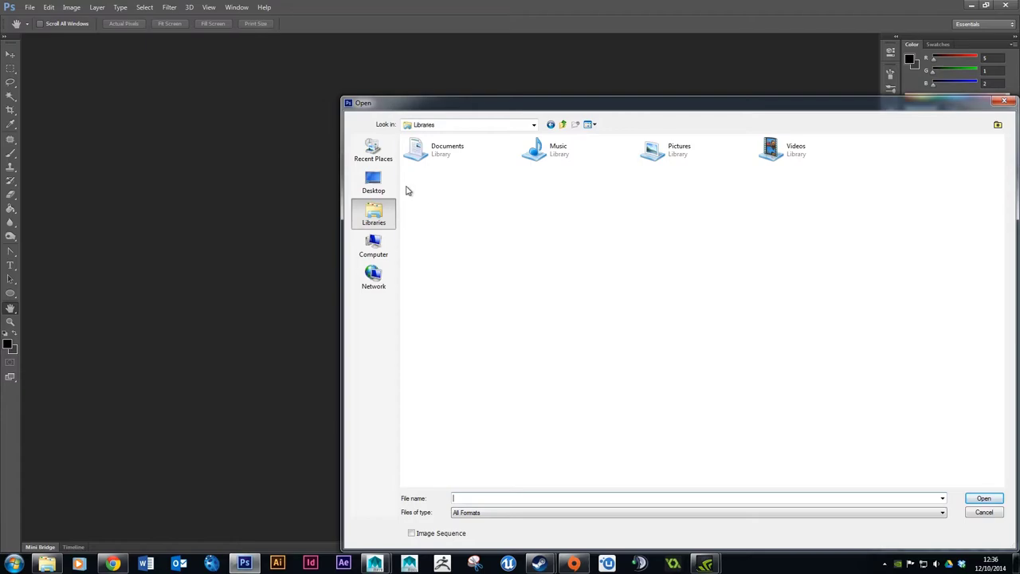
click(379, 247)
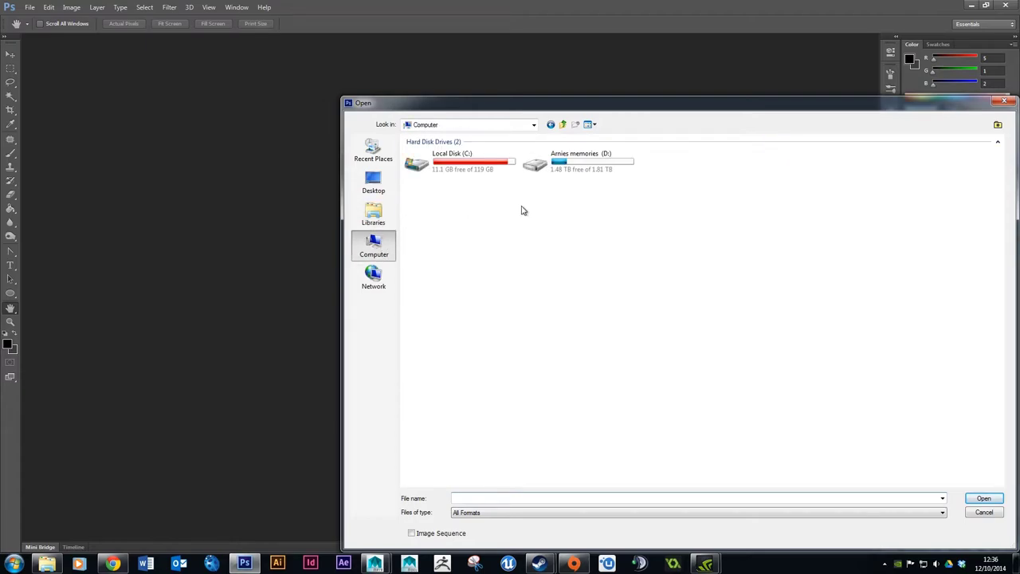
double_click(592, 167)
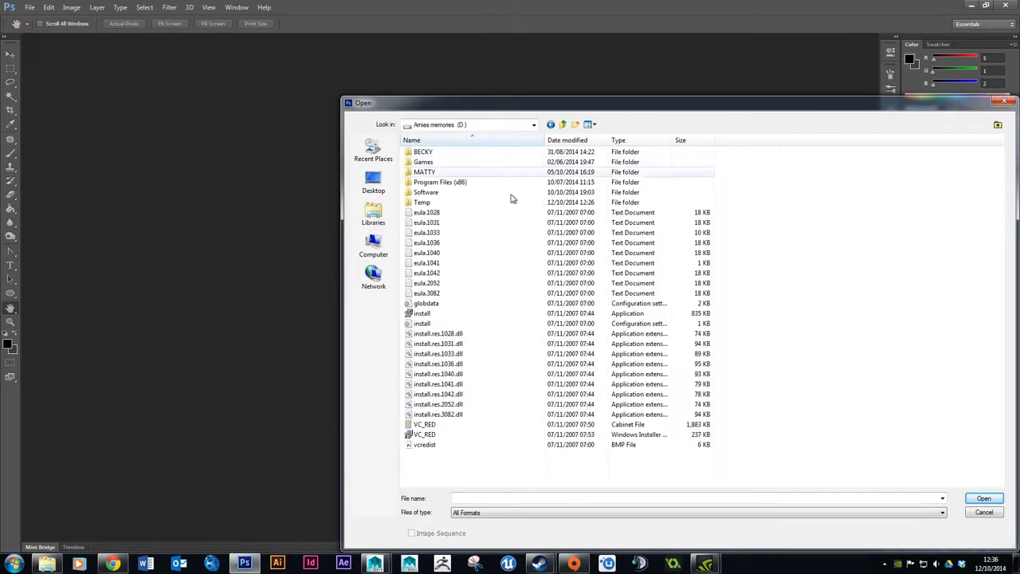
- Find the images folder of the PSYCHO project inside the MAYA folder and open the CEREAL_UV image
double_click(428, 171)
double_click(440, 223)
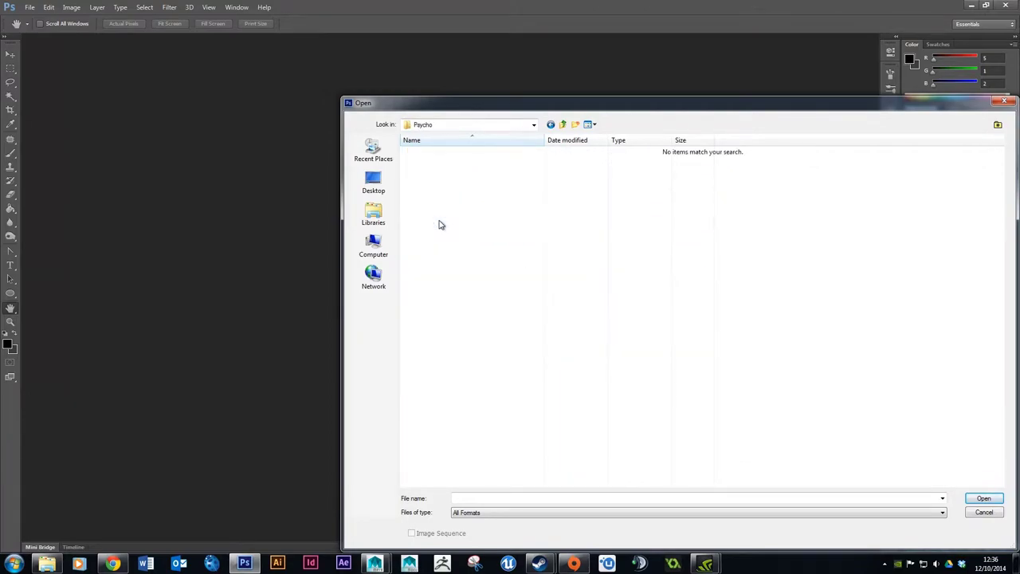
click(564, 125)
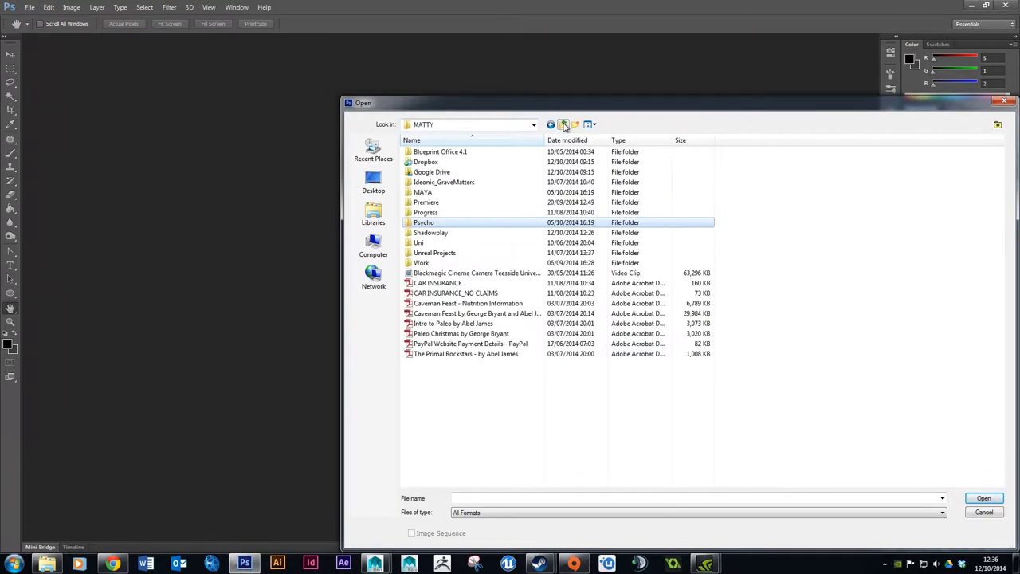
double_click(427, 193)
click(430, 155)
double_click(431, 156)
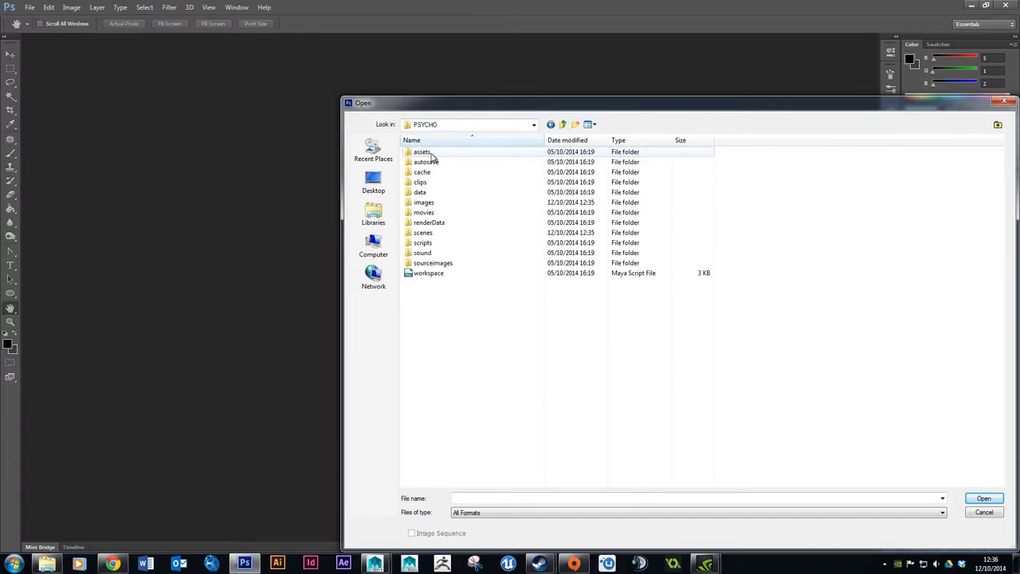
double_click(430, 204)
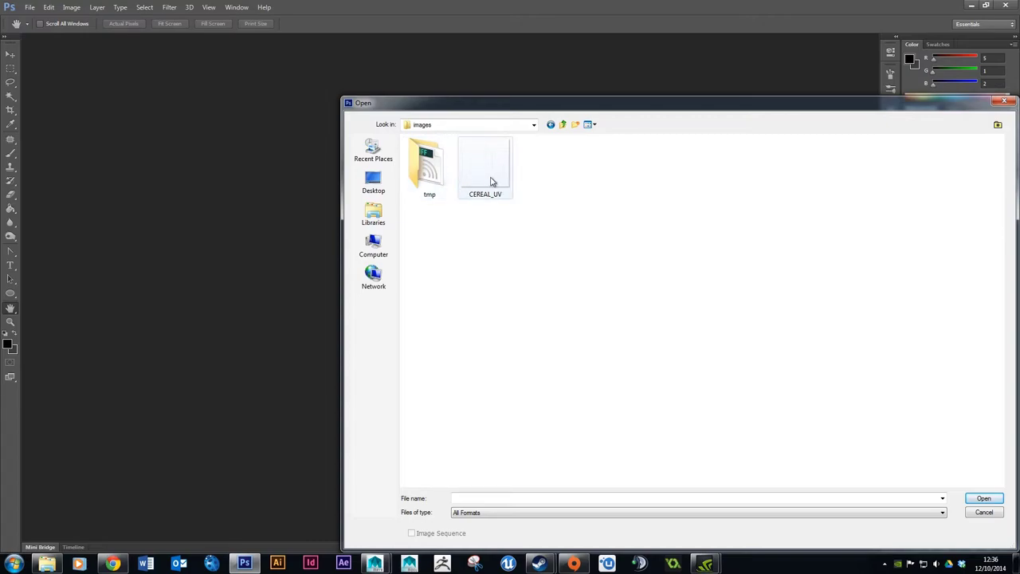
click(495, 174)
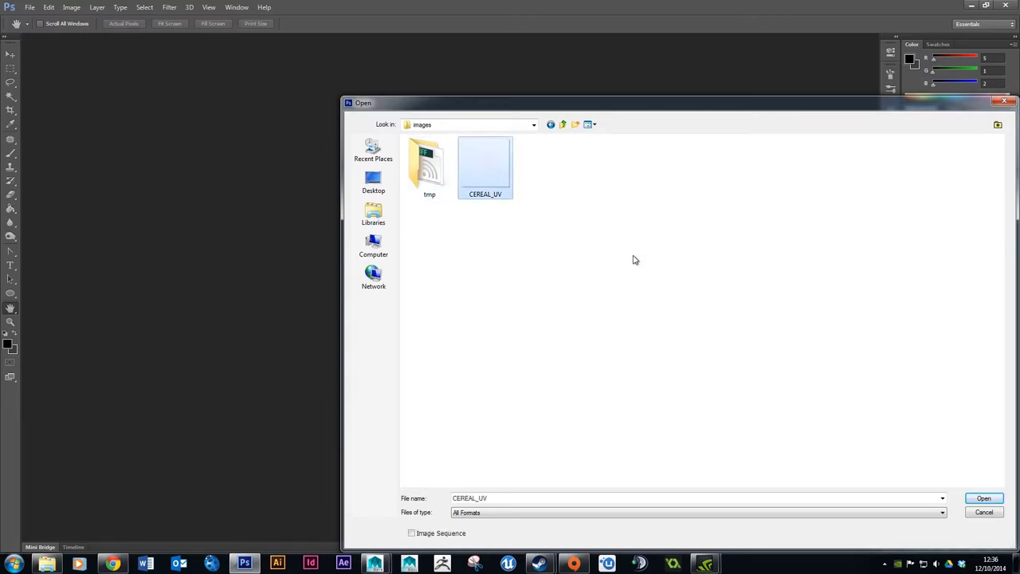
click(985, 499)
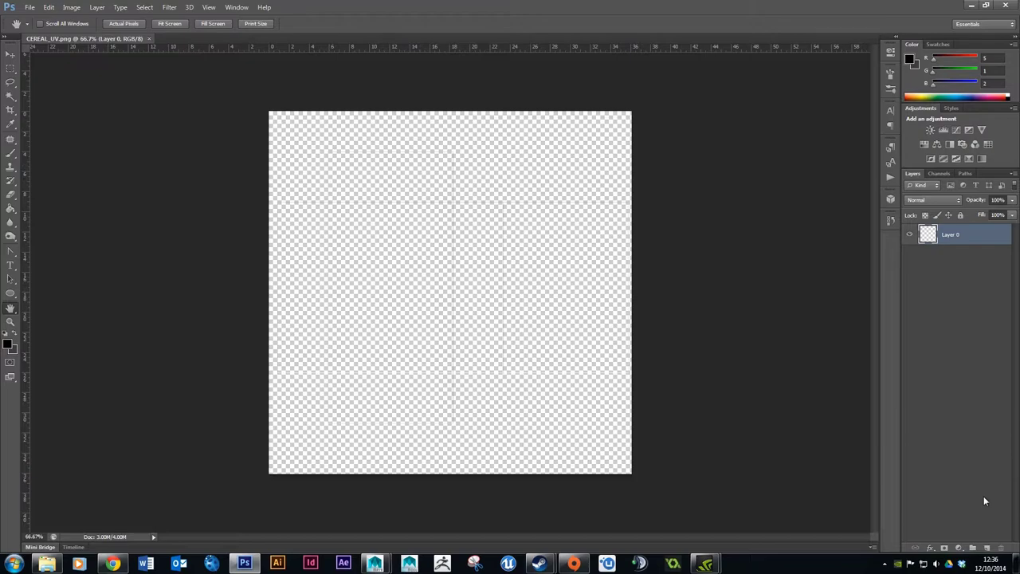
- Create a new layer filled with black and place it beneath the UV layout layer
click(987, 550)
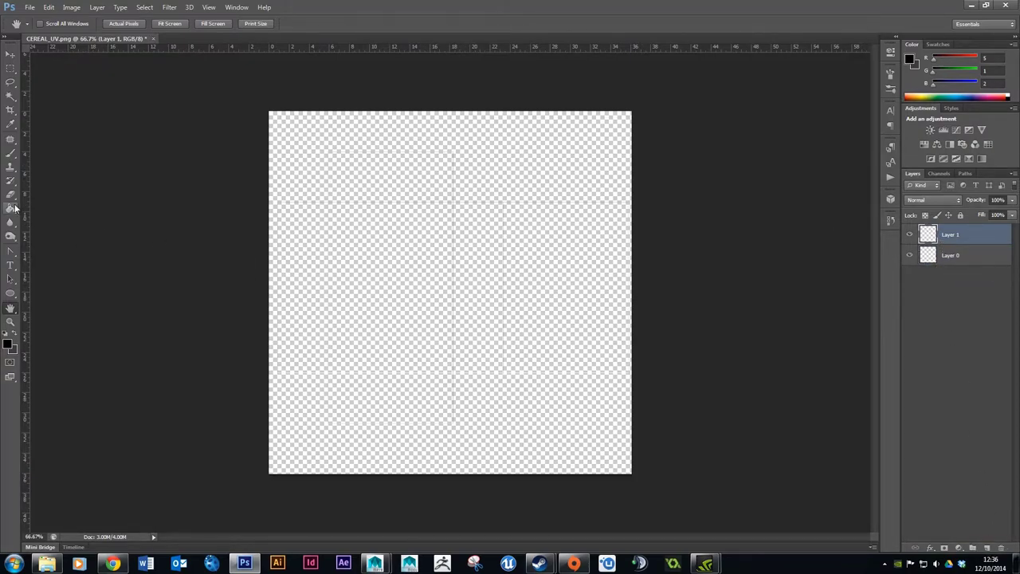
click(49, 7)
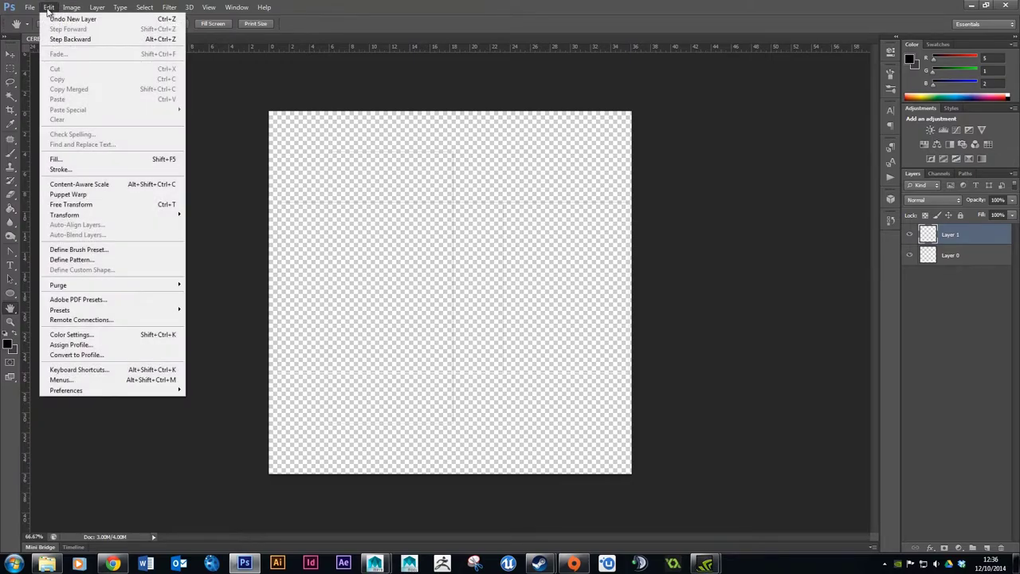
click(72, 157)
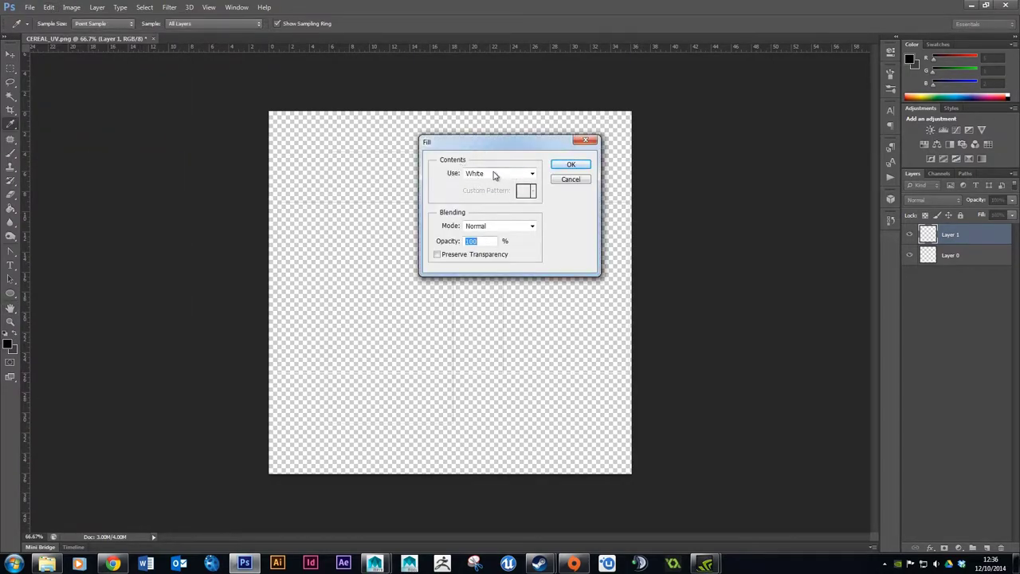
click(494, 174)
click(502, 251)
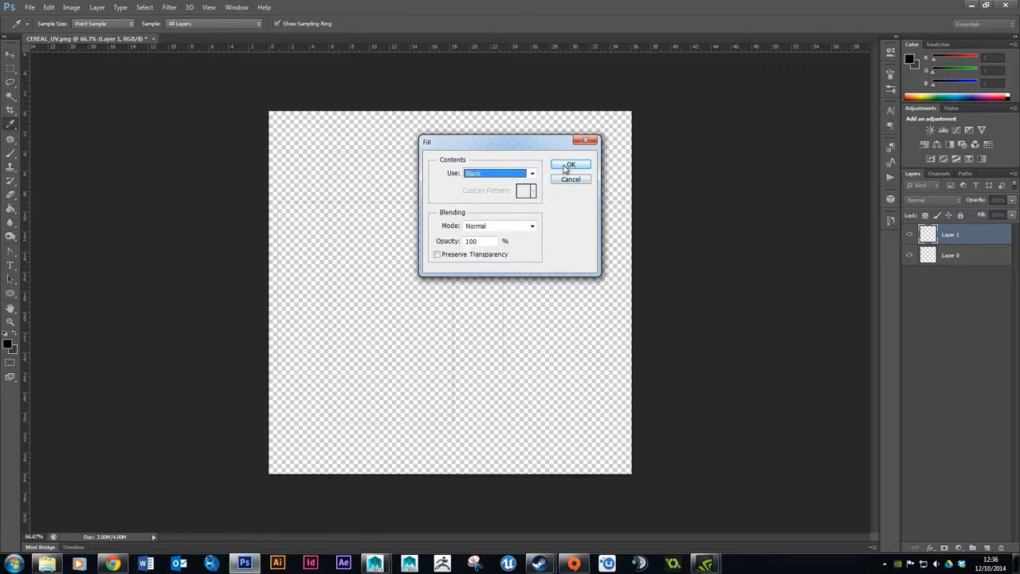
click(570, 164)
drag(993, 235, 988, 267)
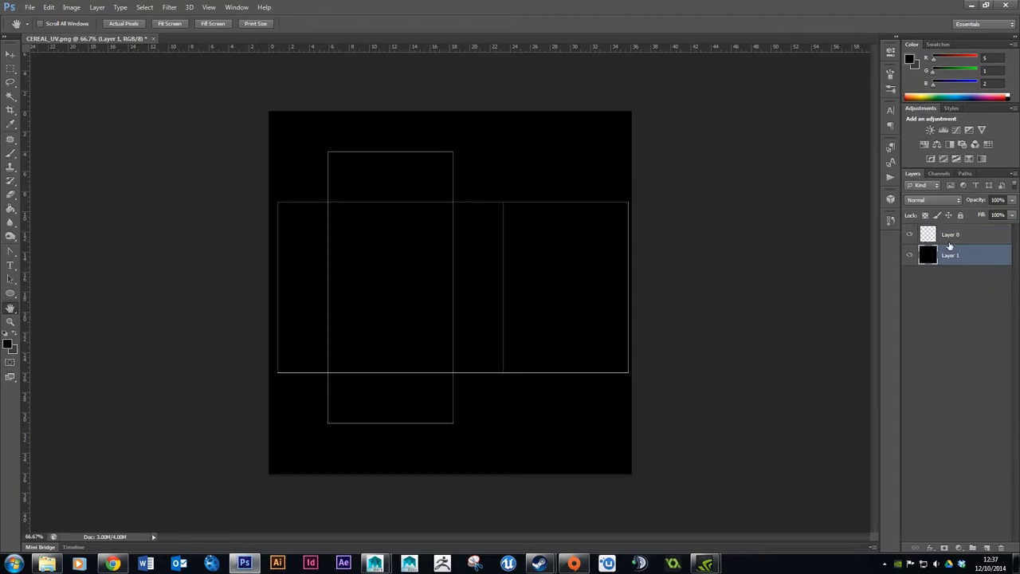
- Toggle the visibility of the UV layout layer to examine its lines against the black background
key(ctrl+plus)
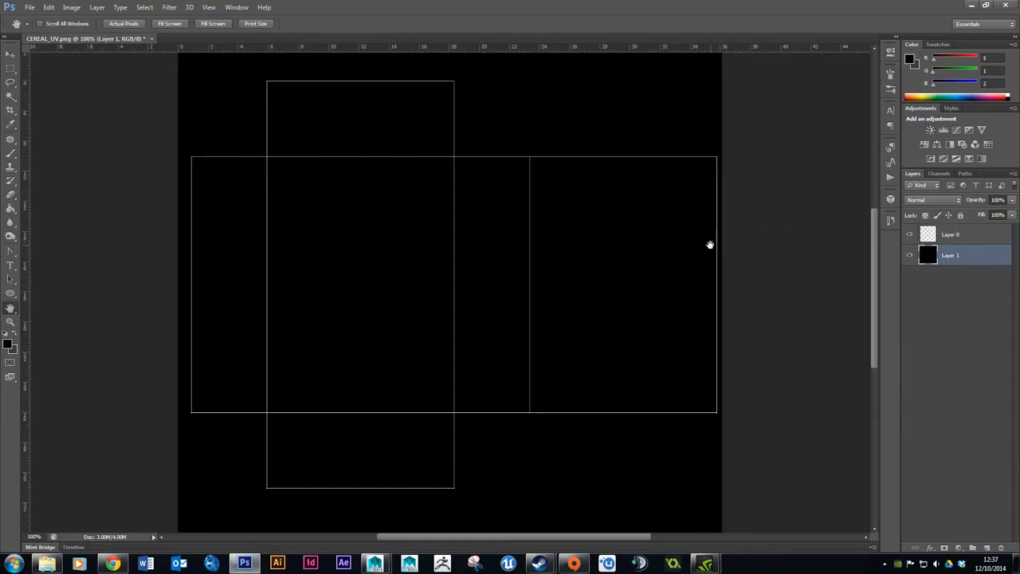
click(952, 235)
click(911, 234)
click(913, 235)
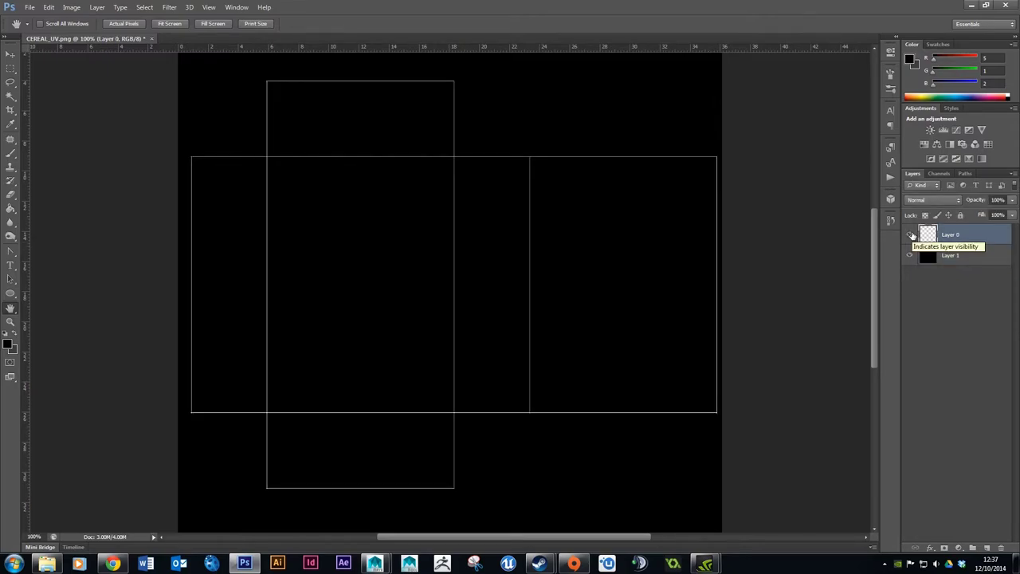
click(913, 235)
click(913, 236)
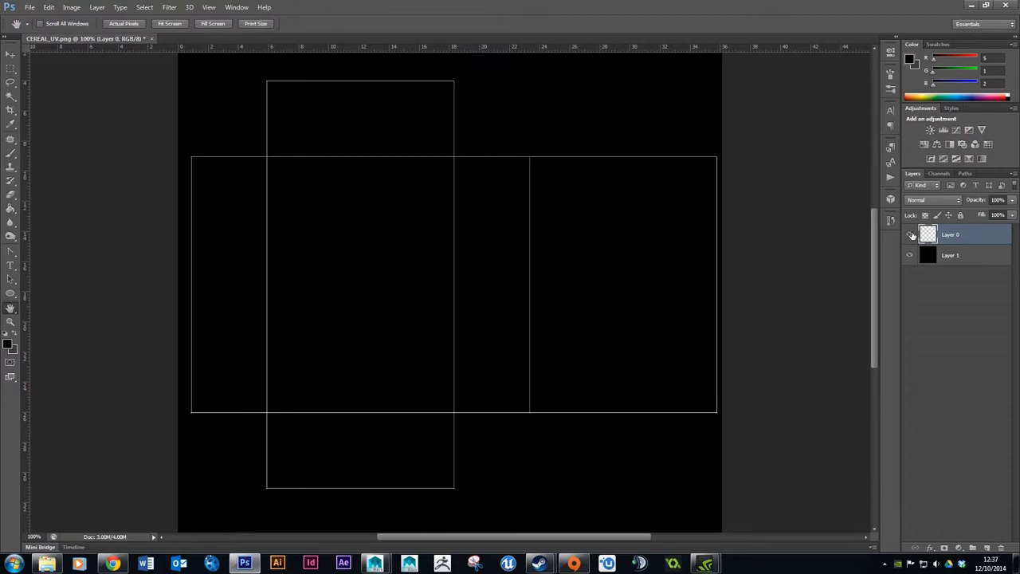
click(913, 235)
click(913, 235)
- Rename the UV layout layer as UV
click(927, 255)
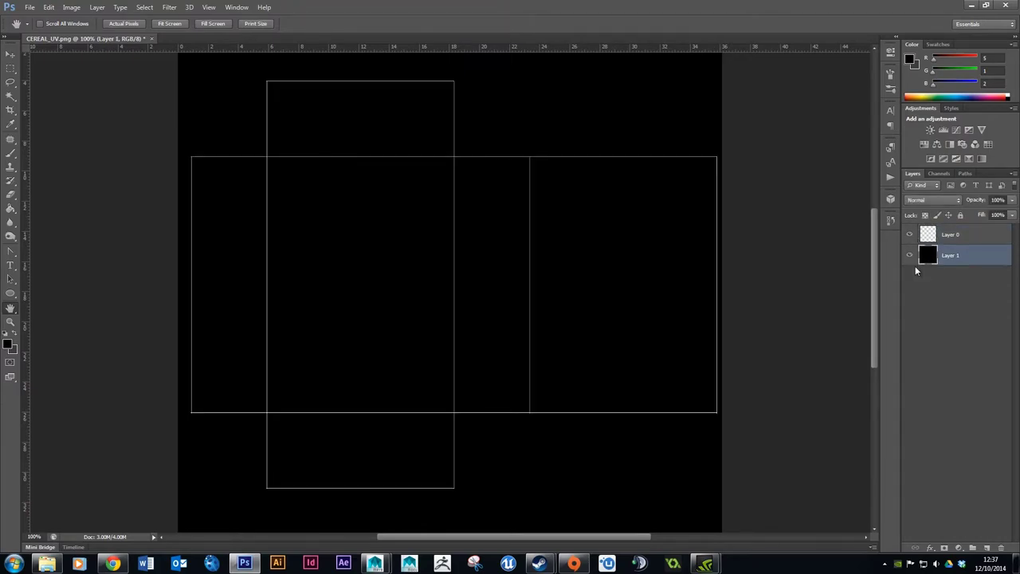
double_click(956, 235)
text(UV)
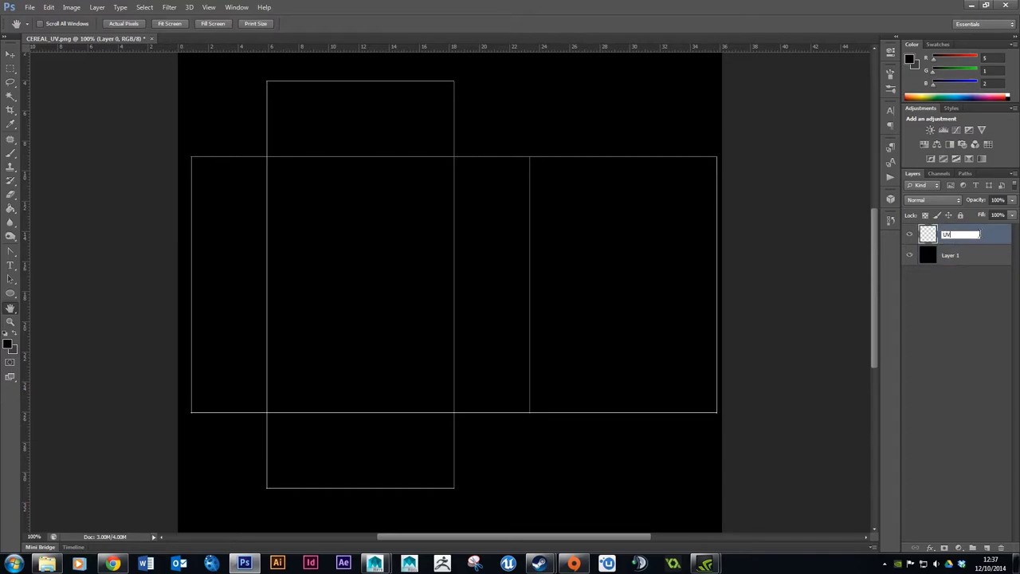
key(Return)
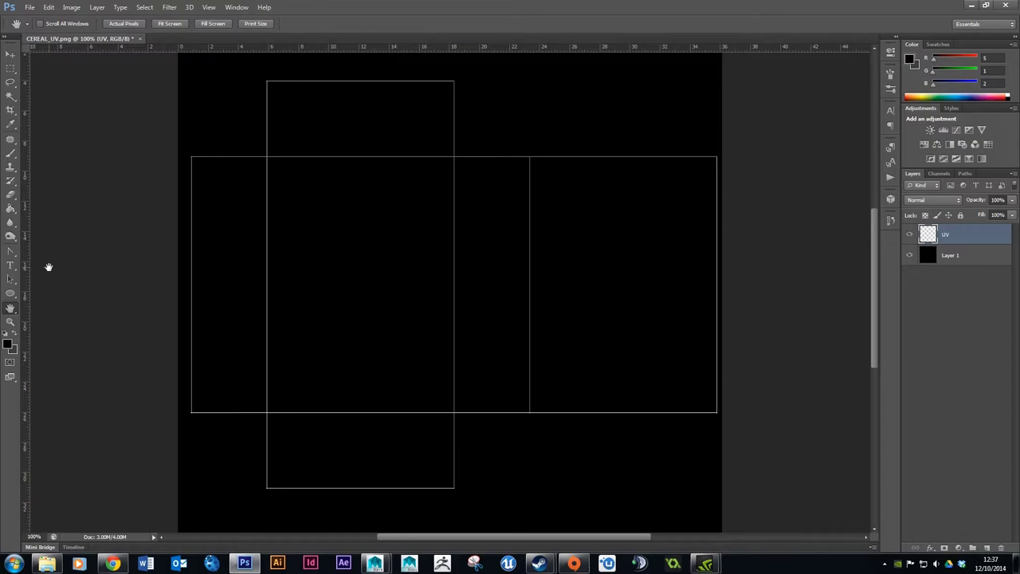
- Set the foreground colour to a bright pinkish red (R 255, G 0, B 64)
click(9, 342)
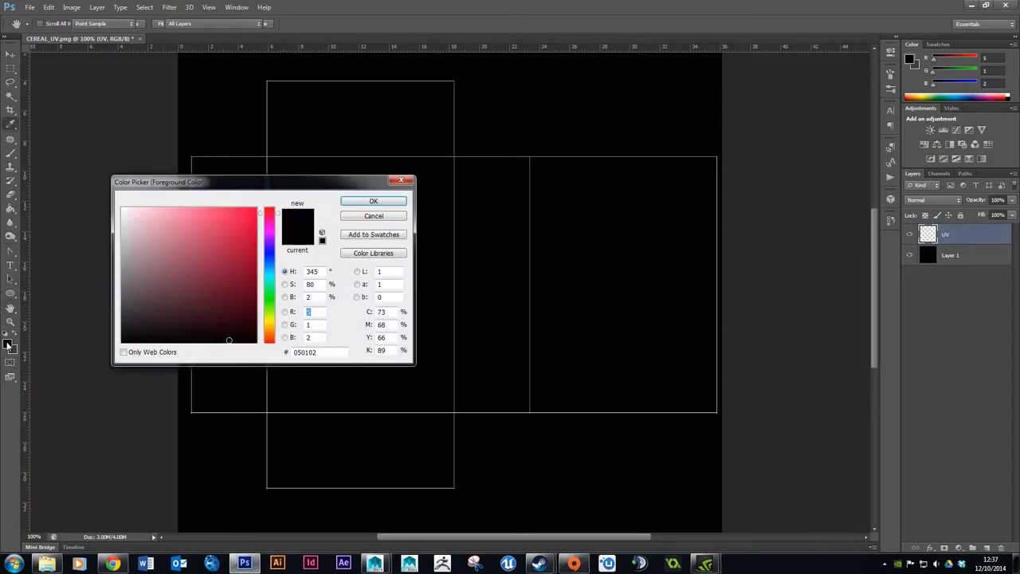
click(253, 213)
click(371, 203)
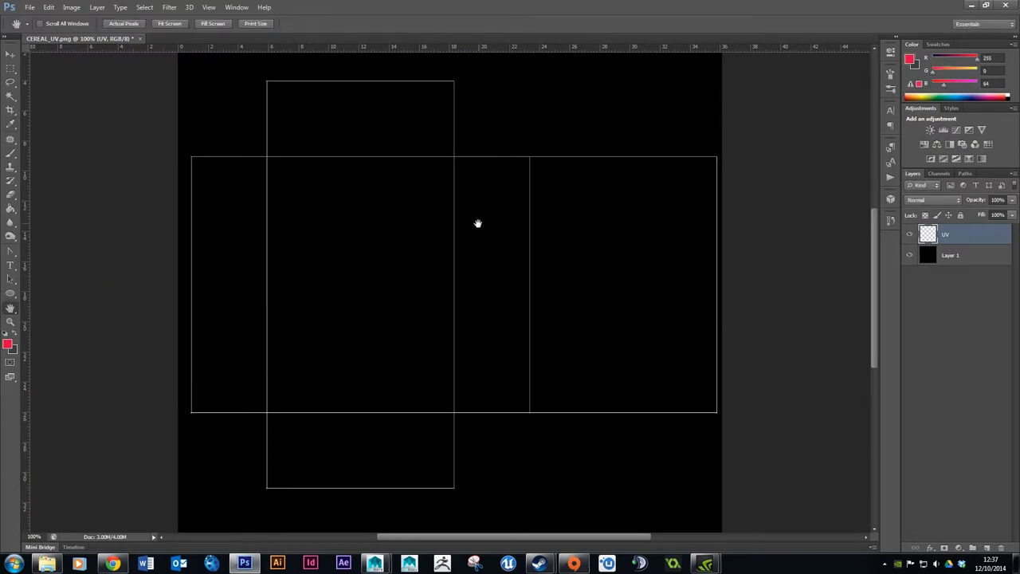
- On a new layer, hand-paint the numbers 1 to 6 with a small brush, one on each face of the UV layout
key(b)
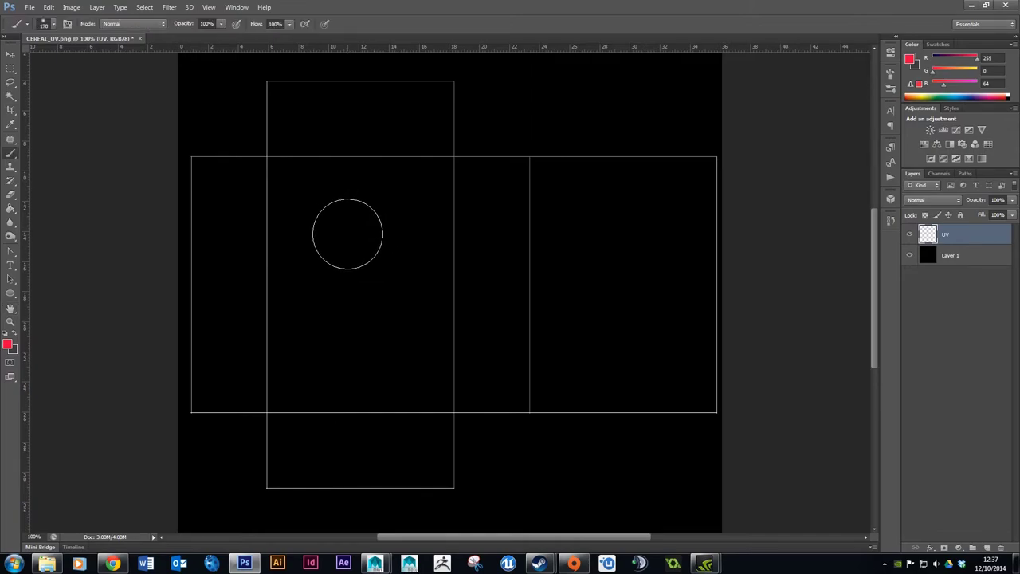
click(986, 548)
key([)
mouse_move(322, 229)
mouse_down()
mouse_move(367, 290)
mouse_move(361, 315)
mouse_up()
drag(327, 323, 403, 319)
mouse_move(217, 216)
mouse_down()
mouse_move(232, 239)
mouse_move(241, 278)
mouse_up()
mouse_move(329, 123)
mouse_down()
mouse_move(330, 104)
mouse_move(351, 104)
mouse_move(357, 123)
mouse_up()
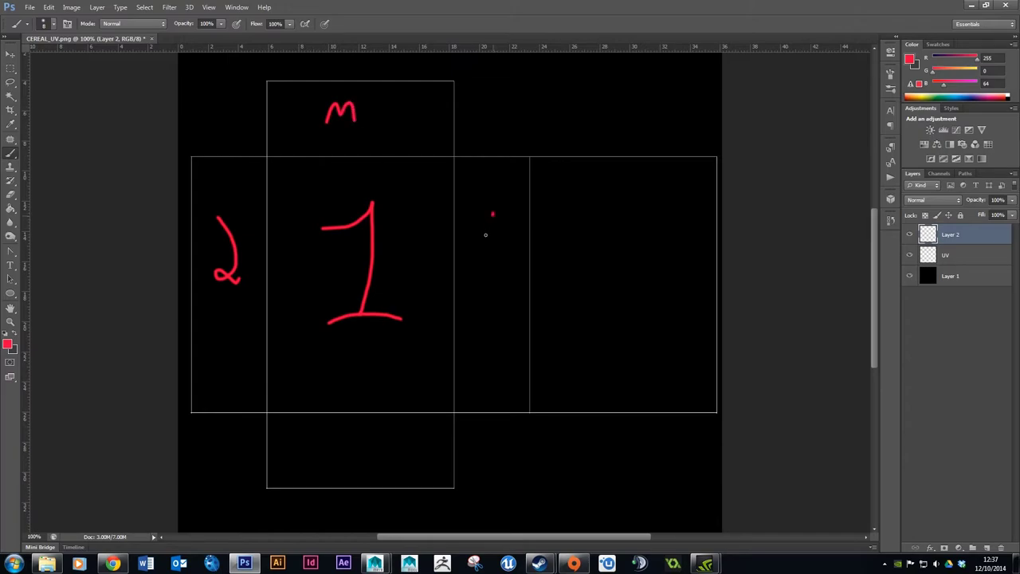
mouse_move(485, 234)
mouse_down()
mouse_move(508, 258)
mouse_move(498, 284)
mouse_up()
mouse_move(626, 215)
mouse_down()
mouse_move(629, 281)
mouse_move(659, 214)
mouse_up()
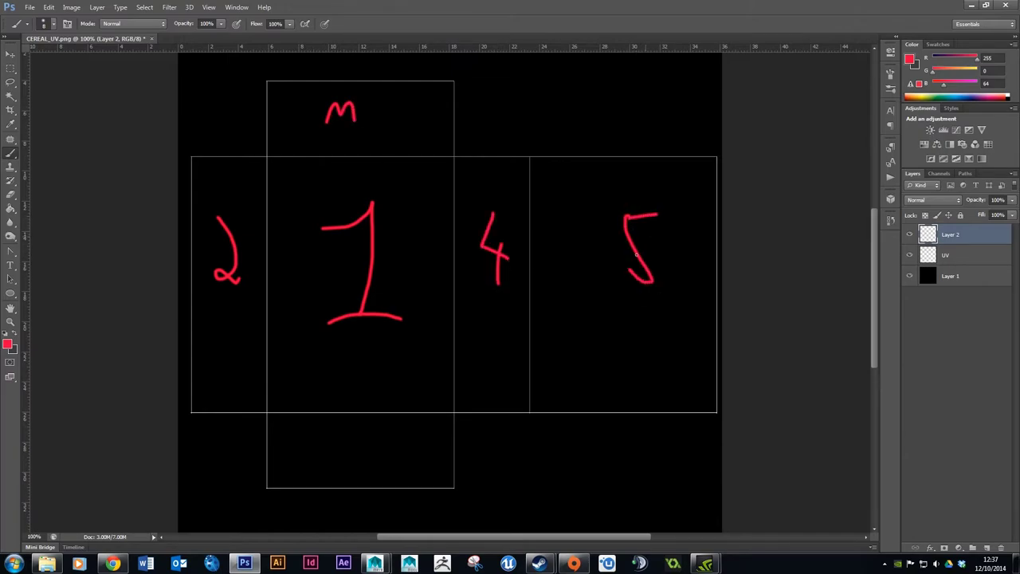
drag(345, 443, 351, 450)
- Save a copy of the numbered layout as the PNG file CEREAL_TEX in the images folder
click(29, 7)
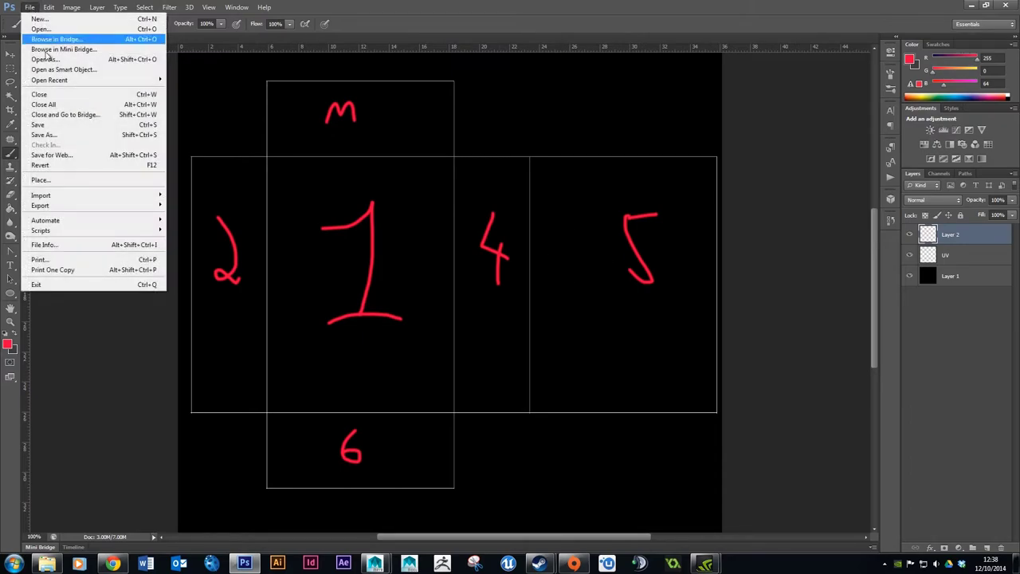
click(50, 136)
click(501, 421)
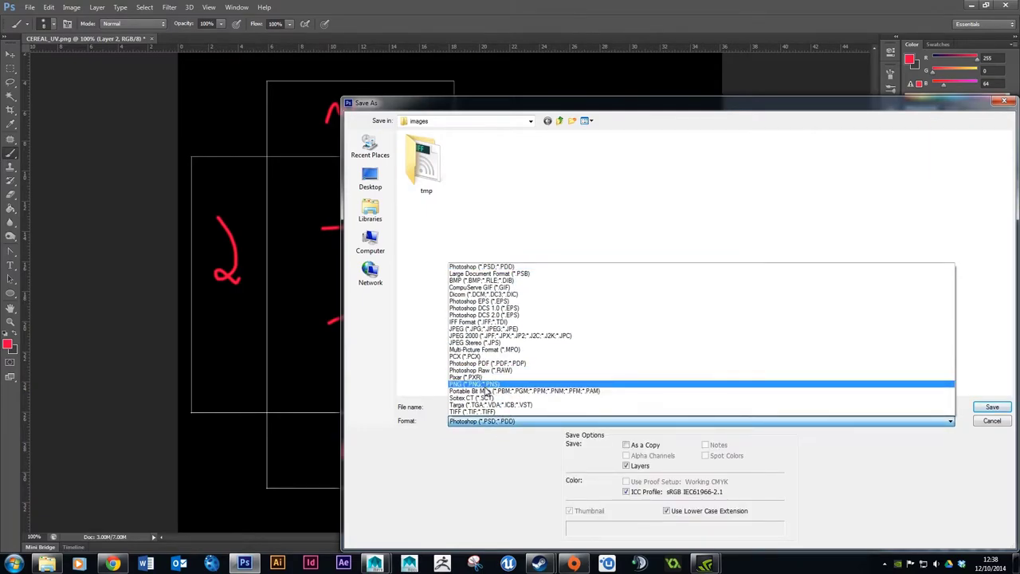
click(494, 384)
click(486, 407)
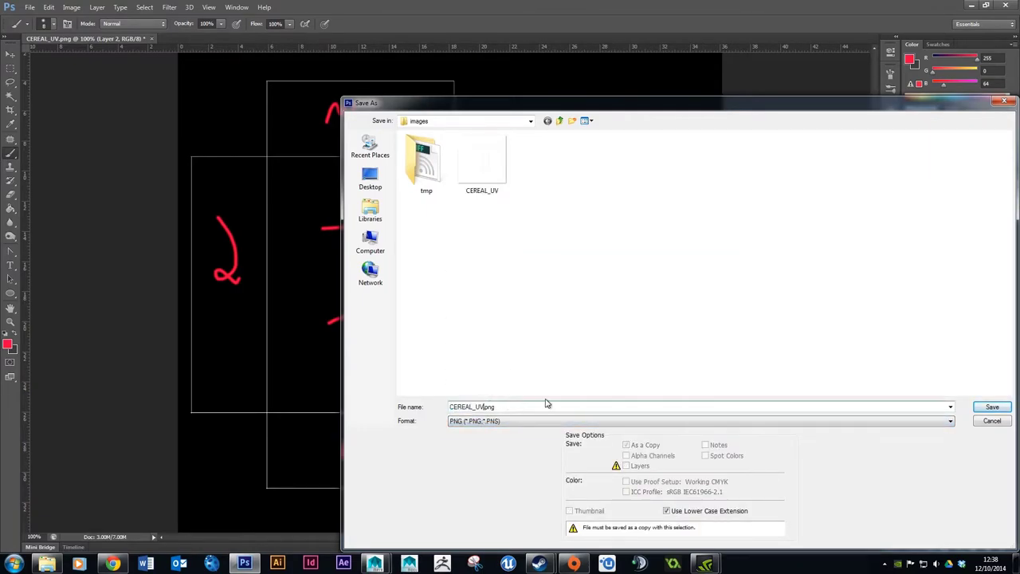
text(TEX)
key(Return)
key(Return)
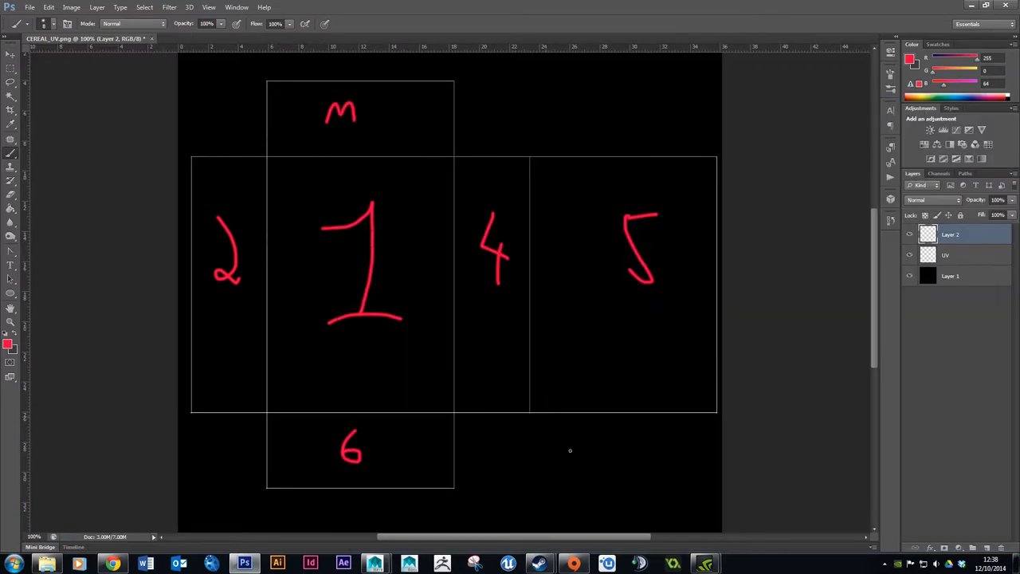
- Switch to Maya, close the UV Texture Editor and select the tall box in the perspective view
mouse_move(375, 563)
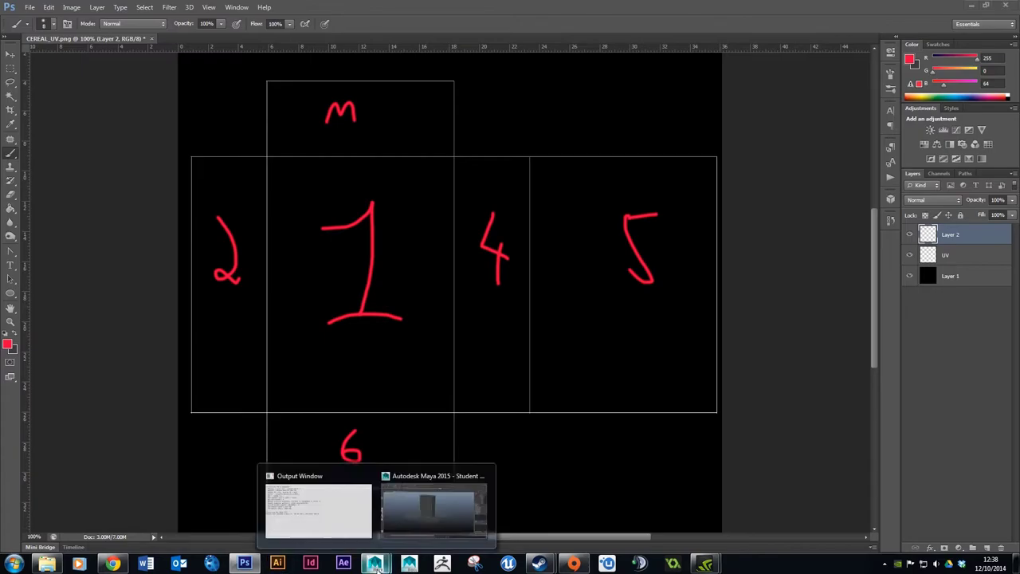
click(434, 505)
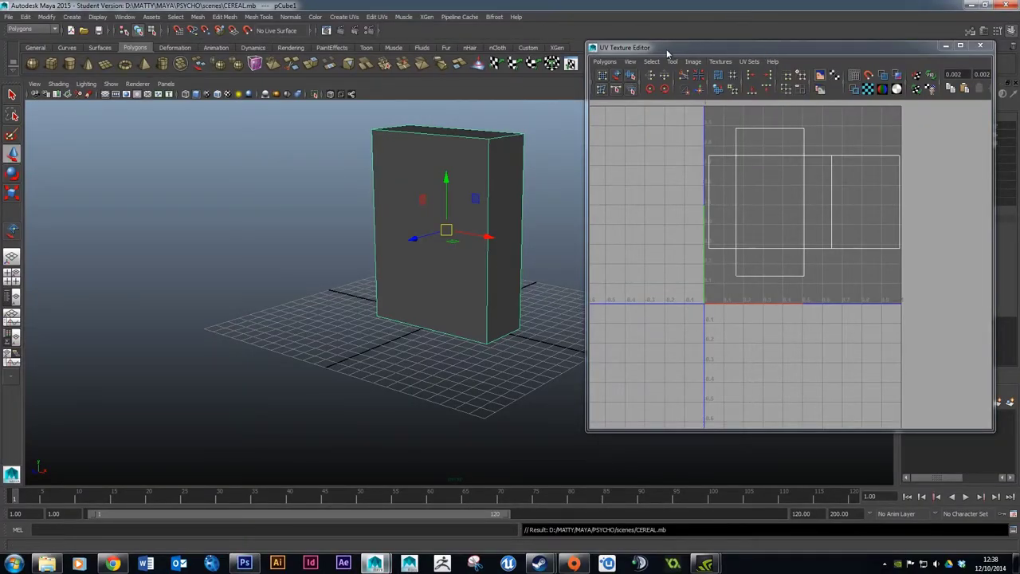
click(980, 48)
click(524, 183)
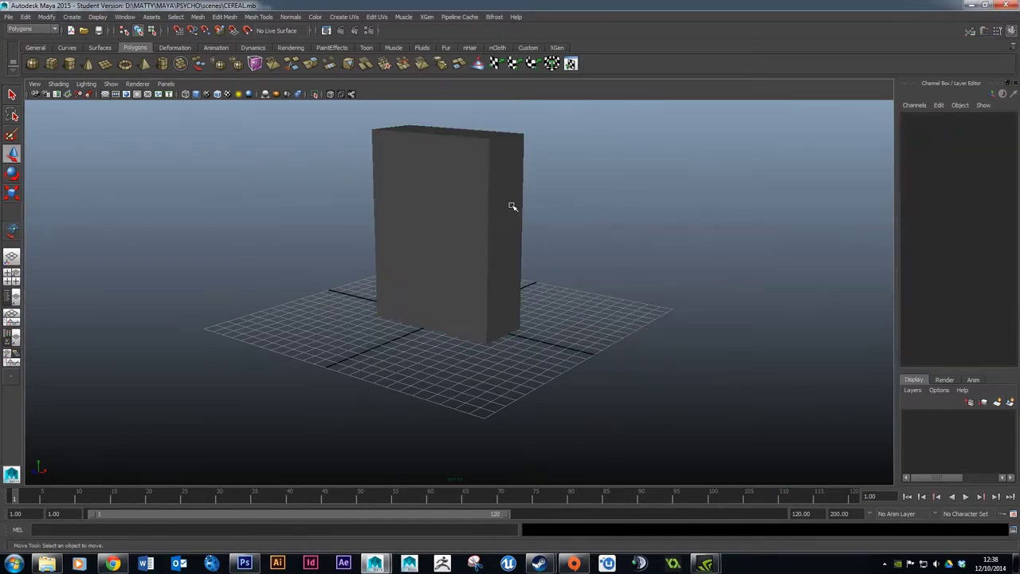
alt+drag(433, 200, 510, 191)
click(510, 192)
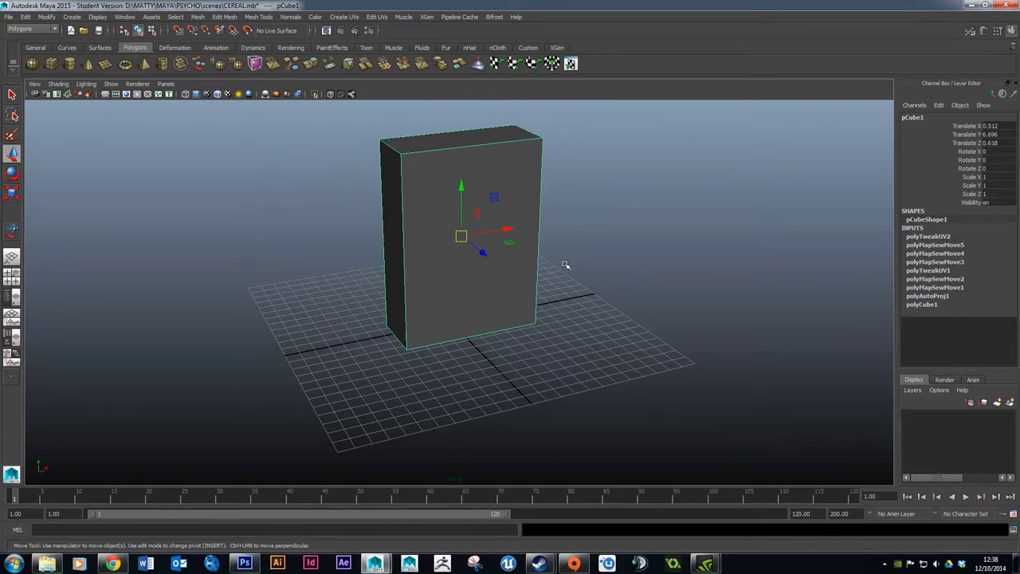
- Assign a new Phong material to the selected box
right_drag(495, 161, 531, 148)
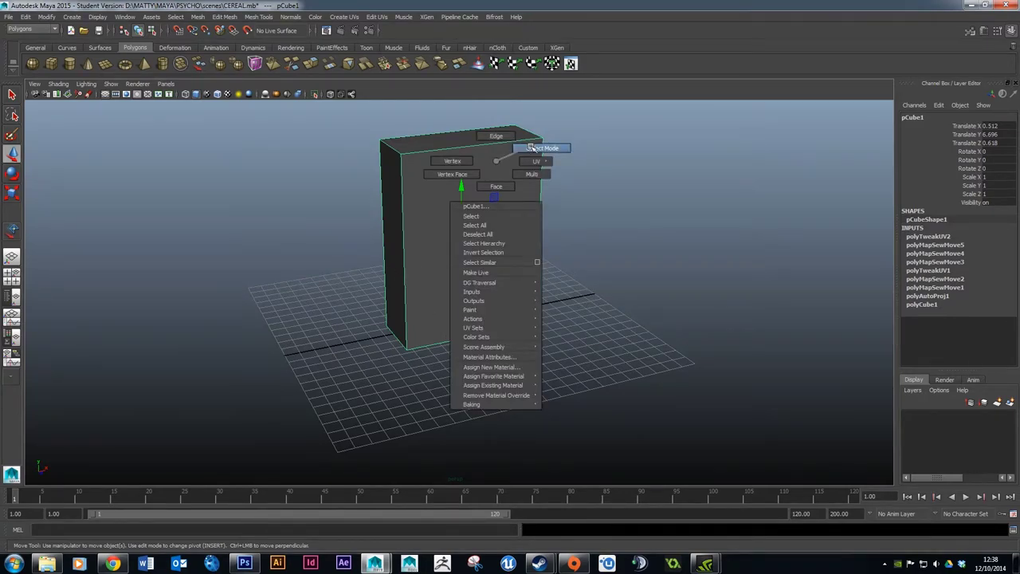
right_drag(532, 148, 532, 149)
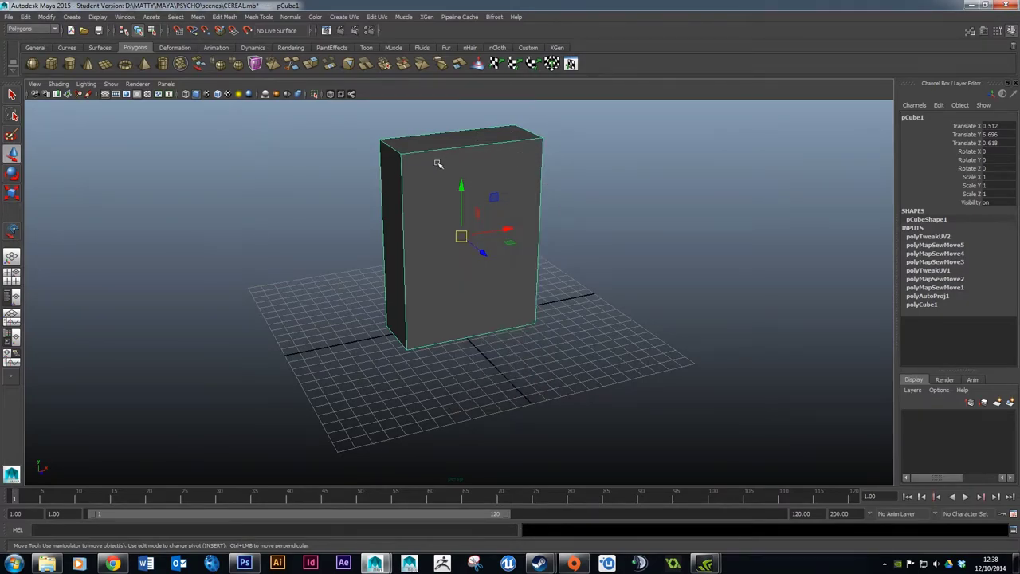
right_drag(434, 161, 447, 369)
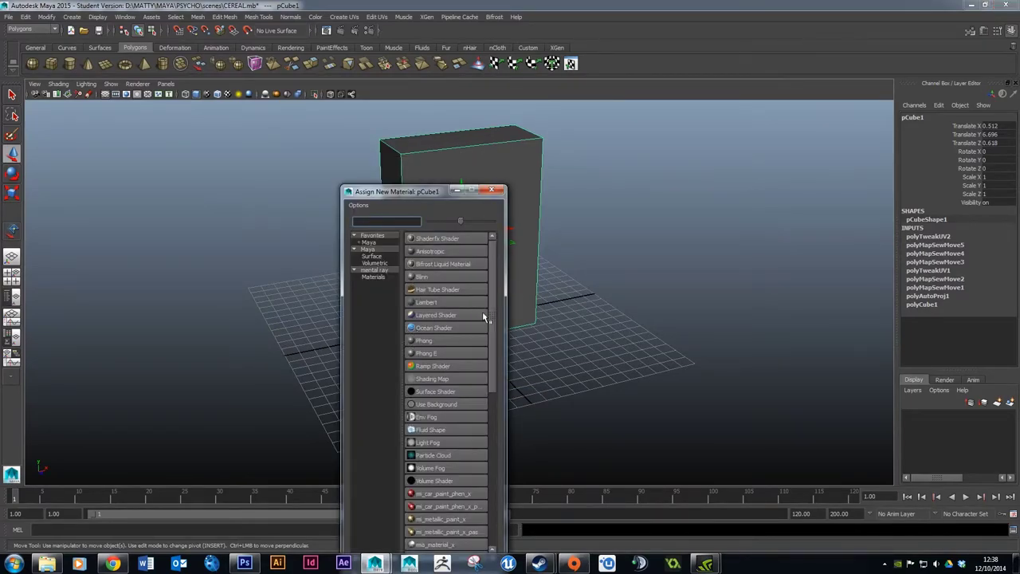
scroll(495, 302, down, 2)
drag(408, 192, 795, 137)
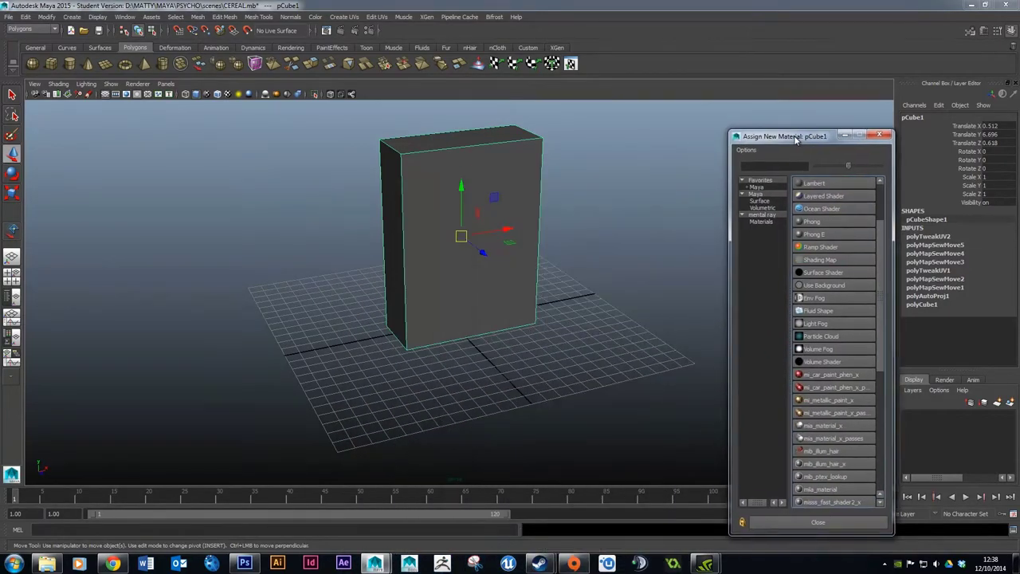
scroll(881, 261, up, 2)
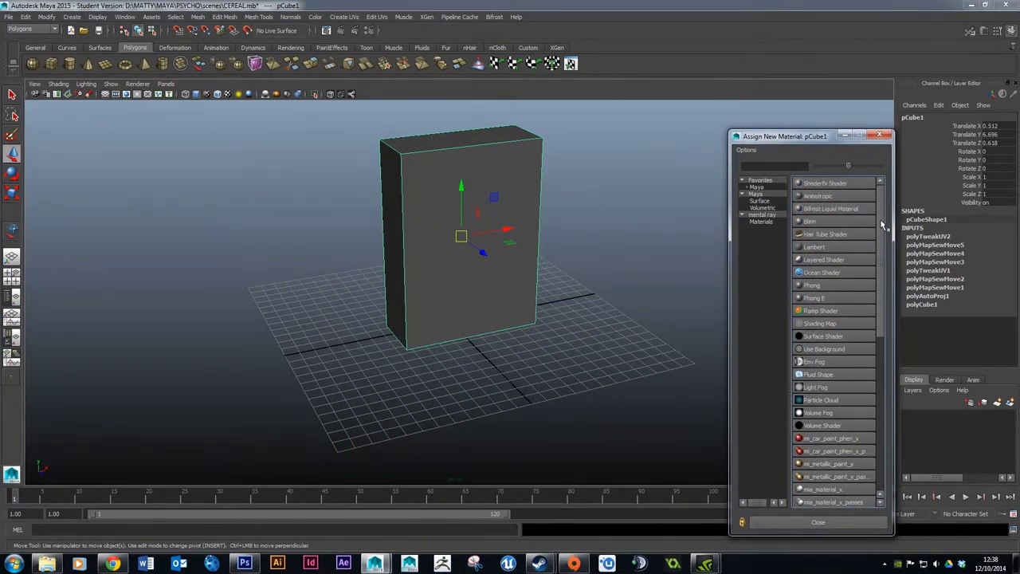
click(812, 286)
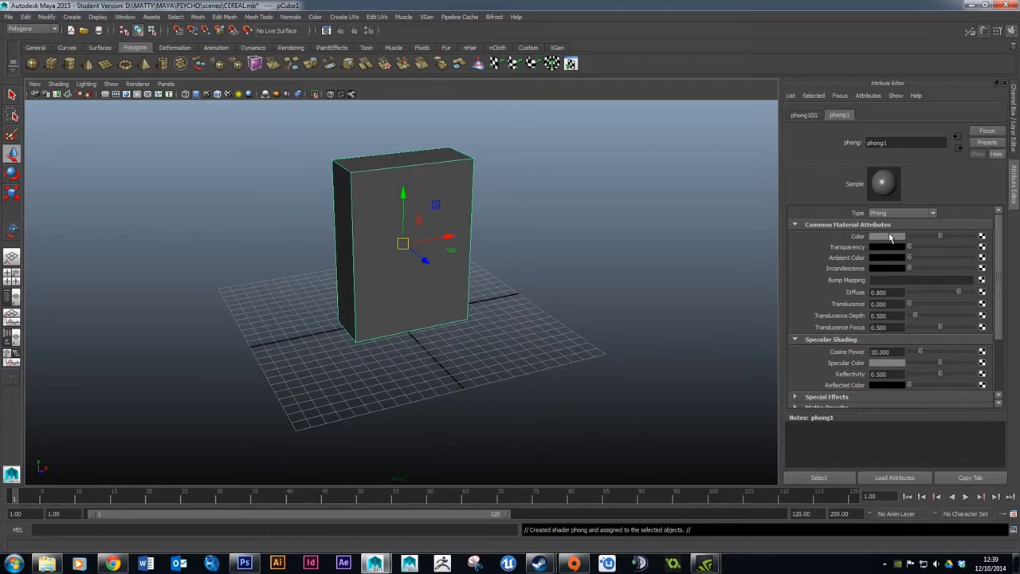
- Map the Phong material's colour with a File texture that uses CEREAL_TEX.png from the project's images folder
click(958, 255)
drag(437, 189, 654, 80)
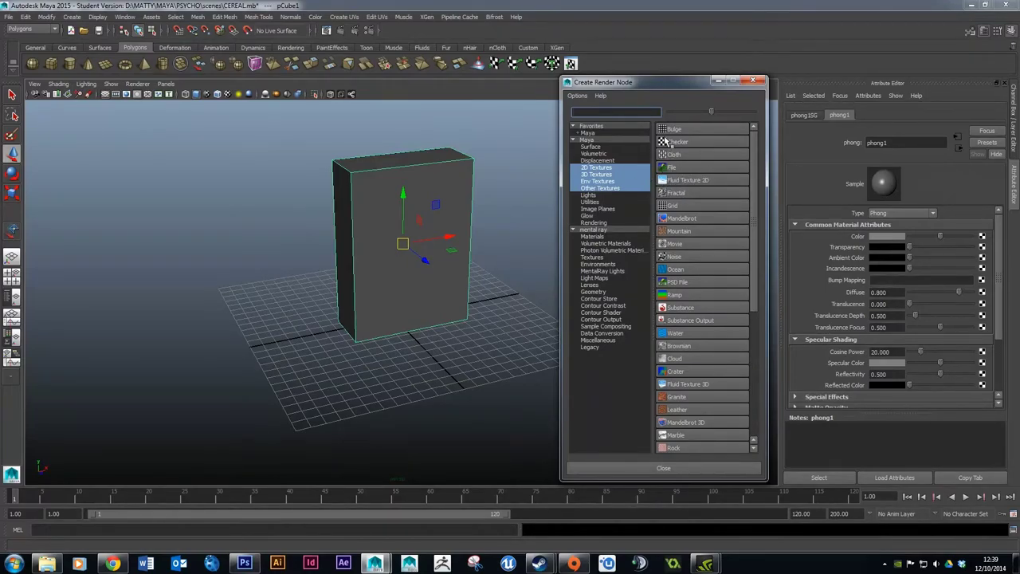
click(699, 167)
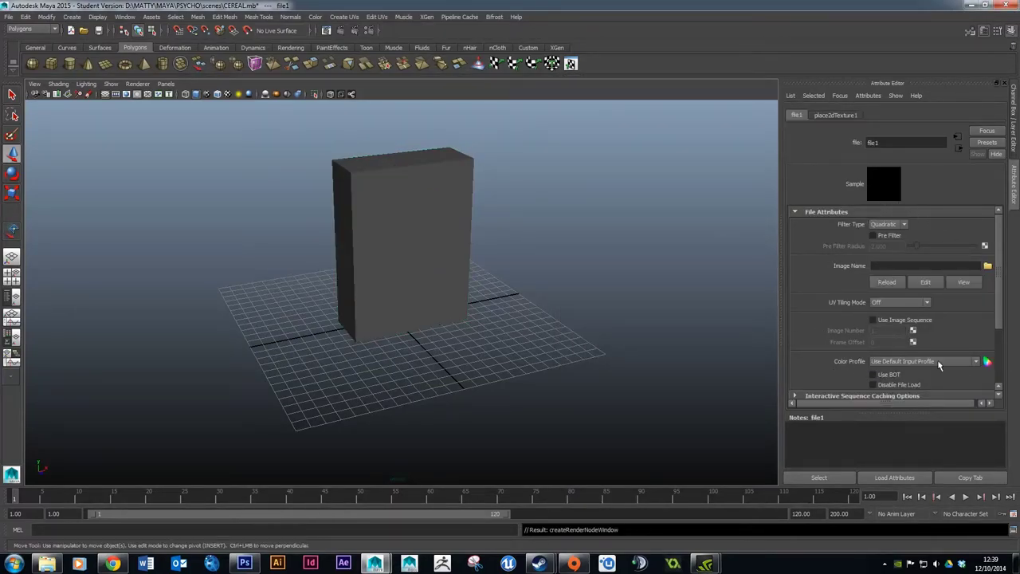
click(988, 266)
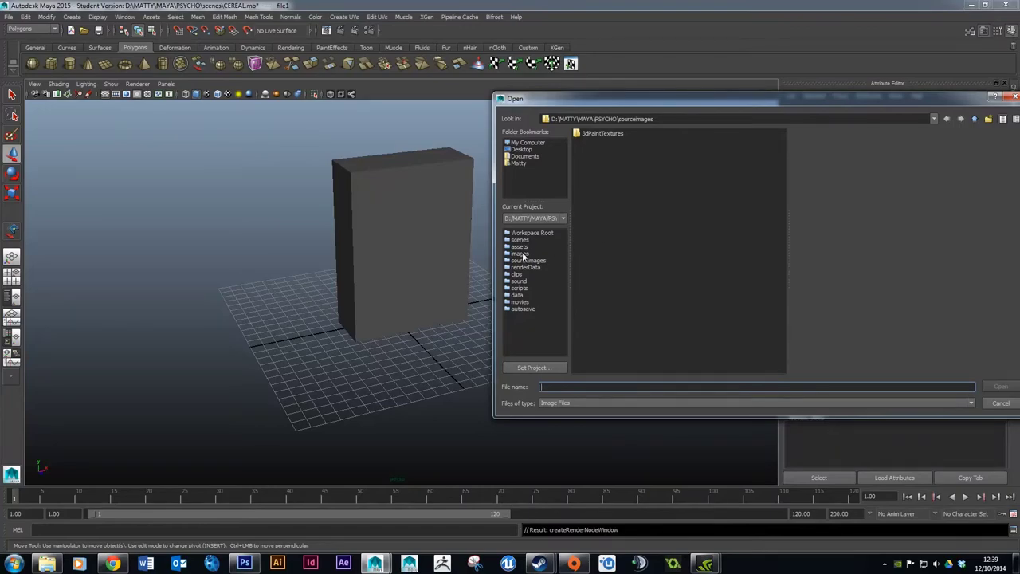
click(520, 252)
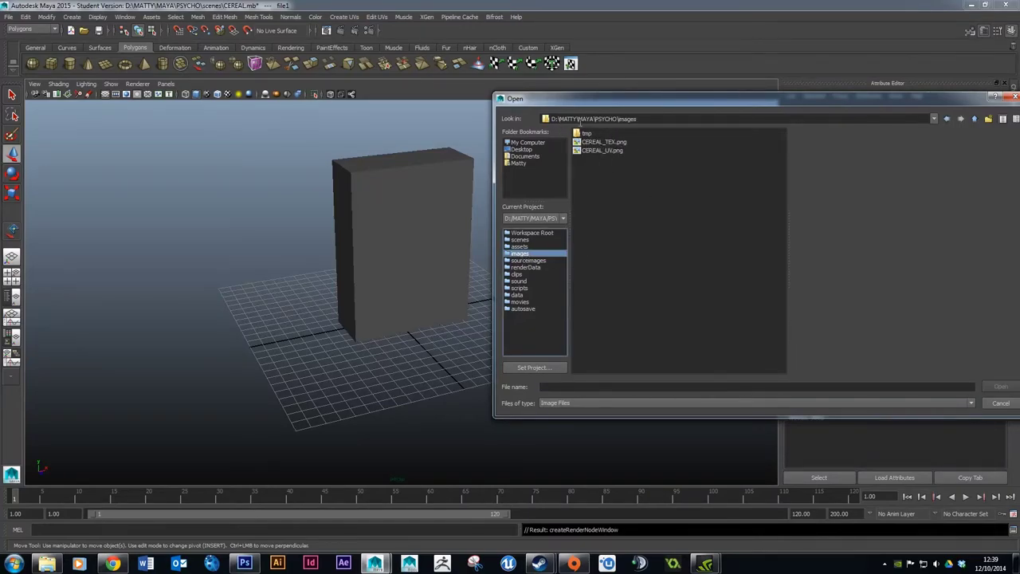
click(612, 143)
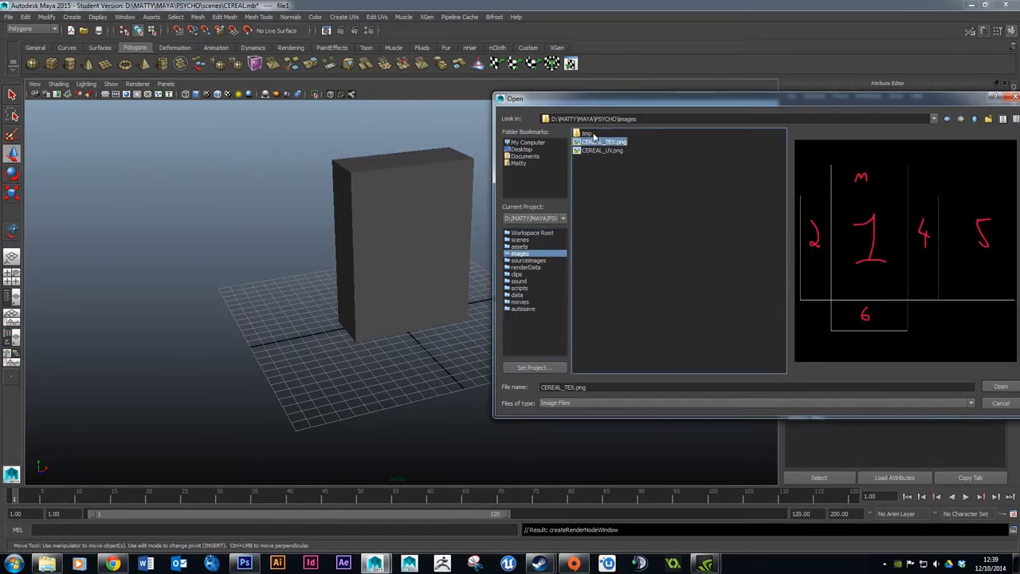
click(1000, 387)
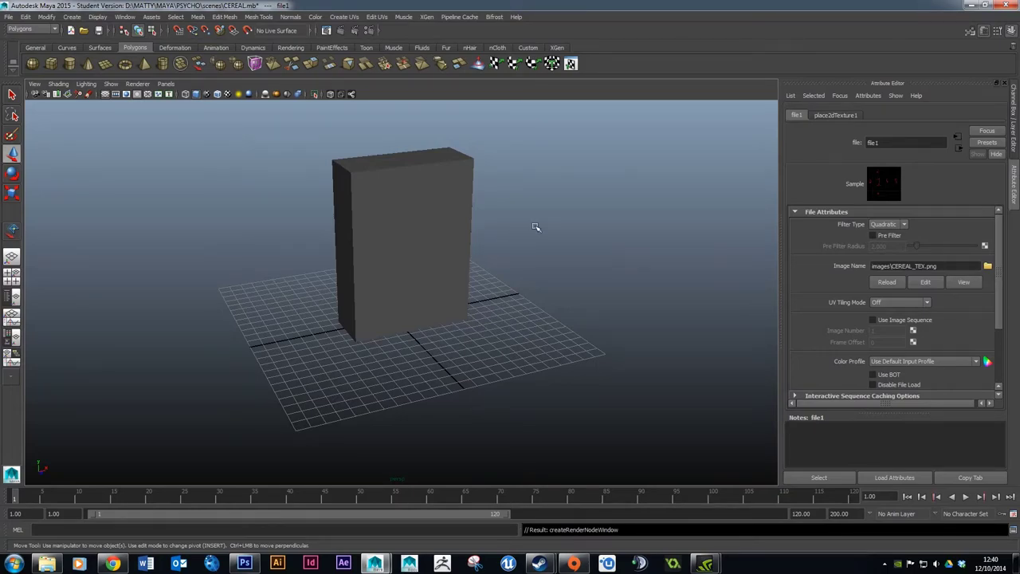
- Display the scene shaded with texture maps and examine the painted numbers on the faces of the box
key(5)
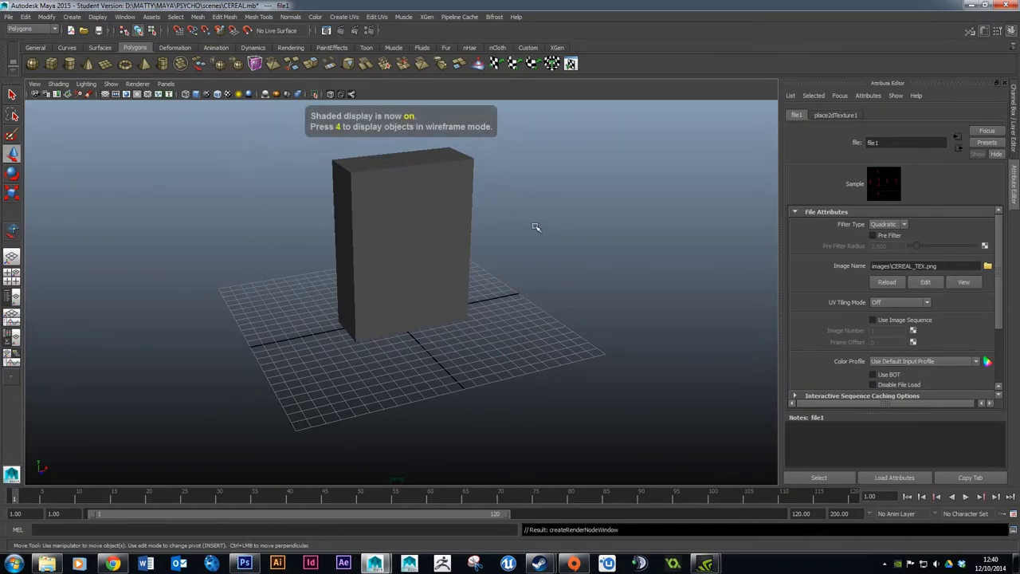
key(4)
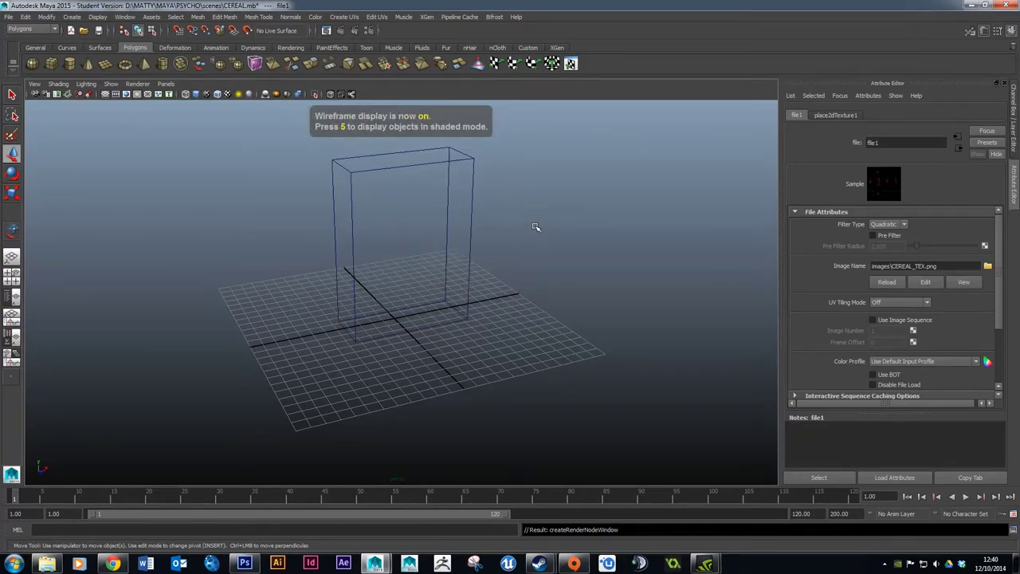
key(6)
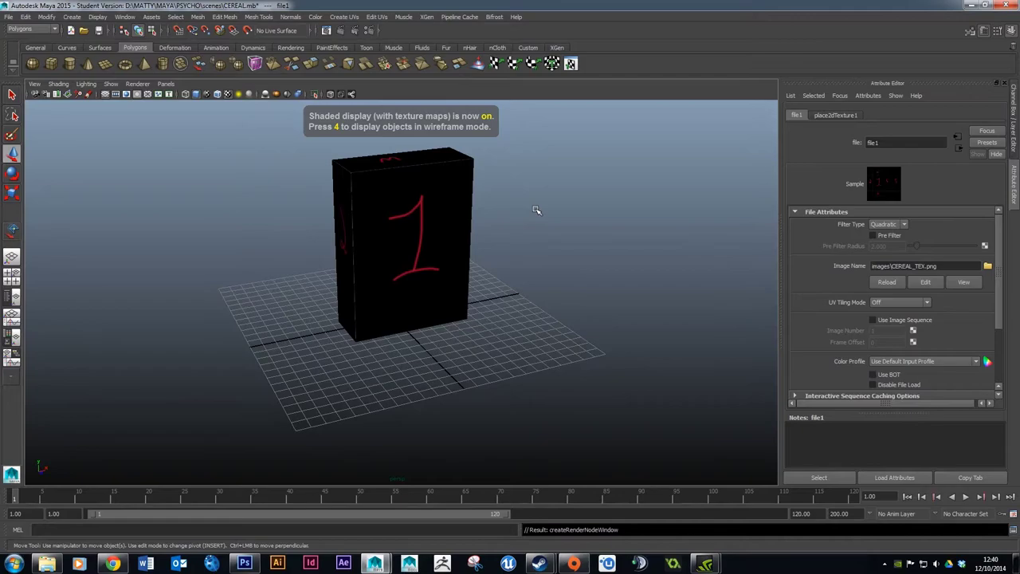
alt+drag(580, 218, 363, 234)
alt+drag(433, 230, 600, 238)
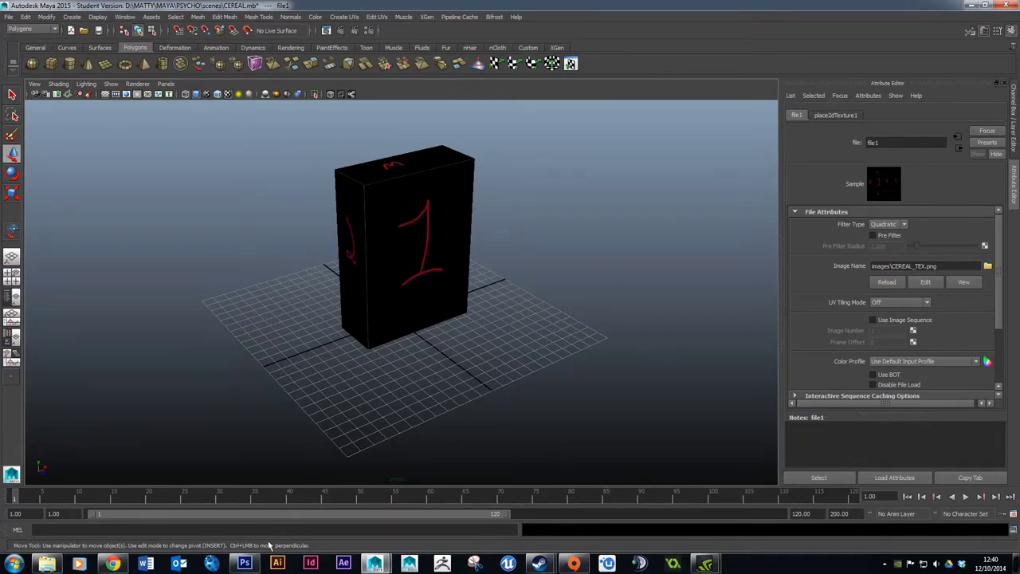
- Switch to Photoshop and fill a new top layer with the off-white colour f1f1ec
click(249, 563)
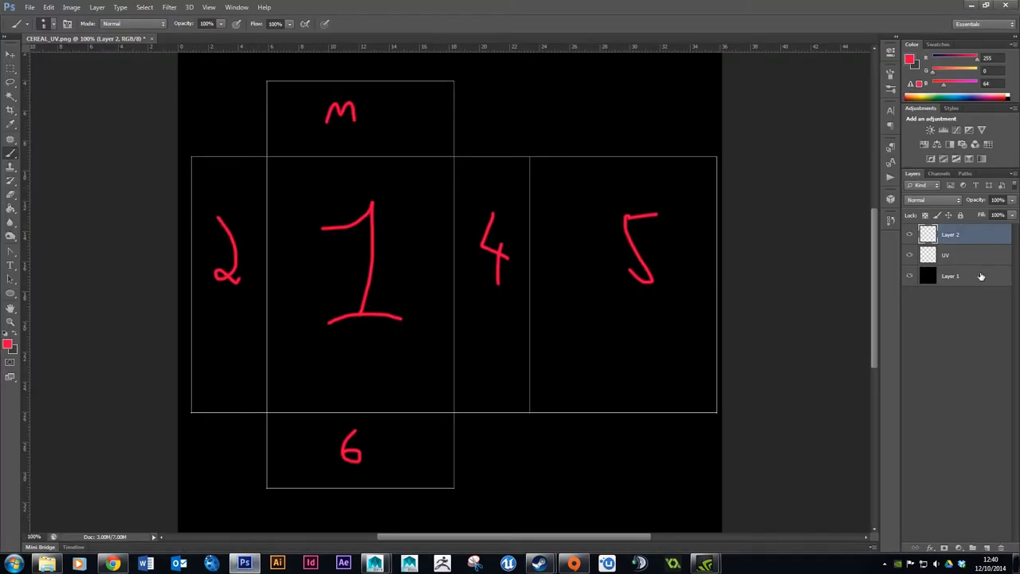
click(987, 549)
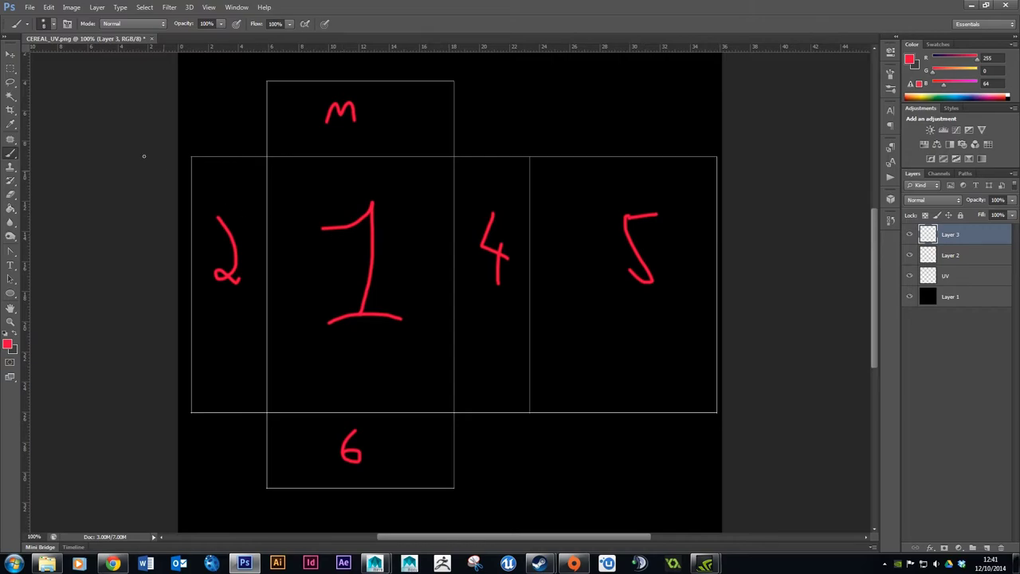
click(50, 7)
click(108, 162)
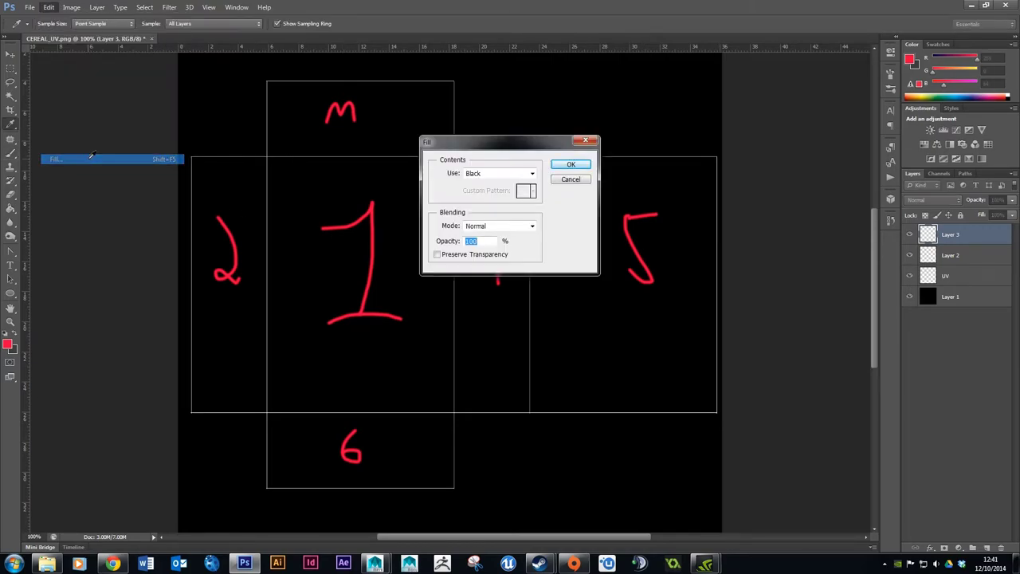
click(514, 174)
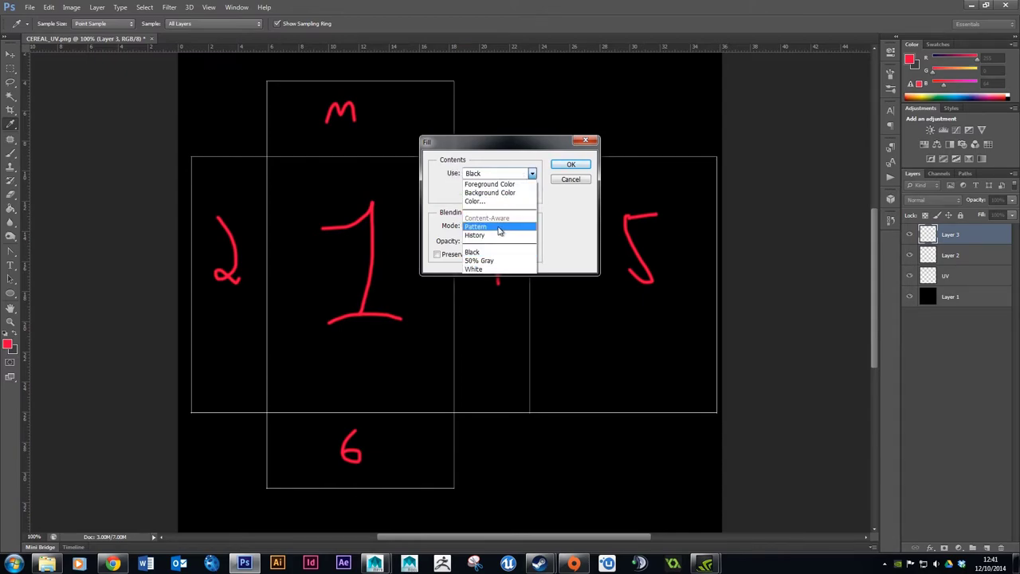
click(490, 201)
drag(178, 244, 123, 214)
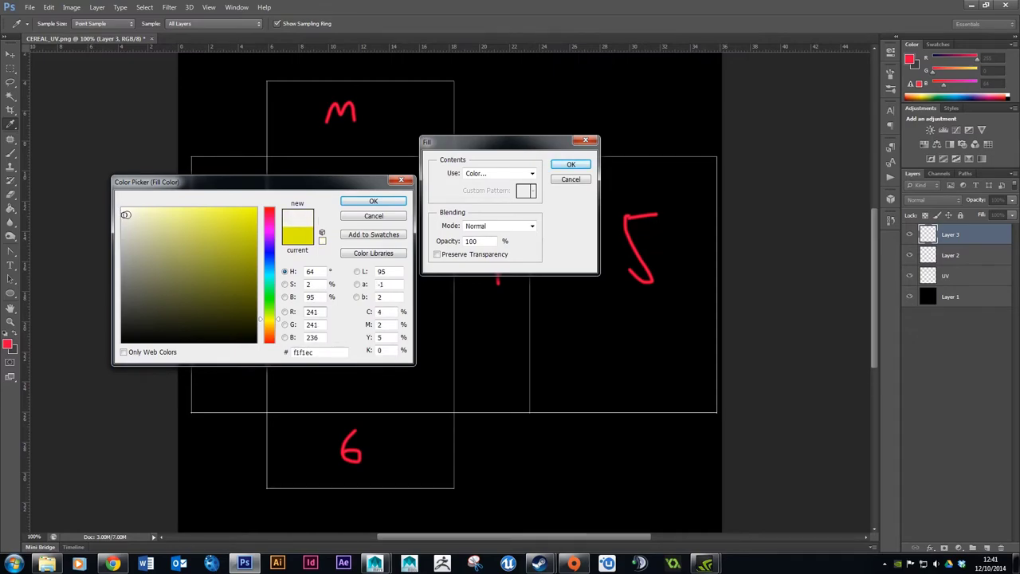
click(376, 202)
click(571, 164)
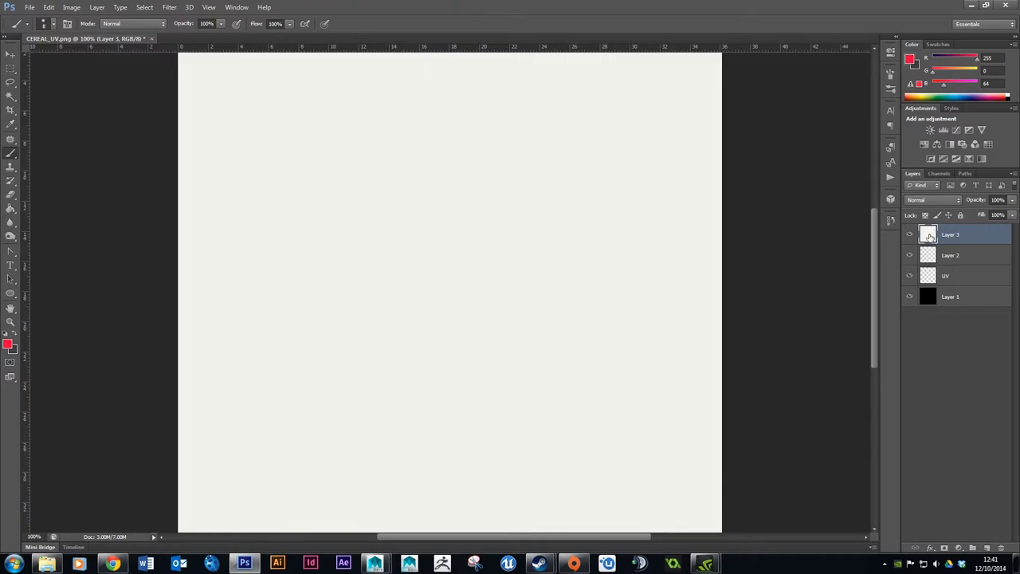
- Move the off-white layer beneath the UV layer and above the black Layer 1
click(936, 280)
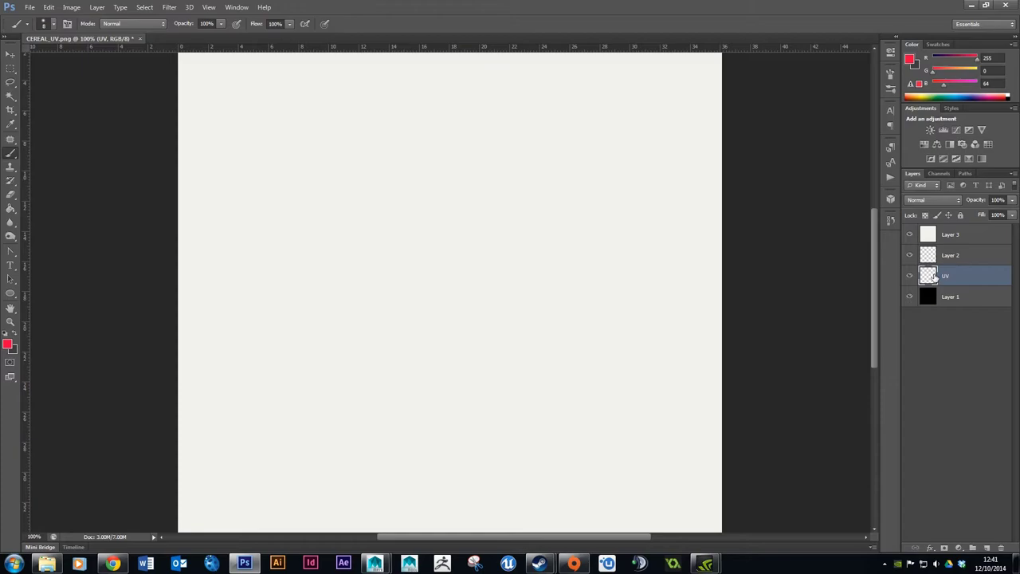
click(928, 236)
drag(929, 236, 953, 282)
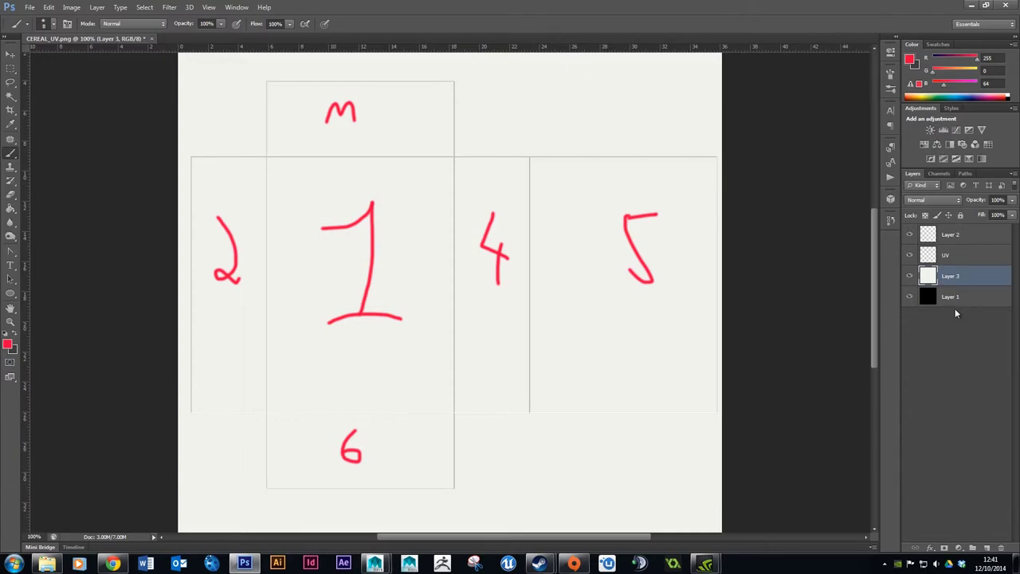
- Switch to Chrome and examine the flattened cereal box photos in the "cereal box flat" image results
click(113, 563)
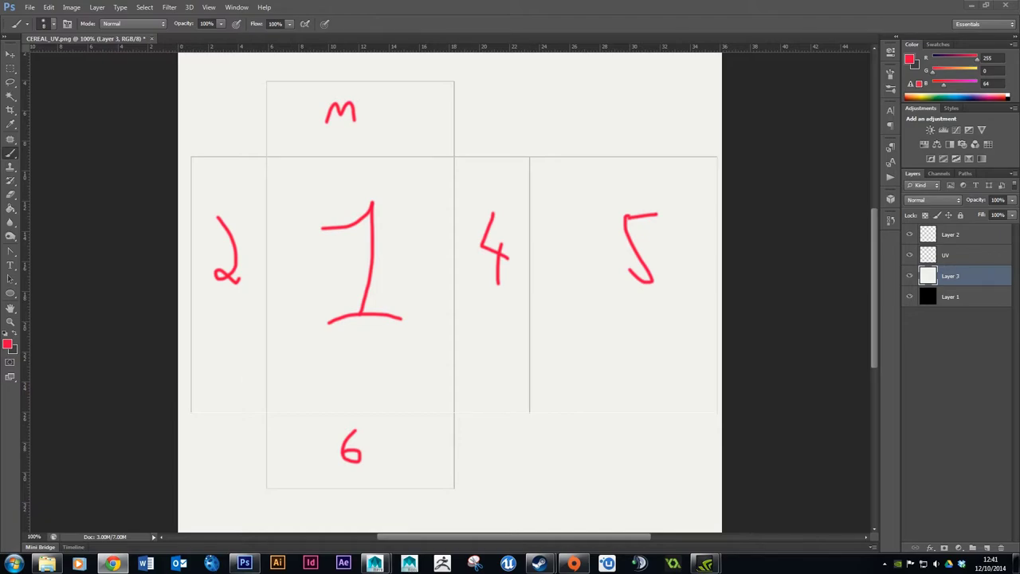
click(112, 563)
drag(888, 68, 786, 1)
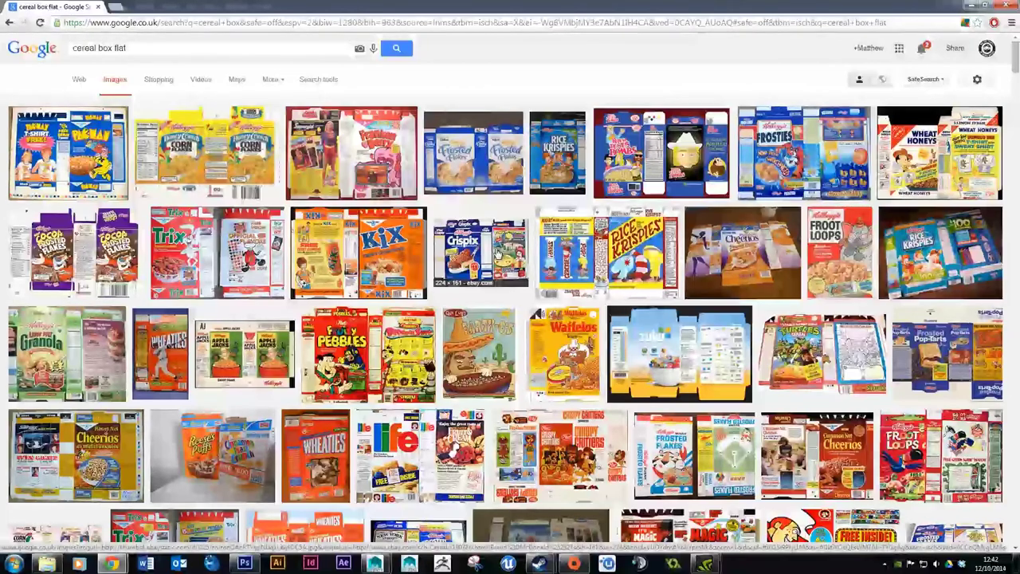
click(469, 159)
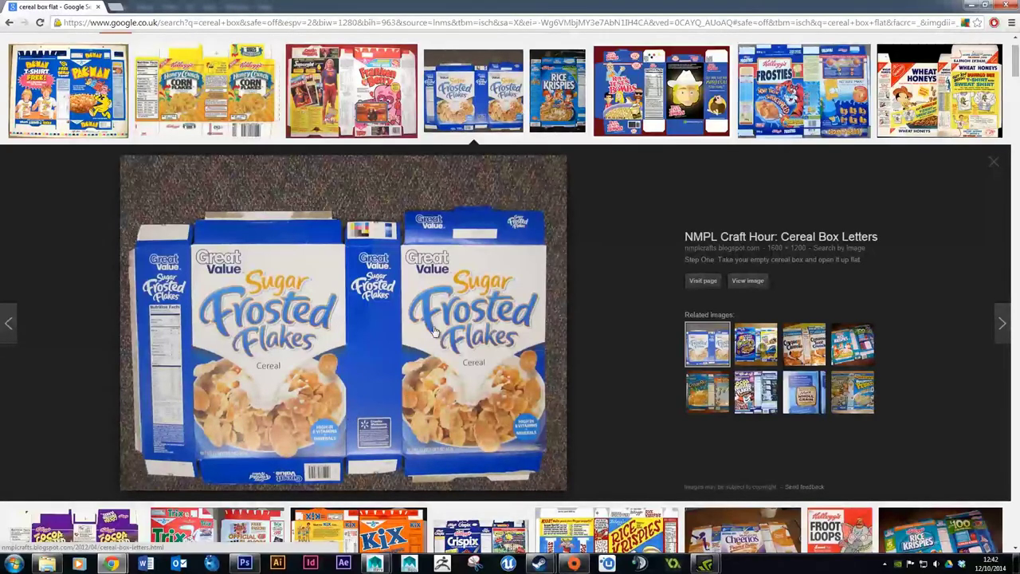
click(761, 353)
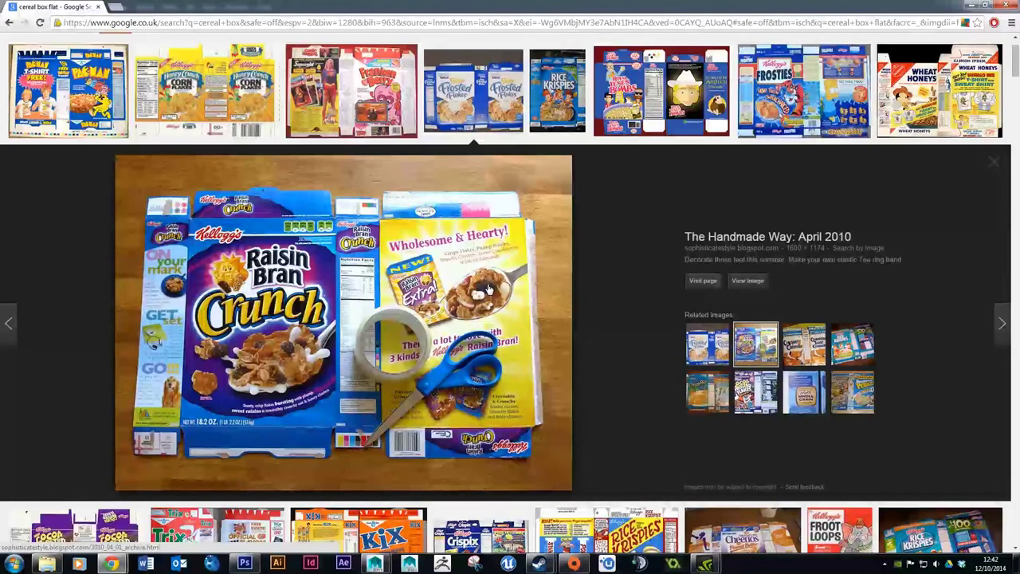
click(804, 347)
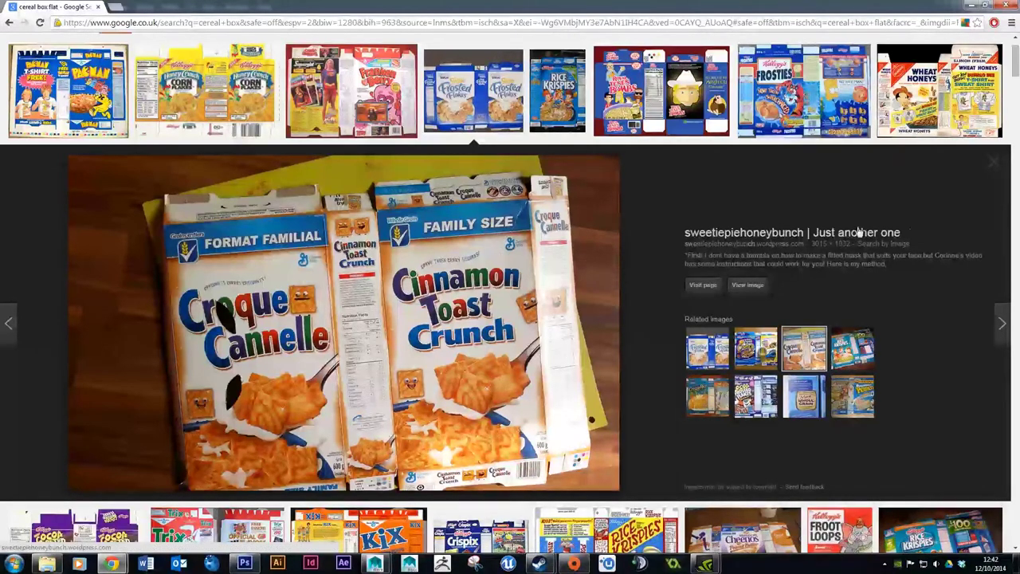
double_click(156, 8)
click(451, 6)
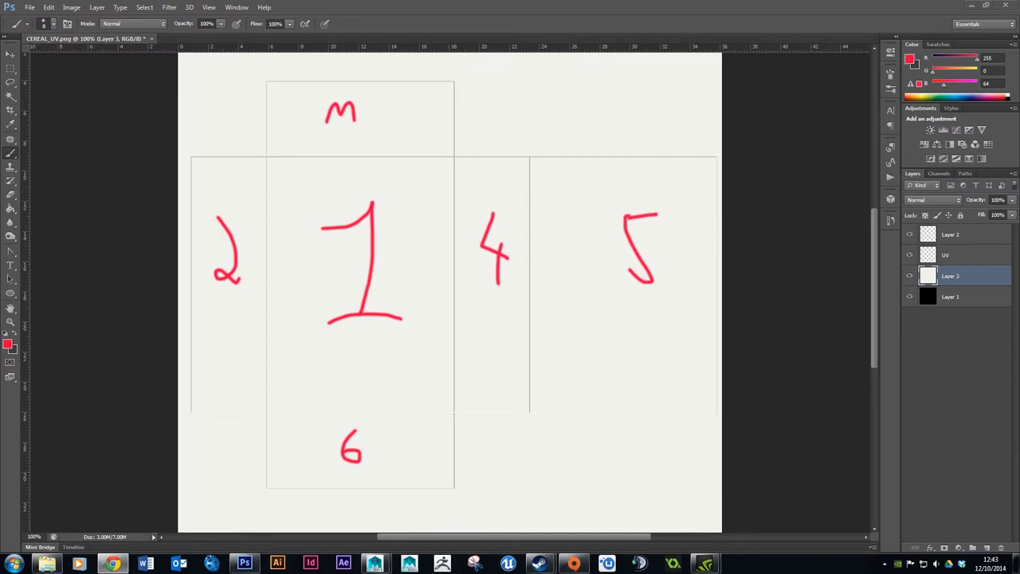
- Place the CardboardPlain0041_L texture over the whole canvas, directly above the off-white layer and beneath the UV layer
click(30, 7)
click(47, 29)
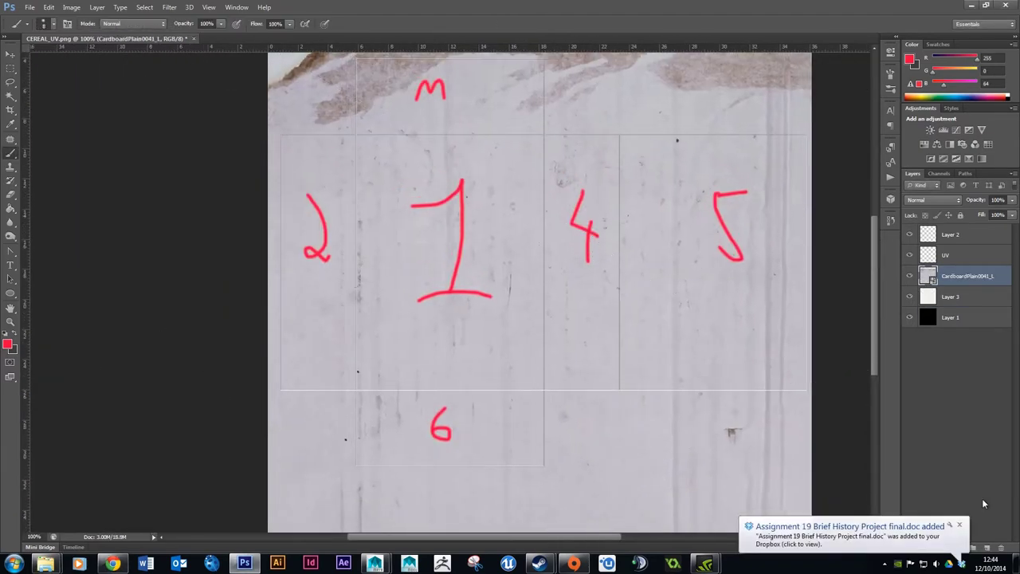
key(ctrl+o)
key(Escape)
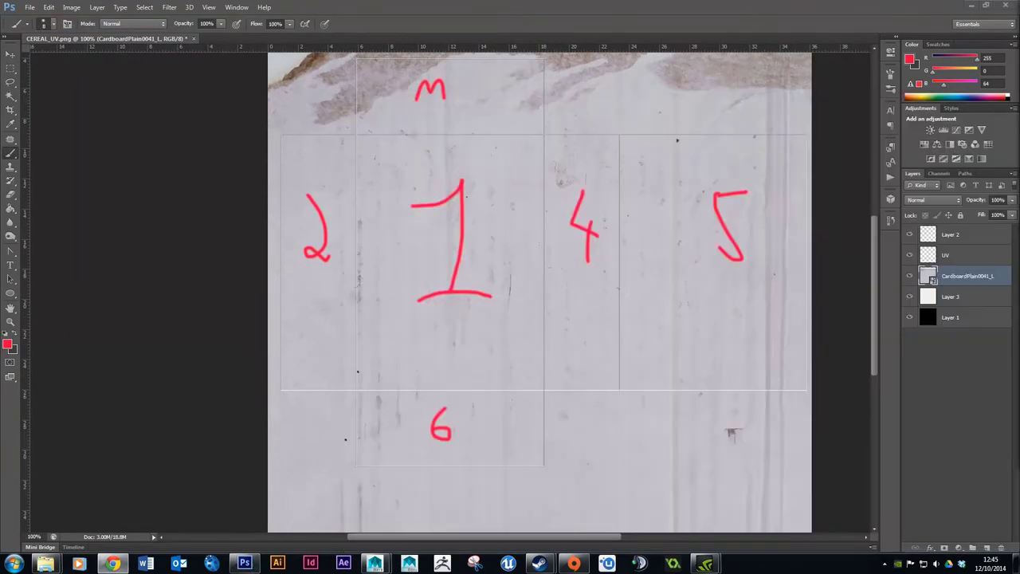
- Add the title LUCHA LOOPS on the box's front face in 72 pt Forte, set on two lines
text(LUCHA LOOPS)
text(Forte)
key(ctrl+Return)
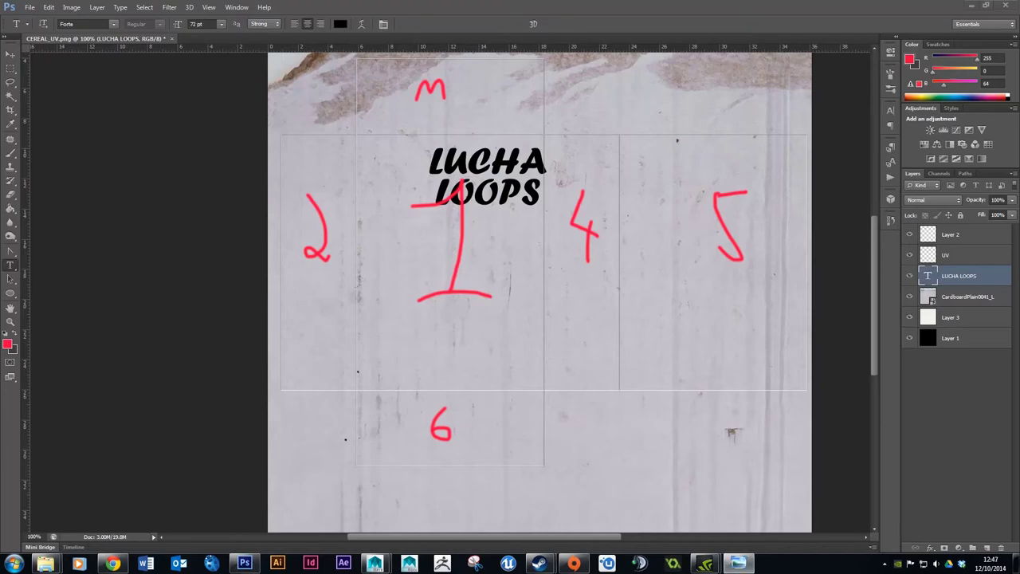
- Draw a narrow triangular ray on a new layer, pointing from the top edge to the front face's centre, and fill it red
key(l)
key(ctrl+shift+alt+n)
click(456, 261)
click(420, 54)
click(456, 262)
key(alt+BackSpace)
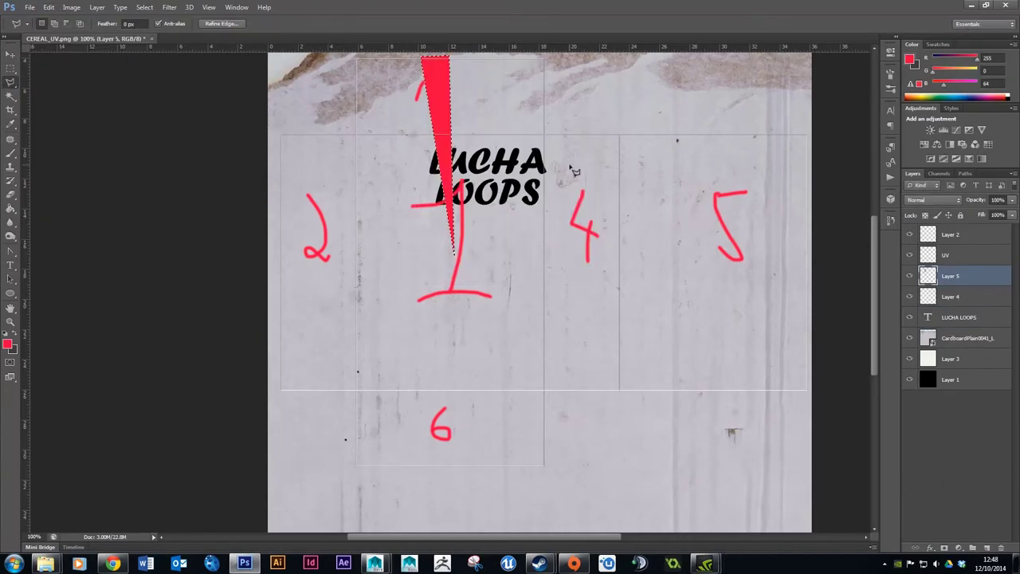
- Duplicate the red ray around its tip into a faded full-circle sunburst and reposition the LUCHA LOOPS title over the front face
drag(957, 276, 984, 536)
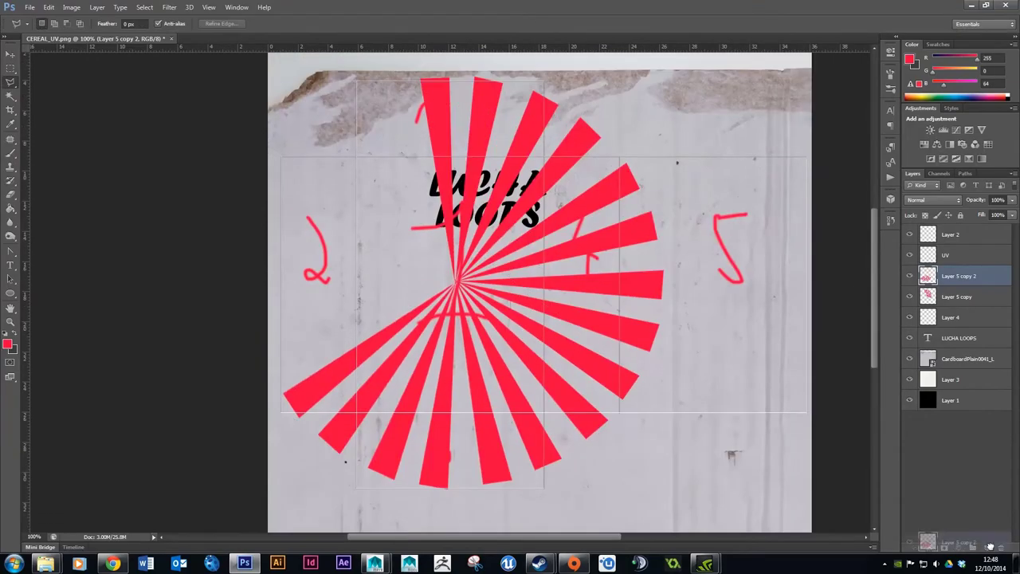
click(959, 318)
drag(510, 159, 488, 199)
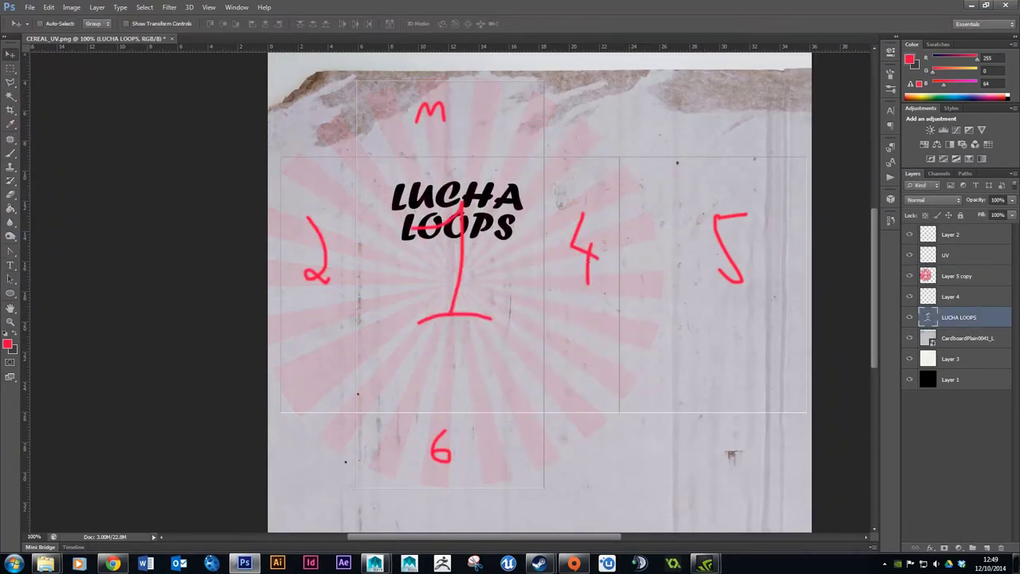
- Draw two rounded rectangles on face 4, one about 112 by 106 px and a taller one below, and lower the upper one slightly
key(u)
drag(553, 173, 614, 232)
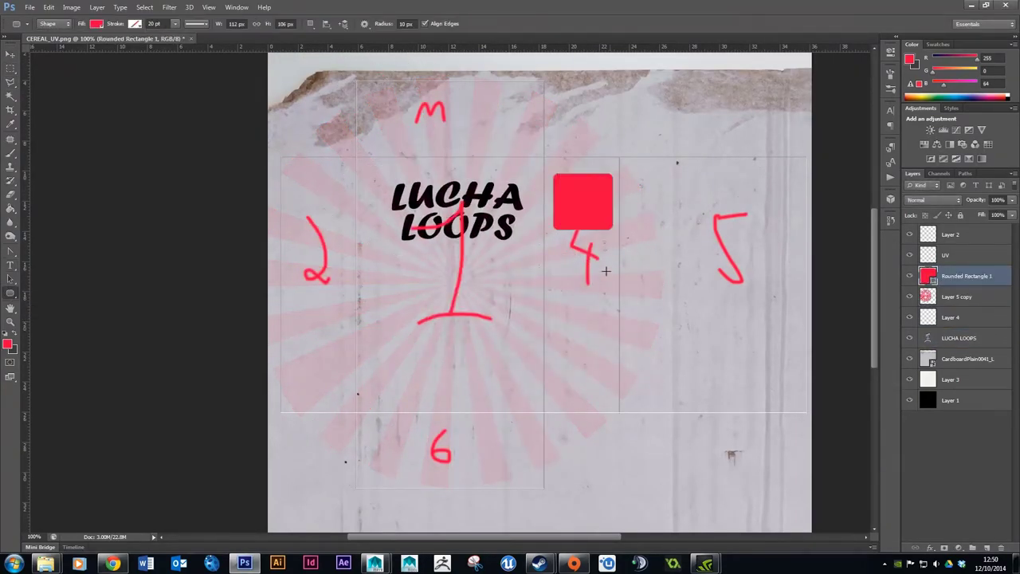
drag(555, 248, 613, 404)
click(967, 296)
key(v)
drag(582, 203, 583, 225)
- Give the LUCHA LOOPS title a stroke and a red-to-dark-grey gradient overlay, and add a star at each end of the title
double_click(959, 359)
click(935, 76)
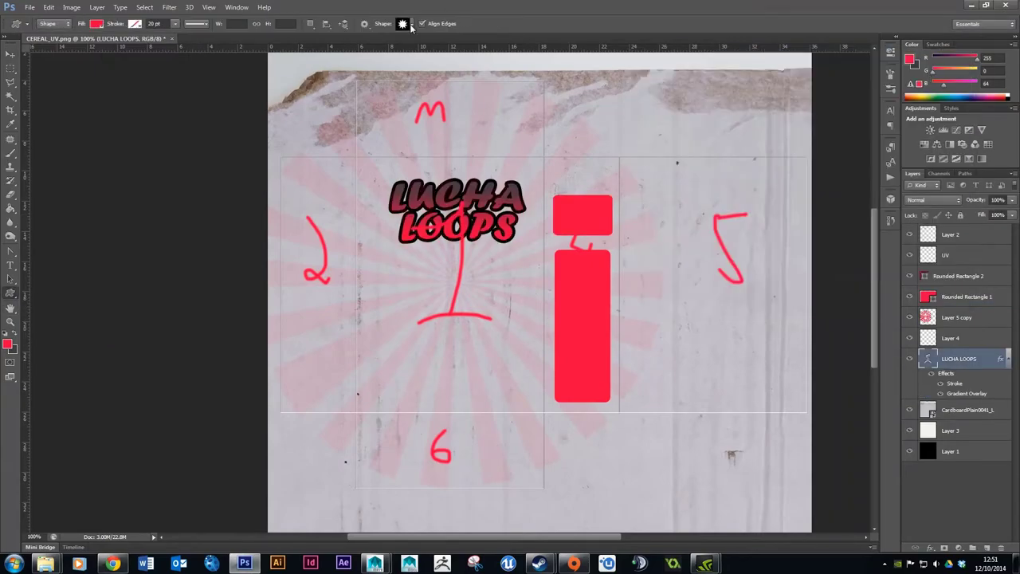
mouse_move(510, 199)
mouse_down()
mouse_move(534, 223)
mouse_move(390, 211)
mouse_up()
- Apply a stroke and a red-to-dark-grey gradient overlay to the copied star, shifting the gradient's dark stop towards the red end
double_click(980, 359)
click(644, 137)
click(668, 194)
click(801, 116)
click(730, 417)
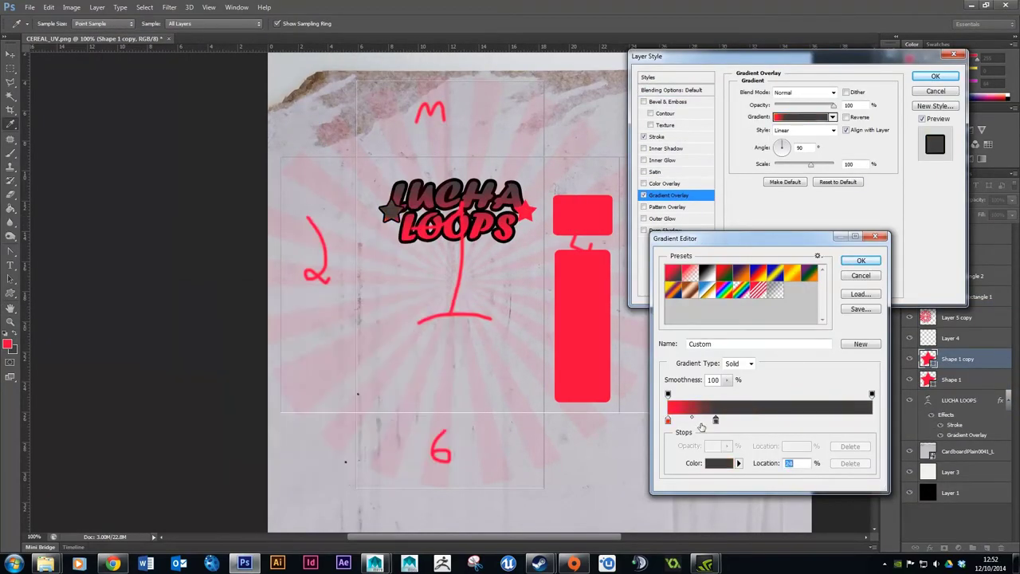
click(847, 263)
click(935, 76)
- Apply the matching dark-grey gradient overlay to the original star beside the title
double_click(980, 380)
click(668, 195)
click(813, 130)
click(935, 76)
- Duplicate the merged LUCHA LOOPS logo as smaller copies on faces 2, 3, 4 and 6 of the box
key(ctrl+j)
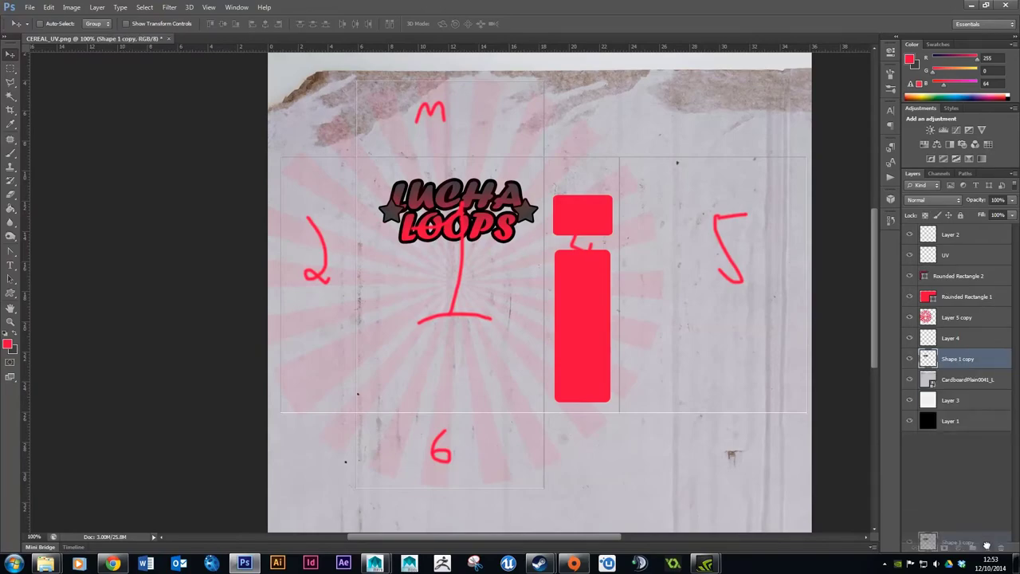
key(ctrl+j)
key(ctrl+j)
mouse_move(320, 177)
mouse_down()
mouse_move(397, 99)
mouse_move(397, 432)
mouse_up()
key(ctrl+j)
- Add a stroke outline to both rounded rectangles on face 4
double_click(980, 276)
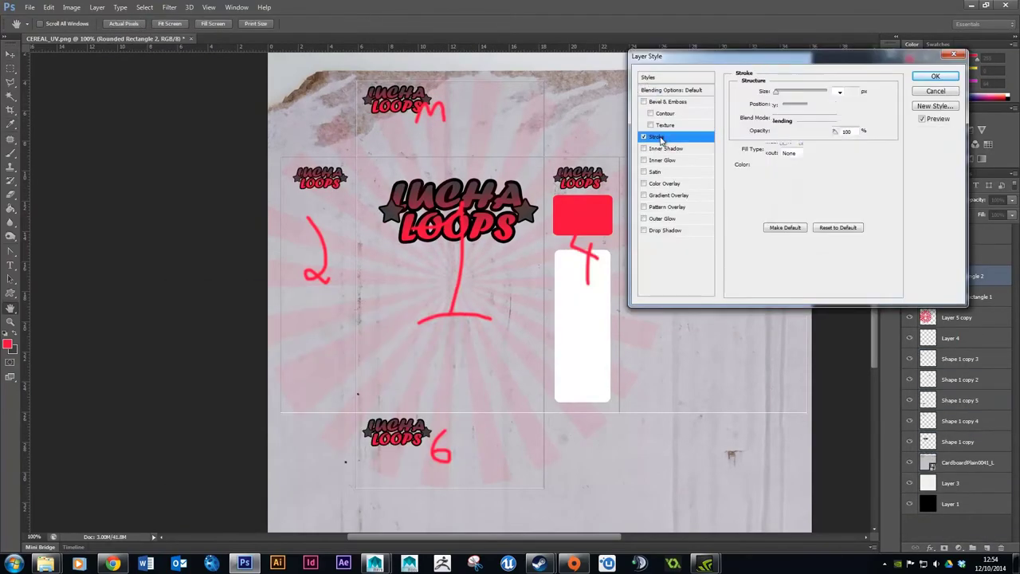
click(935, 75)
double_click(980, 316)
click(644, 137)
click(935, 75)
- Fill a horizontal band across the upper edge of faces 2, 1, 4 and 5 with blue
drag(276, 157, 809, 189)
key(shift+F5)
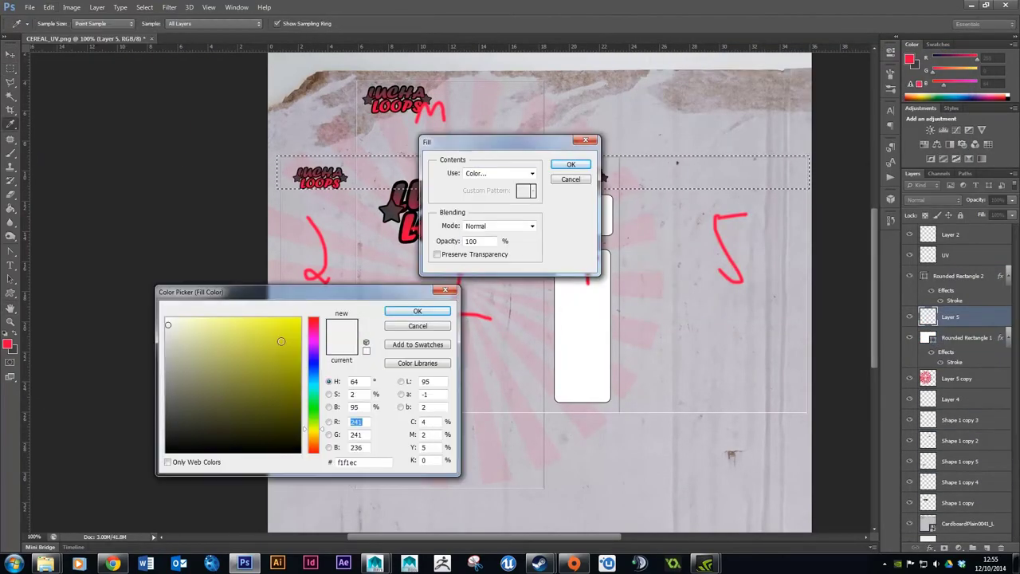
click(417, 316)
click(563, 183)
key(ctrl+d)
- Bring the wrestling mask photo onto the front face below the title and mask it to an oval with a 30 px feather
key(v)
key(ctrl+o)
drag(706, 251, 455, 284)
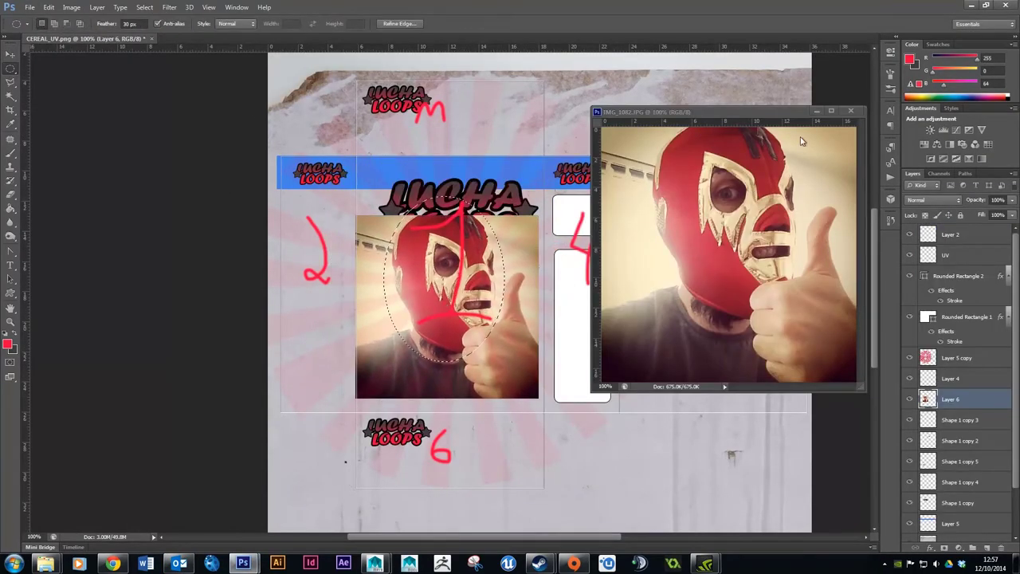
click(758, 232)
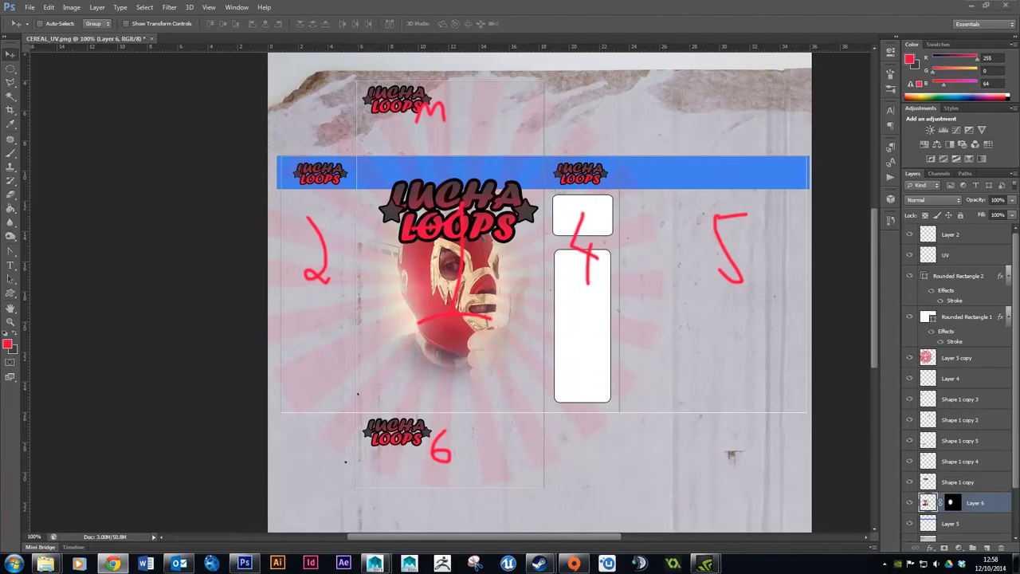
- Add the centred heading INGREDIENTS in 12 pt Forte inside the small rounded rectangle on face 4
alt+scroll(583, 216, up, 3)
key(t)
drag(472, 175, 695, 291)
text(INGREDIENTS)
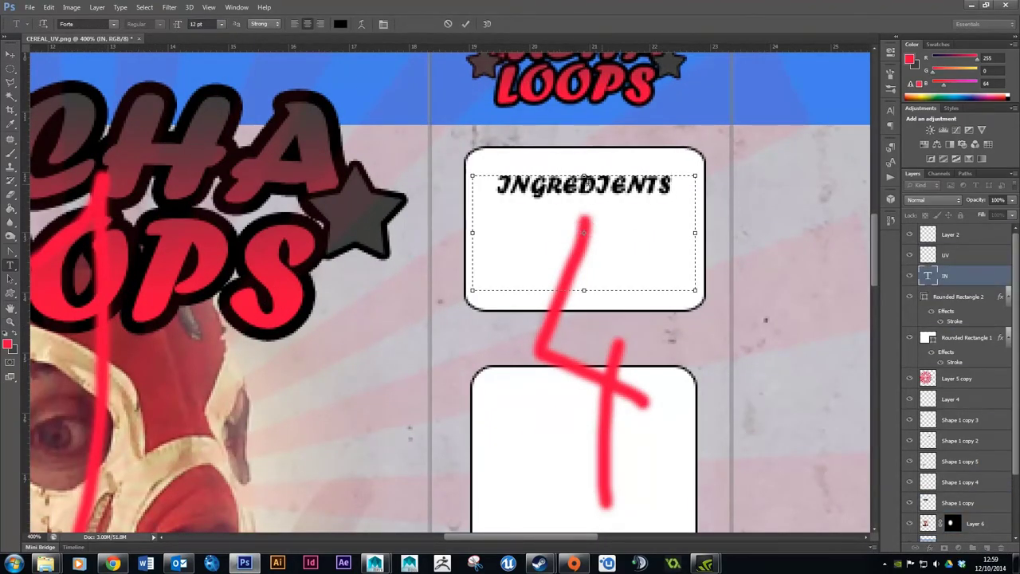
key(ctrl+Return)
- Add the text WHEAT | SUGAR | SWEAT | BLOOD | HOPE | TEARS | LUCHA PARTS below the INGREDIENTS heading and a red f30101 strip behind the heading
key(ctrl+j)
double_click(929, 264)
text(WHEAT | SUGAR |)
key(ctrl+t)
text(SWEAT | BLOOD | HOPE | TEARS | LUCHA PARTS)
key(ctrl+Return)
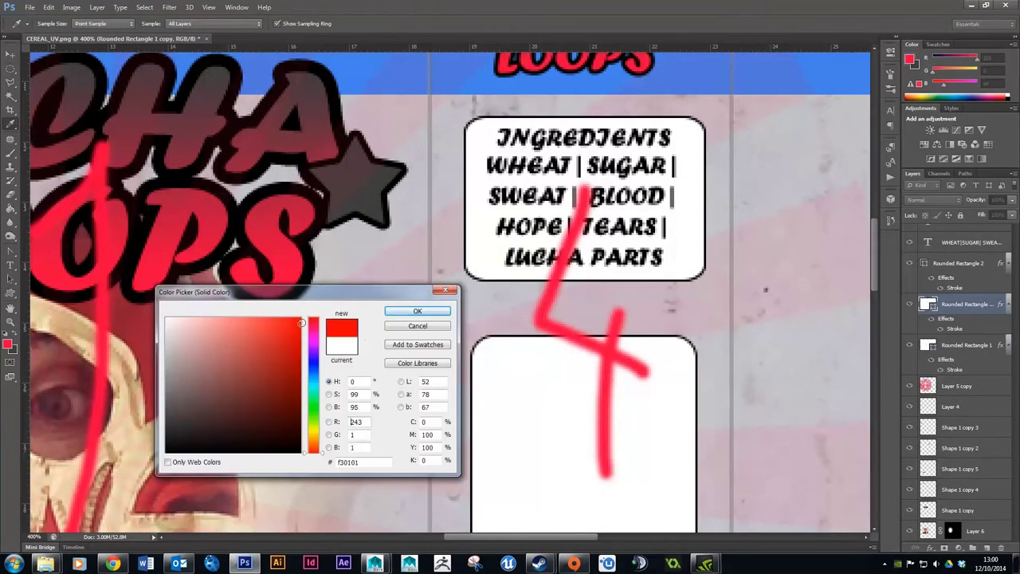
- Duplicate the INGREDIENTS heading into the taller rounded rectangle and change it to a bold NUTRITIONAL FACTS
click(955, 243)
key(ctrl+j)
text(NUTRITIONAL)
scroll(583, 319, down, 5)
text(FACTS)
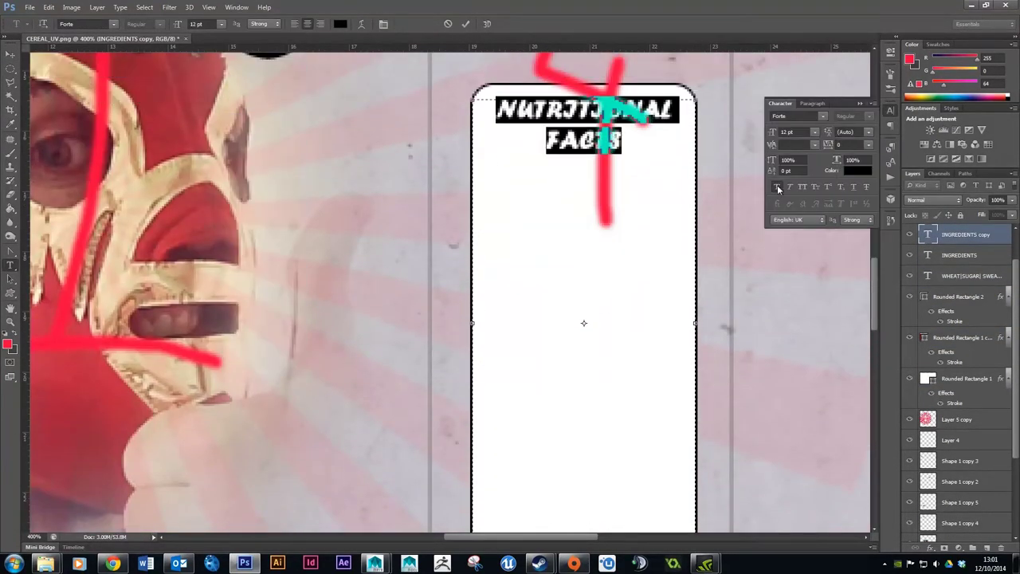
key(ctrl+Return)
- Duplicate the NUTRITIONAL FACTS text as a 9 pt line below it reading Per Cup/Mask Full
key(ctrl+j)
text(Per Cup/Mask Full)
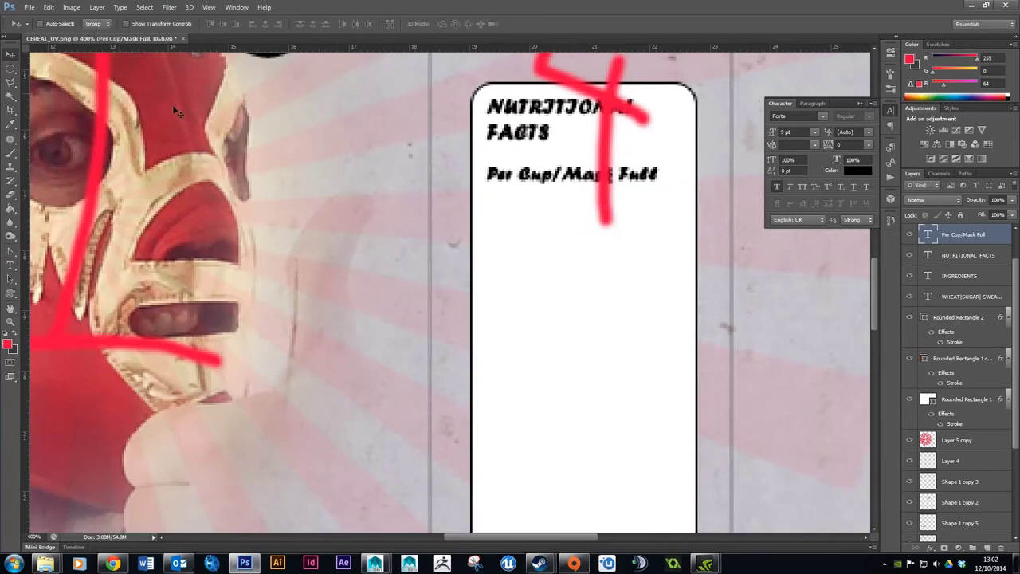
key(ctrl+Return)
key(ctrl+1)
key(b)
key(ctrl+shift+n)
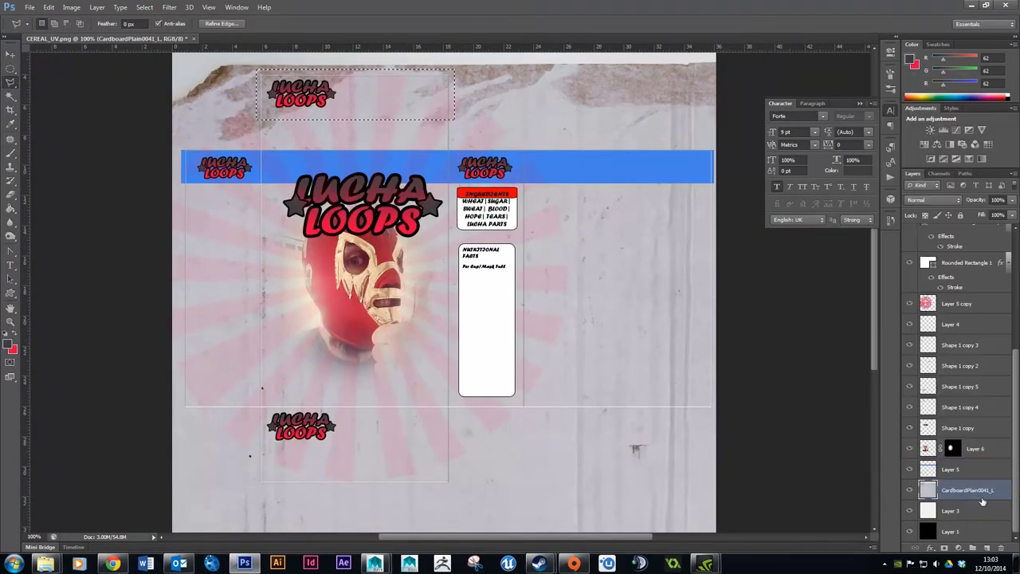
double_click(981, 490)
drag(775, 162, 779, 163)
click(935, 91)
- Duplicate the Per Cup/Mask Full text below it and list CALORIES 140, FAT 5%, SAT 2%, Trans 3%, Sodium 10%, Carbs 15%, Fibre 6%, Sugars 4%
key(ctrl+j)
text(CALORIES 140)
key(Return)
text(FAT)
key(ctrl+plus)
text(5%)
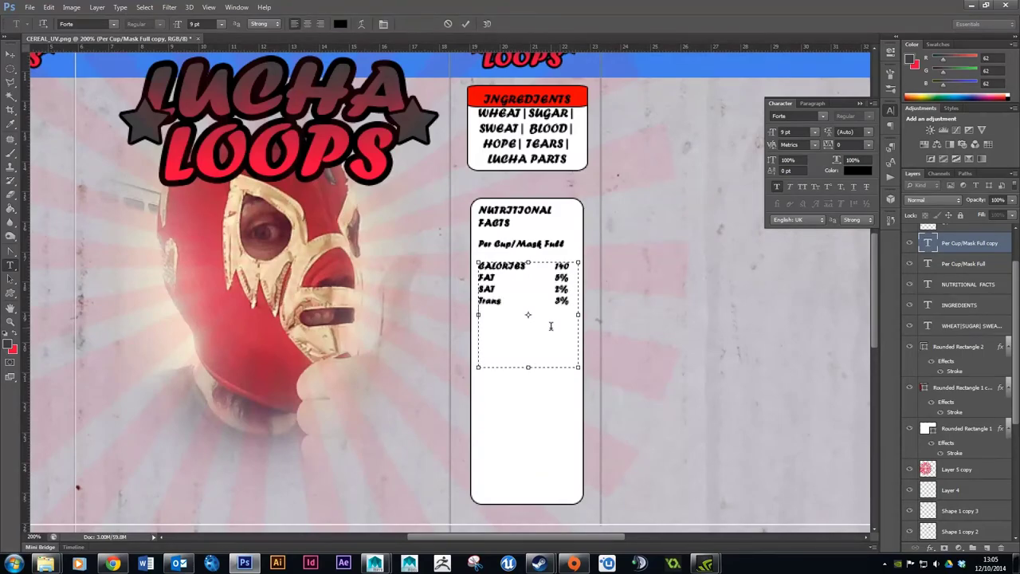
text( SAT	2% Trans	3%  Sodium	10%  Carbs	15% Fibre	6% Sugars	4%)
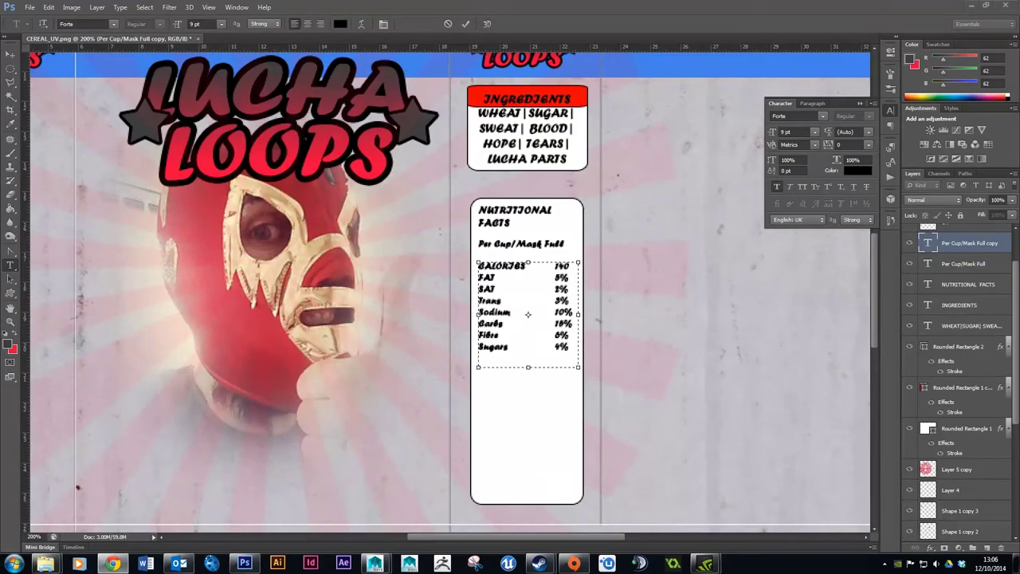
- Split the nutrition list with blank lines before FAT, Sodium and Carbs, and give the Fibre and Sugars rows a smaller font size
click(479, 277)
key(Return)
key(Down)
key(Down)
key(Down)
key(Return)
key(Down)
key(Return)
drag(479, 360, 569, 380)
click(814, 132)
click(803, 172)
- Add Vitamin D 0%, Vitamin A 0%, Vitamin C 89% and the footnote "* Amounts based on daily recommendations." to the nutrition list
key(Right)
text(Vitamin D	0%)
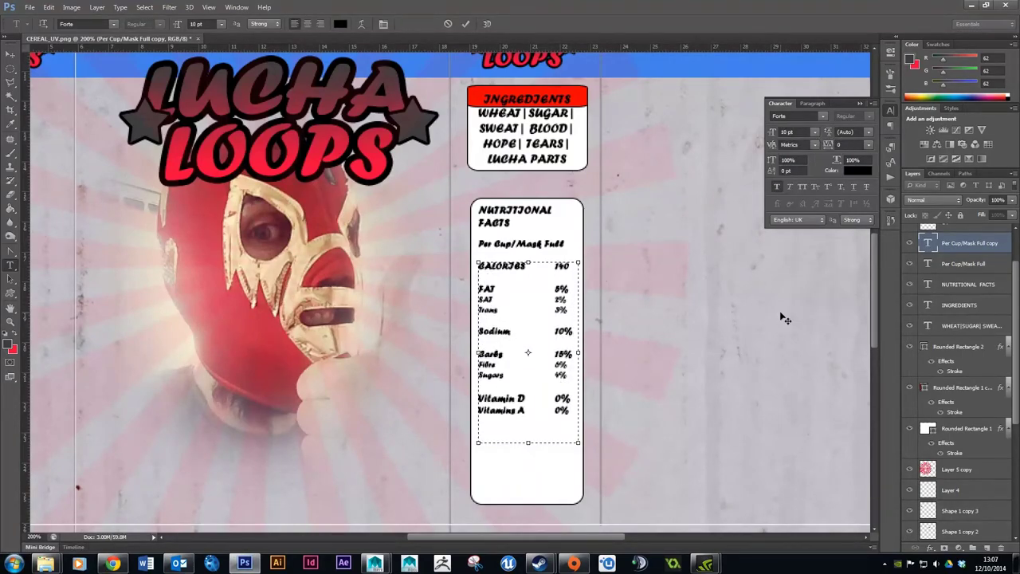
text( Vitamin A	0% Vitamin C	89%   * Amounts based on daily recommendations.)
key(ctrl+Return)
- Name the artwork layers BG_STRIPS, LOGO FRONT, PIC FRONT and BLUE BANNER, and fill the banner with a vertical white-to-blue gradient
key(v)
key(ctrl+minus)
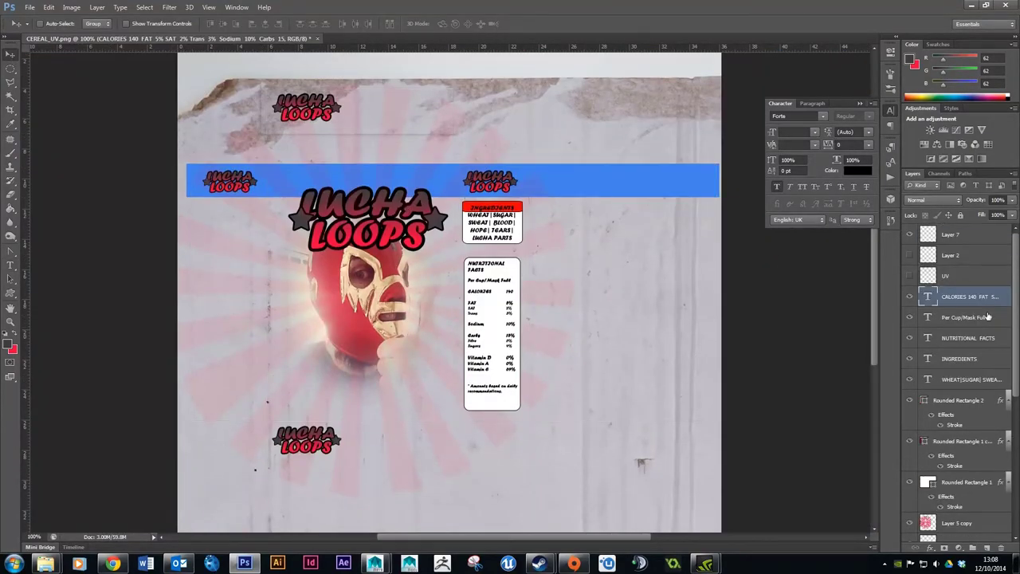
right_click(462, 206)
click(478, 239)
double_click(982, 419)
key(Return)
key(g)
drag(446, 206, 447, 167)
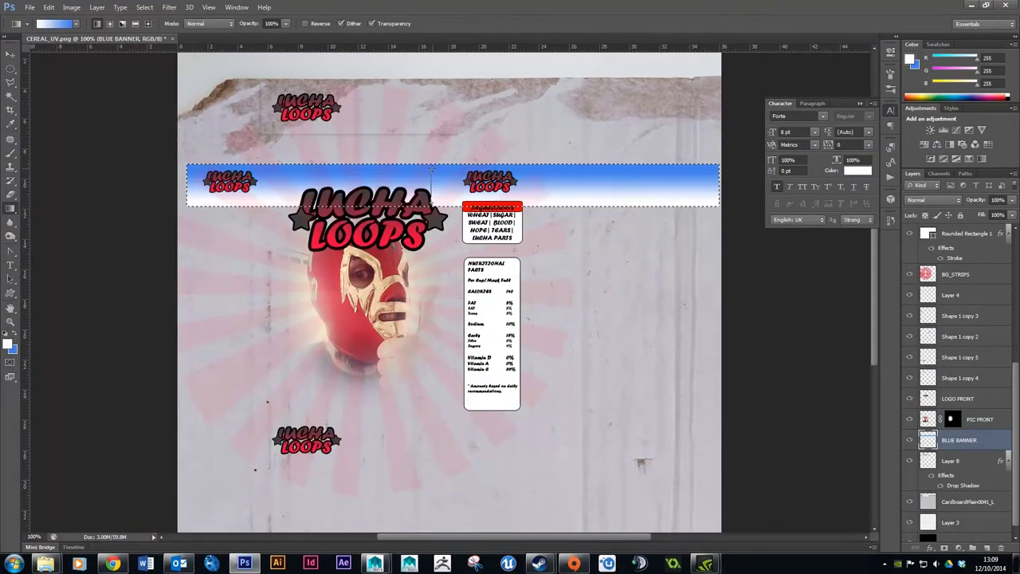
- Organise the layers into TEXT and CARDBOARD groups, and duplicate the CardboardPlain0041_L layer above everything at 29% opacity
key(ctrl+g)
alt+drag(957, 513, 965, 236)
text(29)
- Switch to Maya and activate the Select tool
click(375, 563)
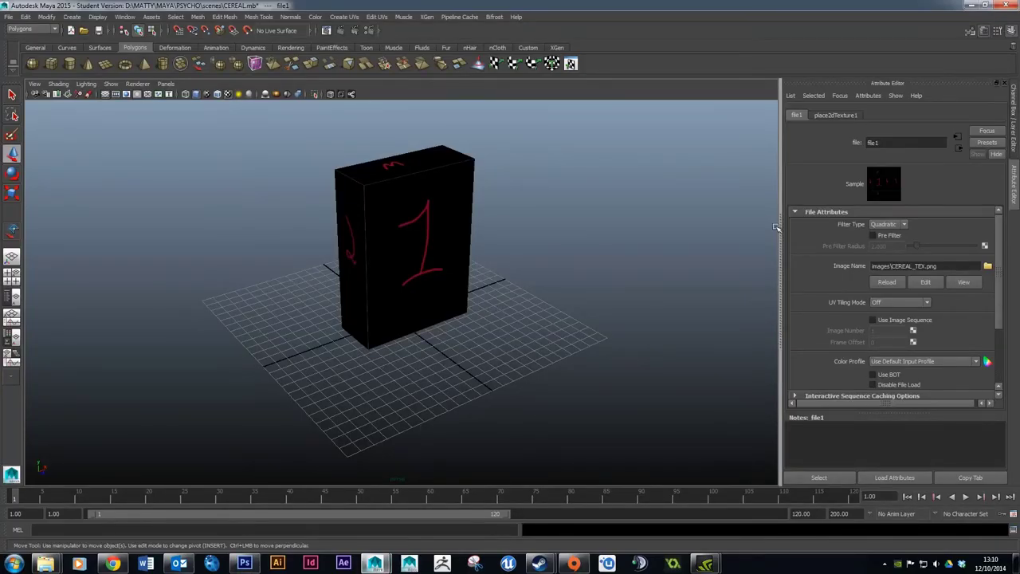
click(12, 94)
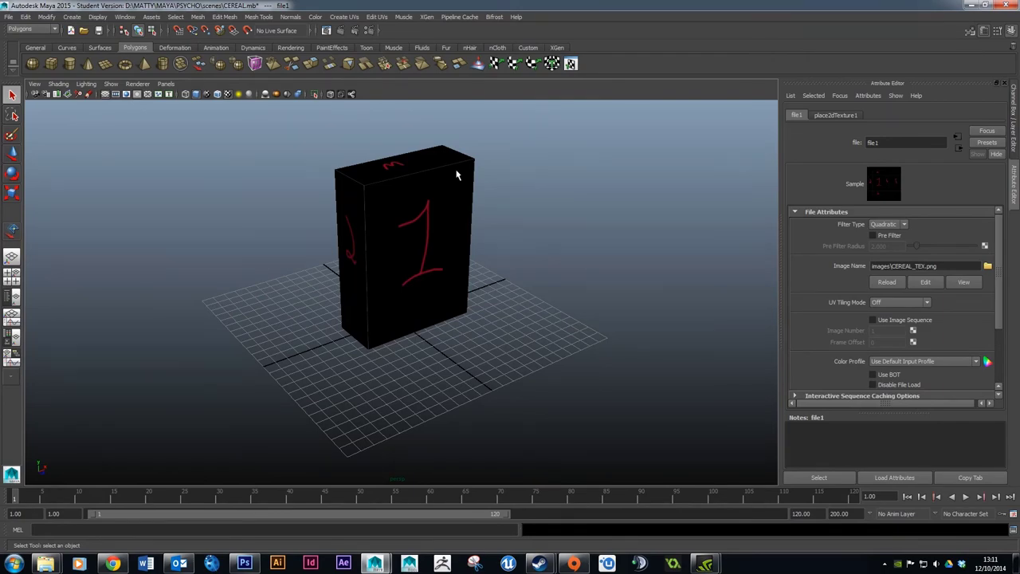
- Switch to Photoshop and save the artwork as a PNG over the existing CEREAL_TEX file, with Smallest / Slow compression and no interlacing
click(244, 563)
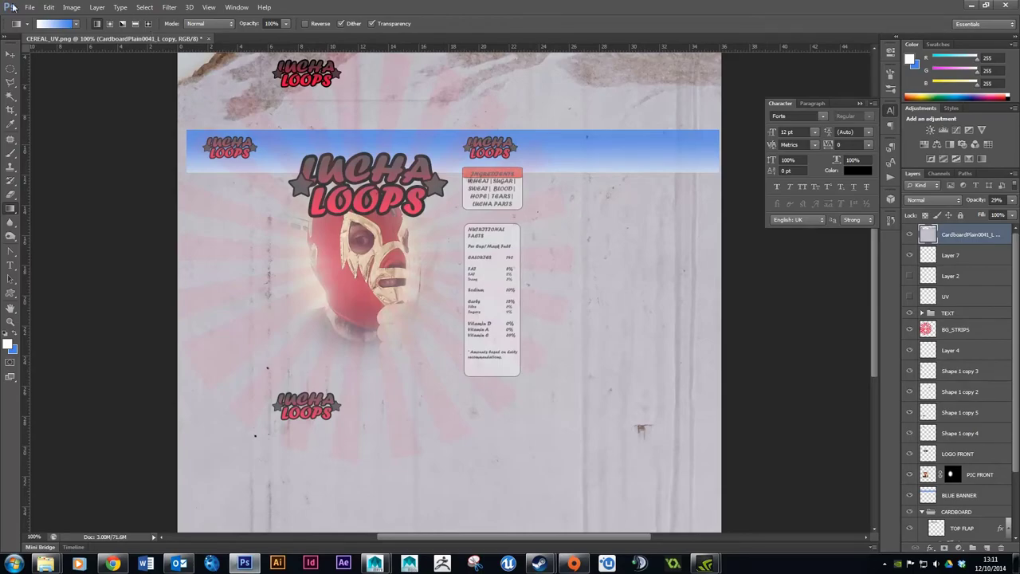
click(29, 7)
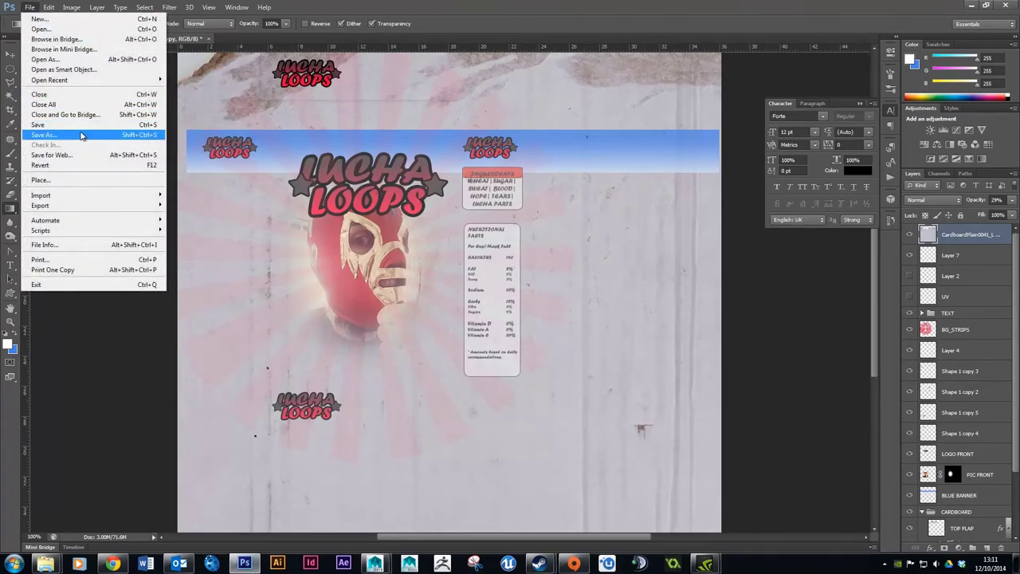
click(80, 135)
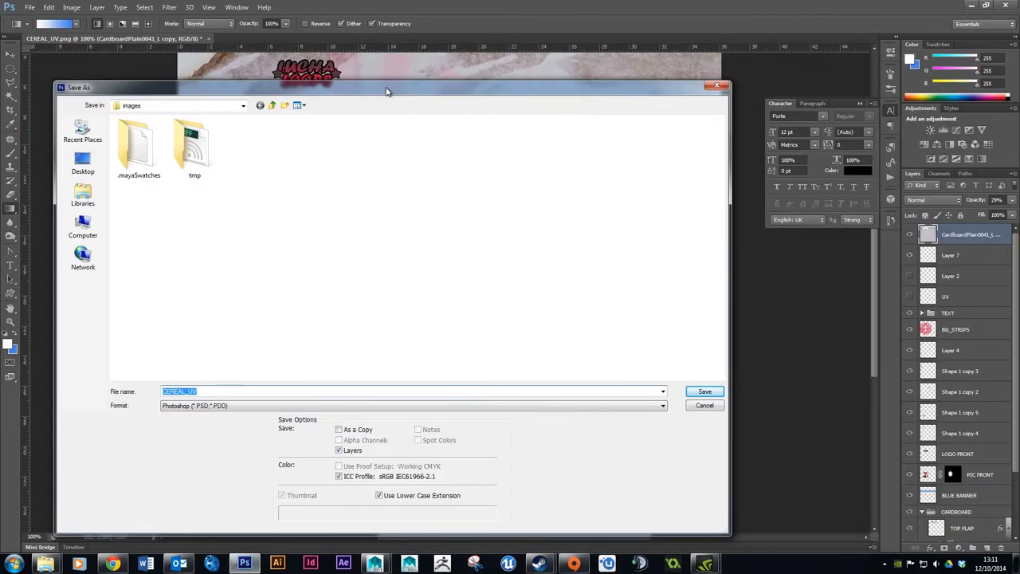
click(292, 407)
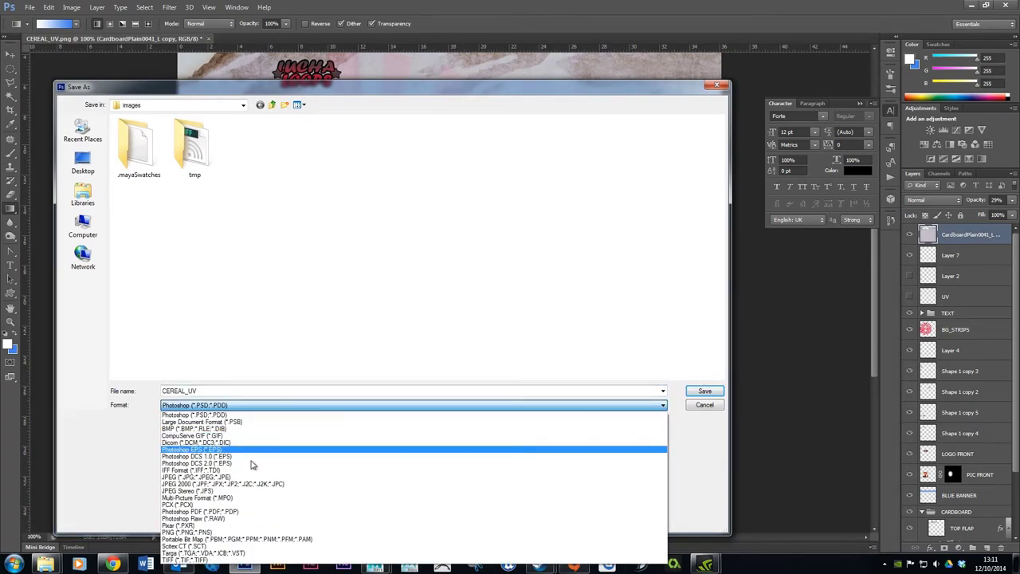
click(207, 533)
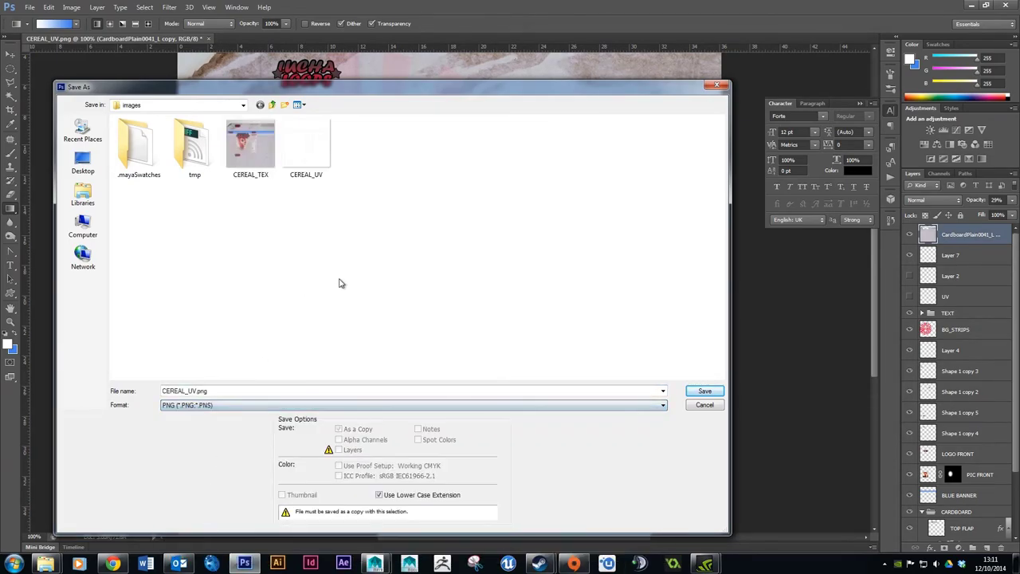
click(252, 150)
click(705, 391)
click(471, 214)
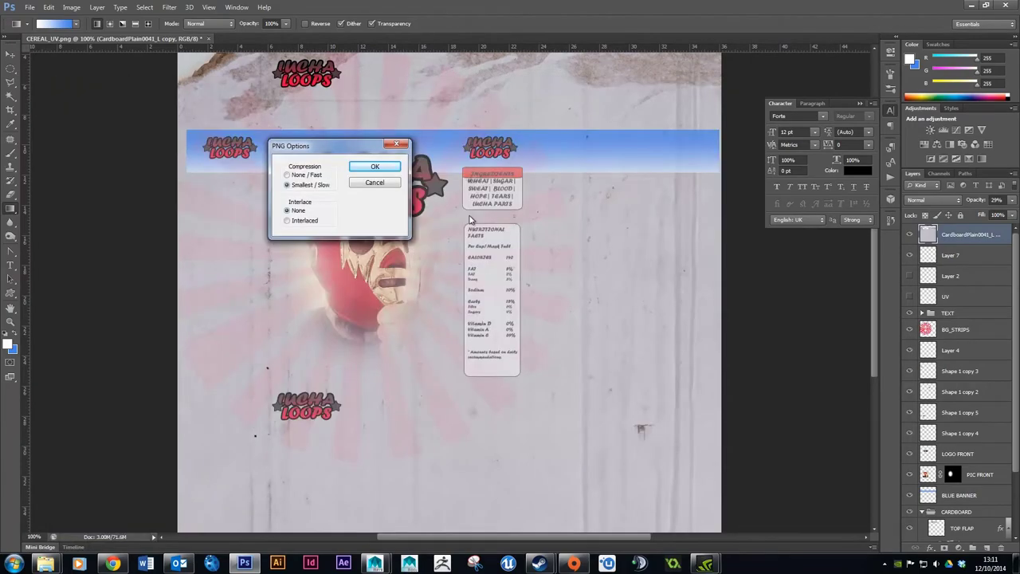
click(391, 170)
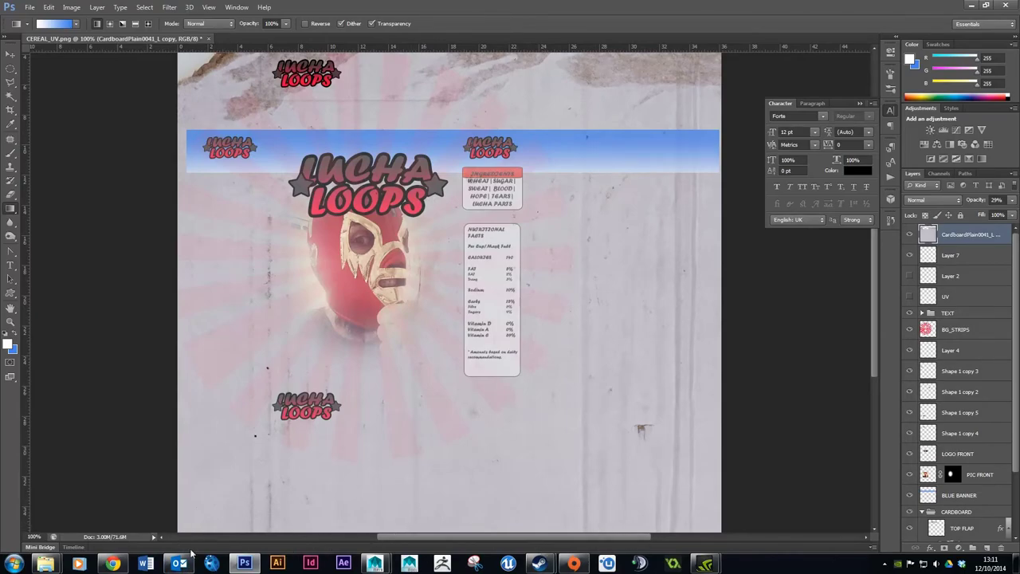
- Switch to Maya, refresh the texture through the sample swatch of the box's phong1 material, and deselect the box
mouse_move(390, 556)
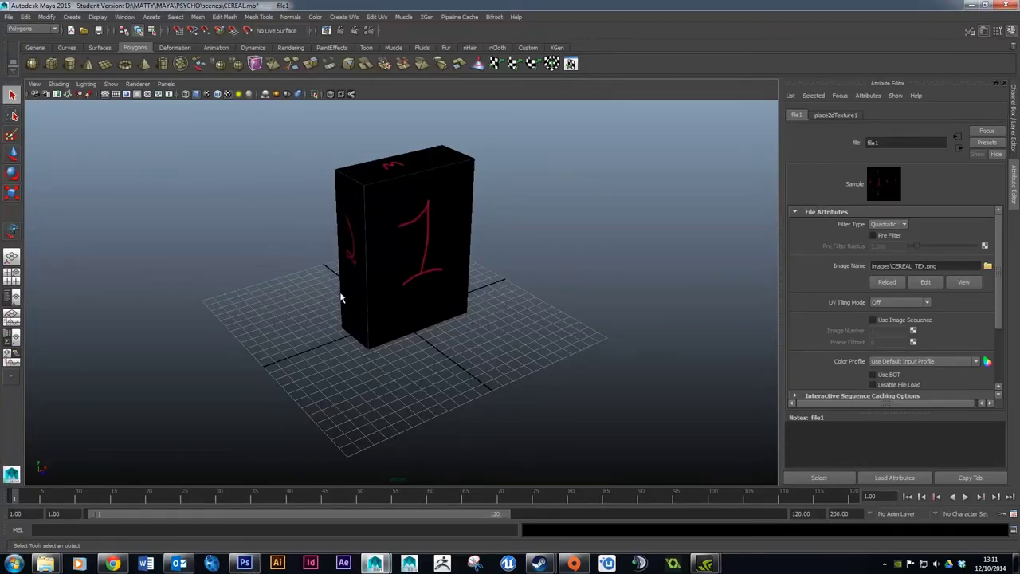
click(375, 224)
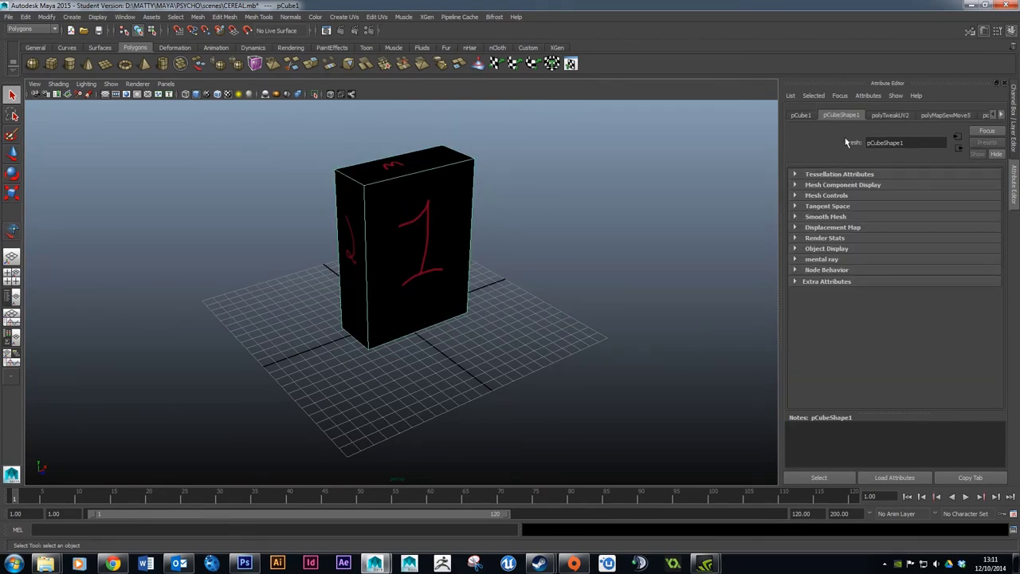
click(985, 30)
click(989, 30)
click(1003, 117)
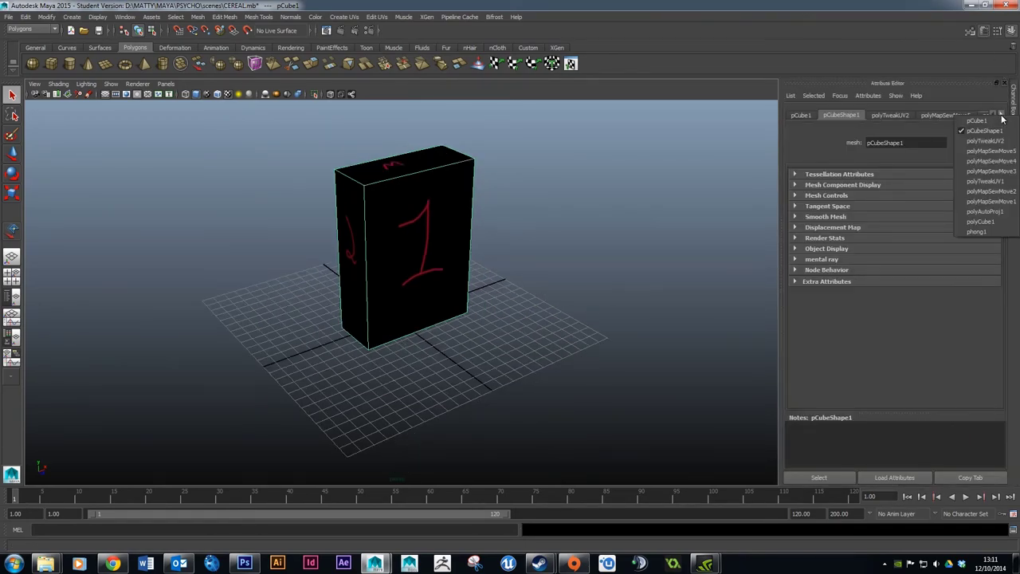
click(980, 232)
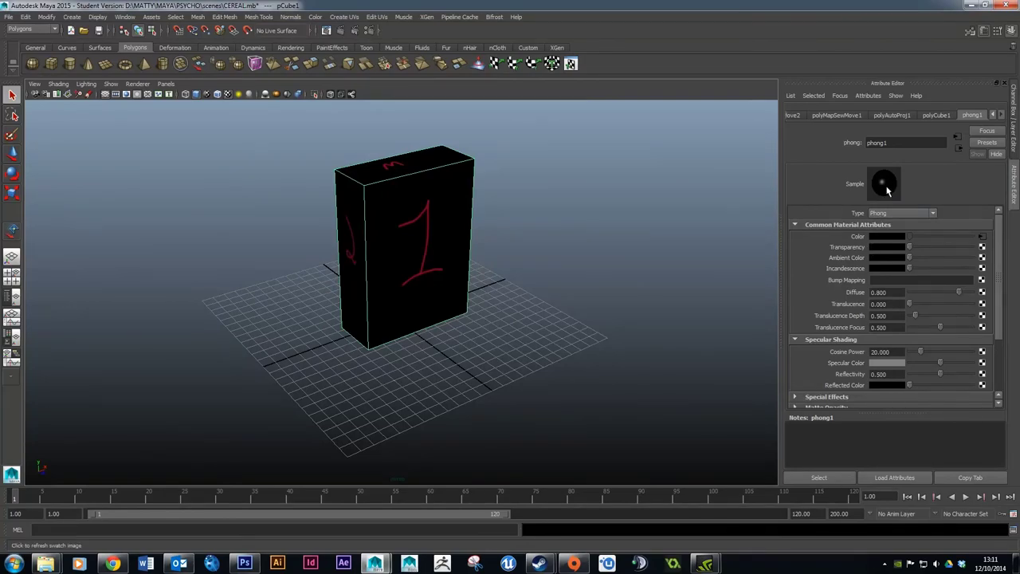
click(885, 185)
click(580, 253)
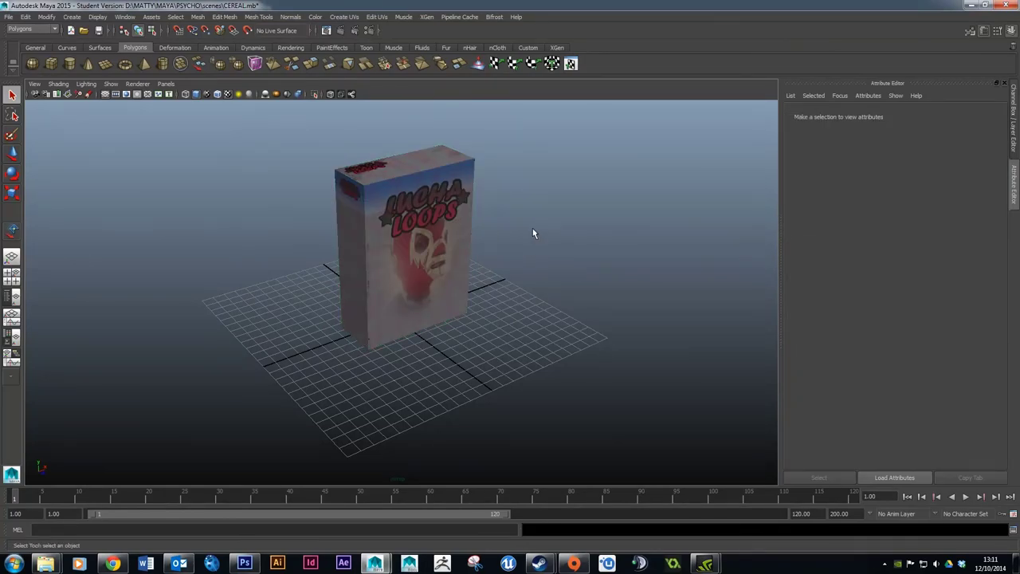
- Examine the textured cereal box's front and its ingredients and nutrition side up close
alt+drag(533, 228, 451, 269)
scroll(459, 224, up, 3)
scroll(512, 250, up, 3)
alt+drag(516, 238, 468, 195)
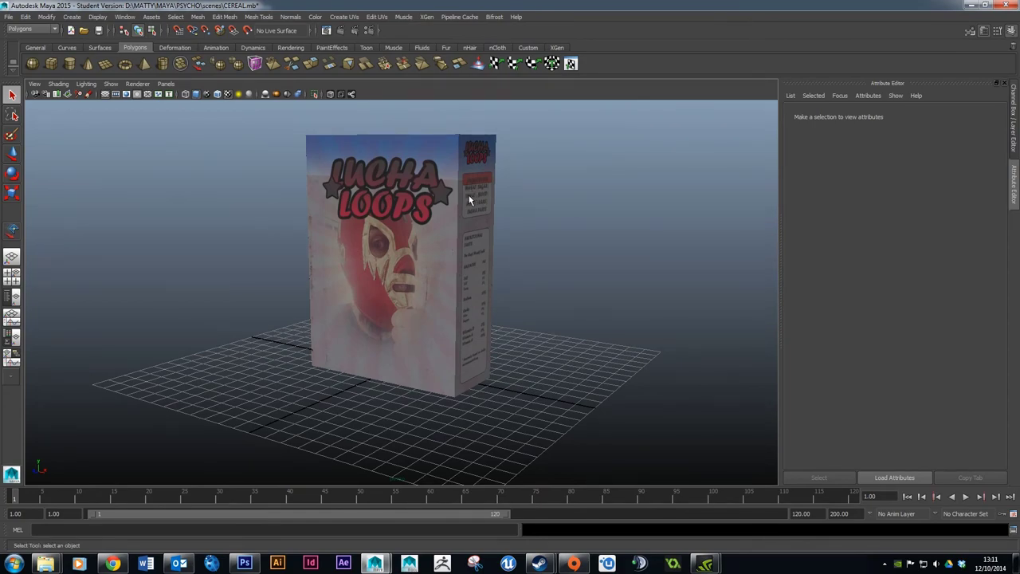